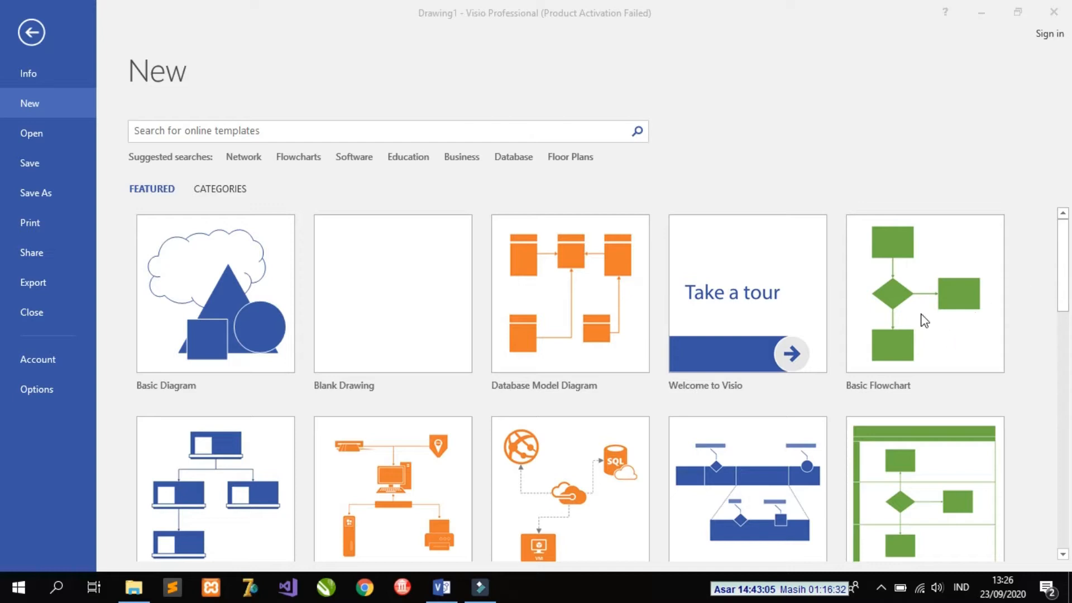
# Create a blank drawing in metric units and open the UML Use Case stencil from the Software shapes
pyautogui.click(413, 326)
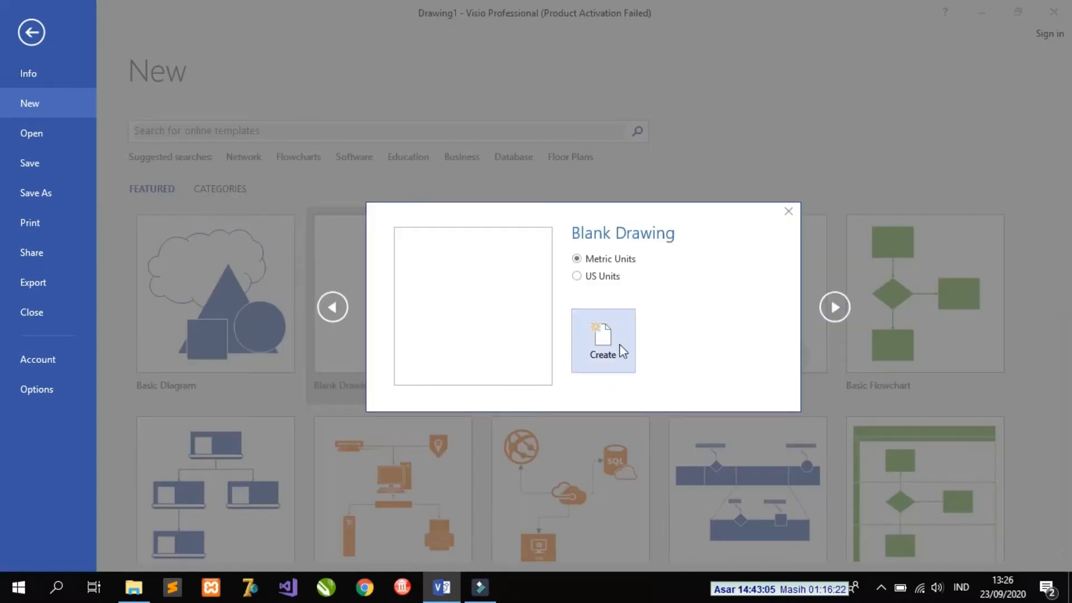
pyautogui.click(621, 350)
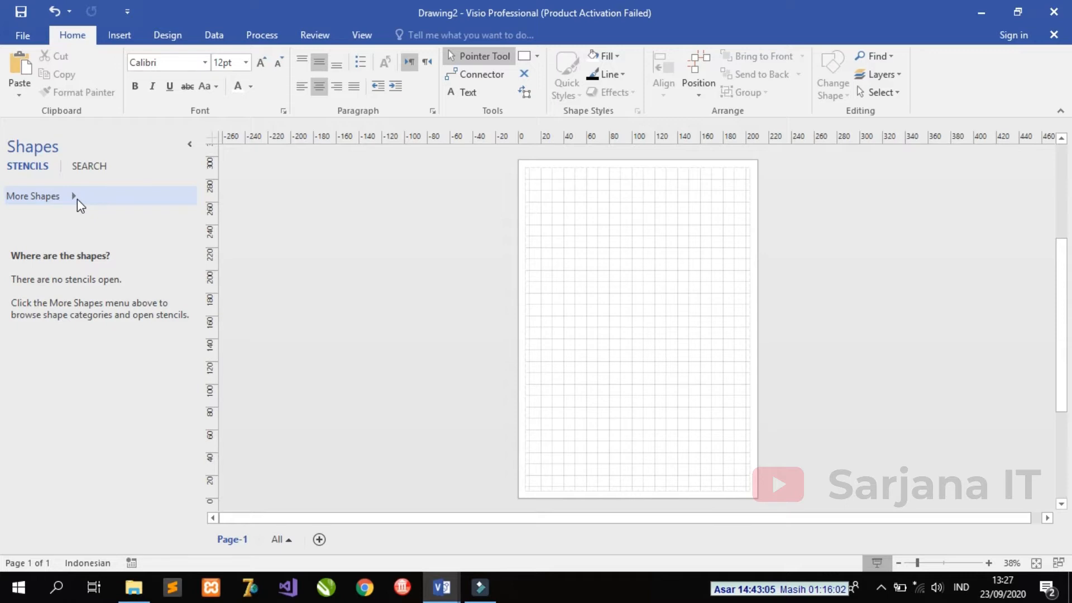
pyautogui.click(77, 199)
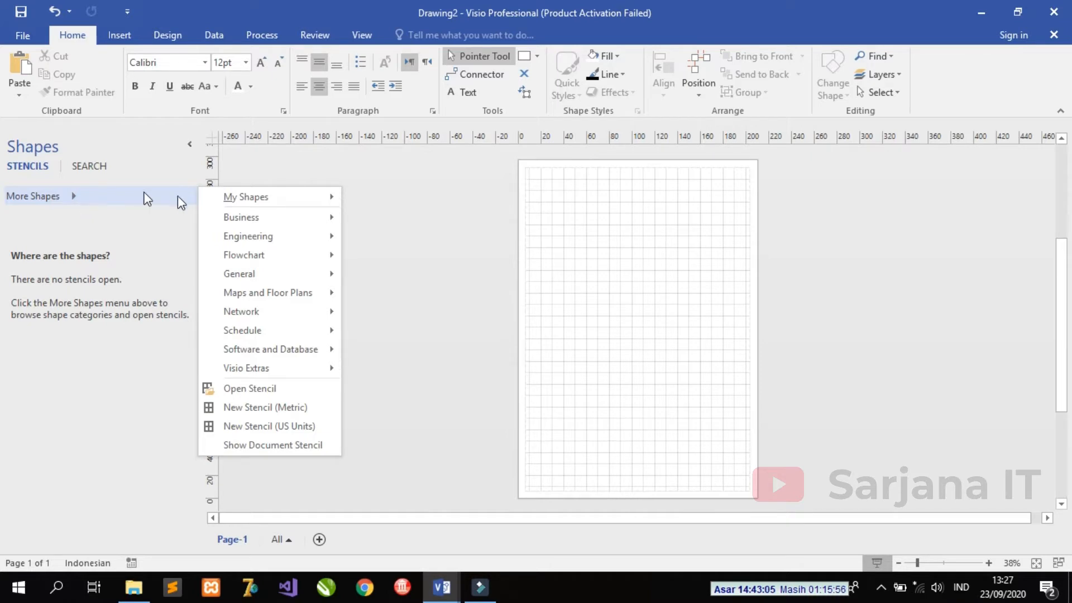
pyautogui.moveTo(279, 355)
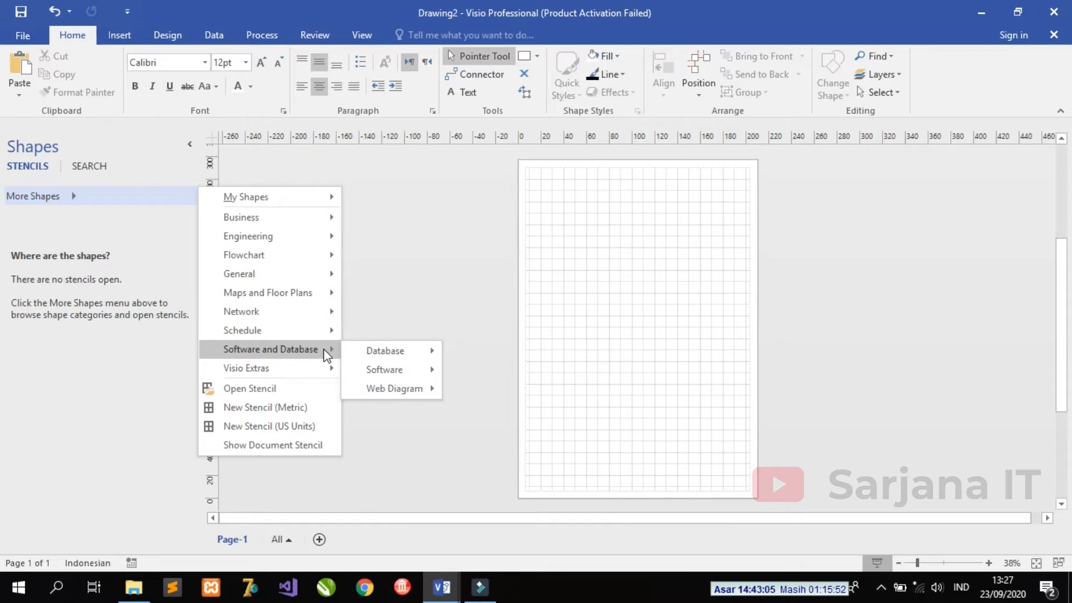
pyautogui.moveTo(371, 368)
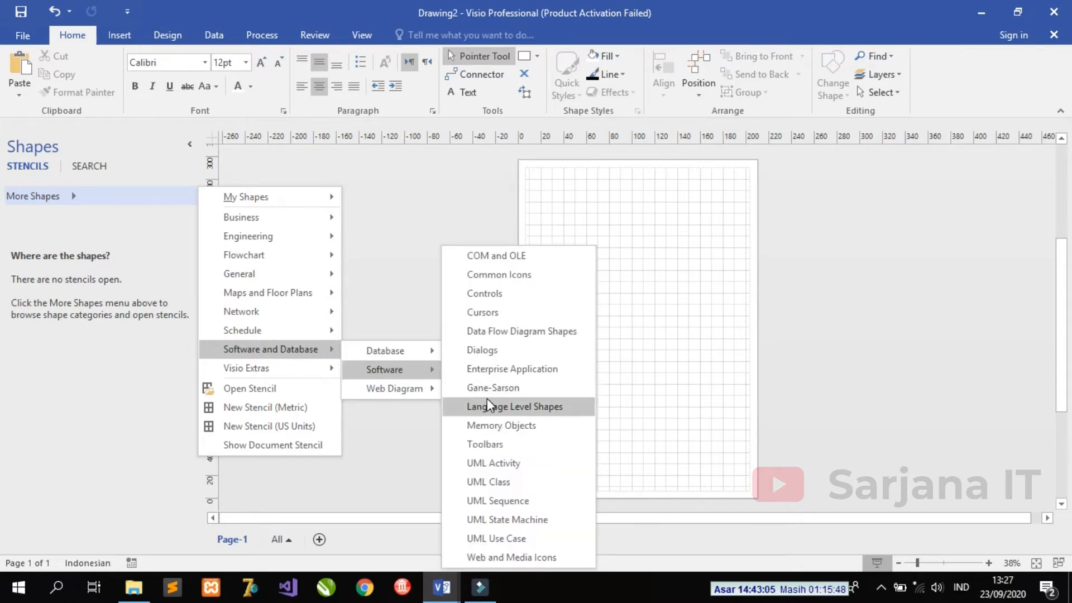
pyautogui.click(526, 540)
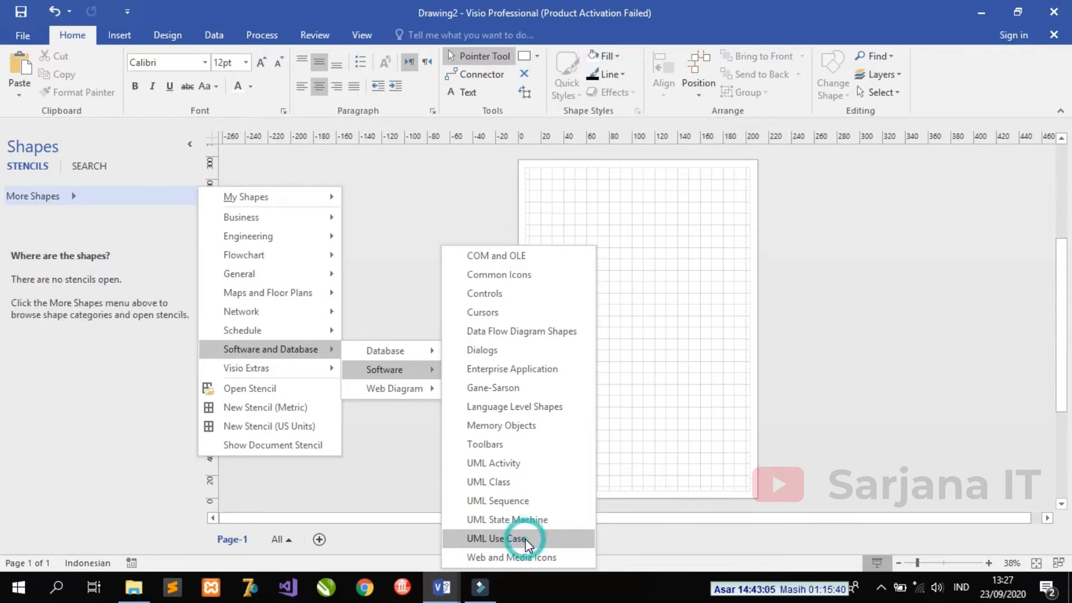
pyautogui.click(526, 538)
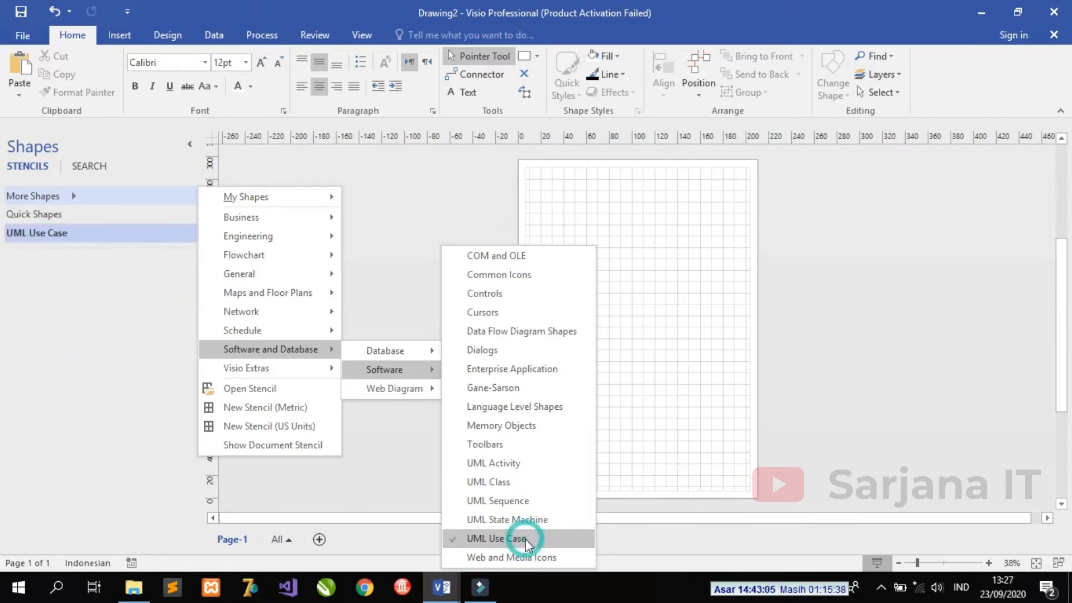
pyautogui.click(424, 280)
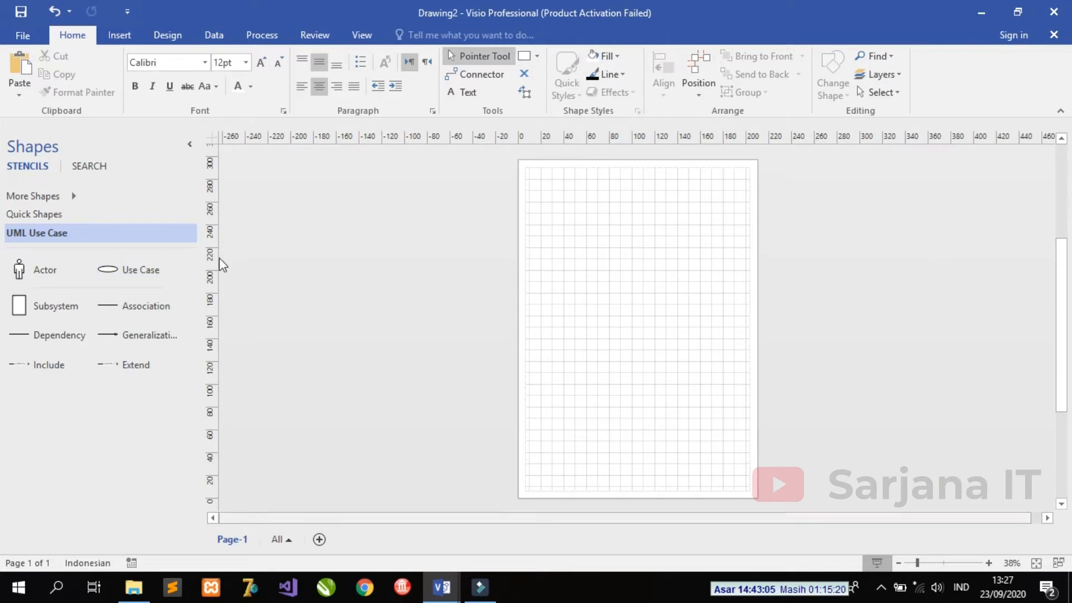
# Place an Actor shape near the upper-left corner of the page and label it WARGA DESA
pyautogui.click(944, 564)
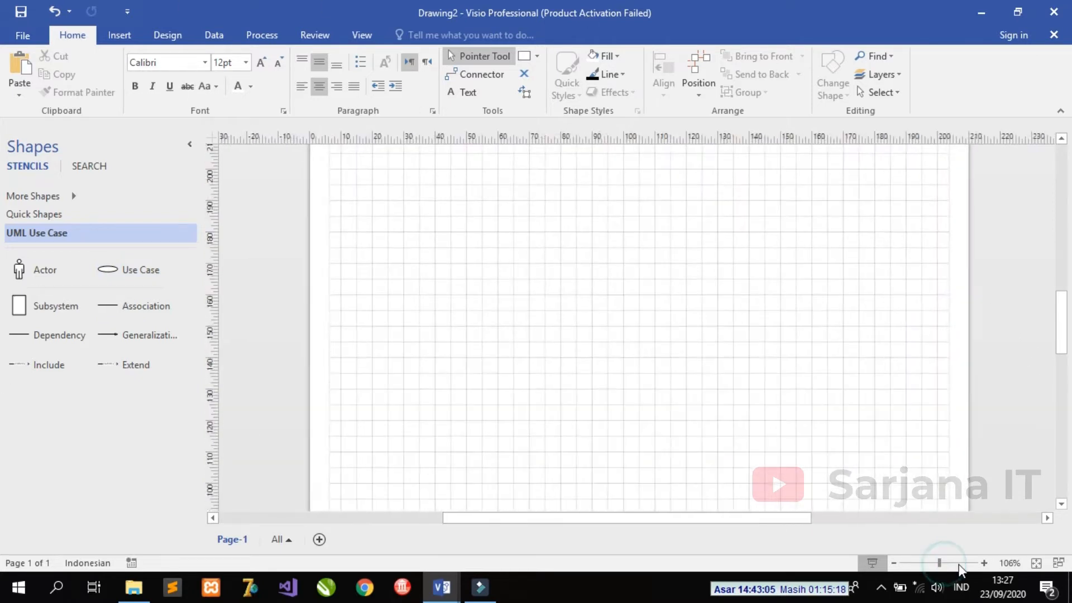
pyautogui.moveTo(1066, 304)
pyautogui.mouseDown()
pyautogui.moveTo(1066, 246)
pyautogui.moveTo(1066, 286)
pyautogui.mouseUp()
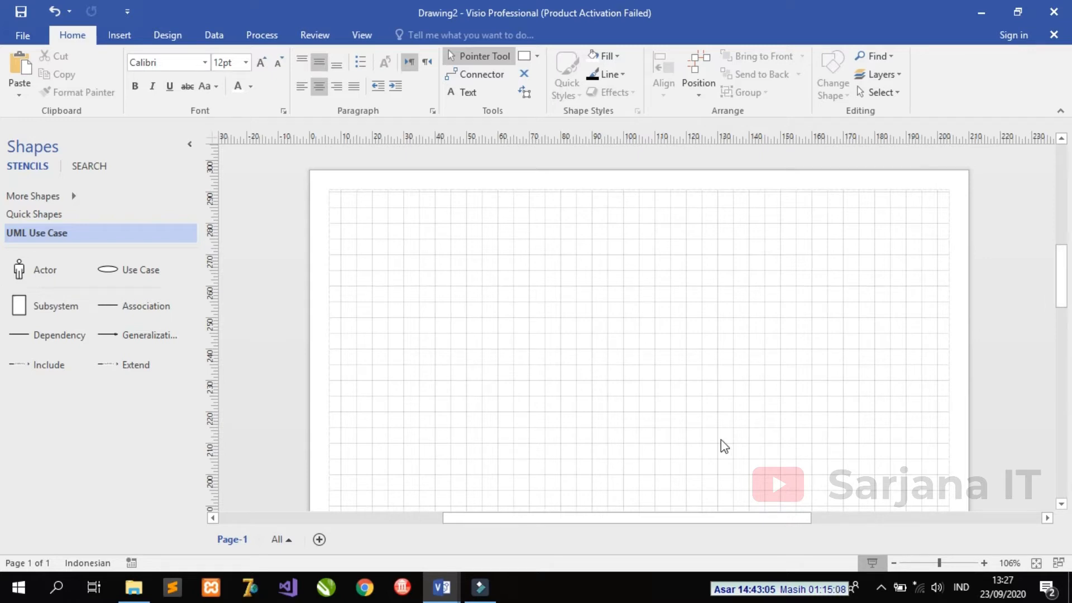
pyautogui.moveTo(36, 272); pyautogui.dragTo(394, 261)
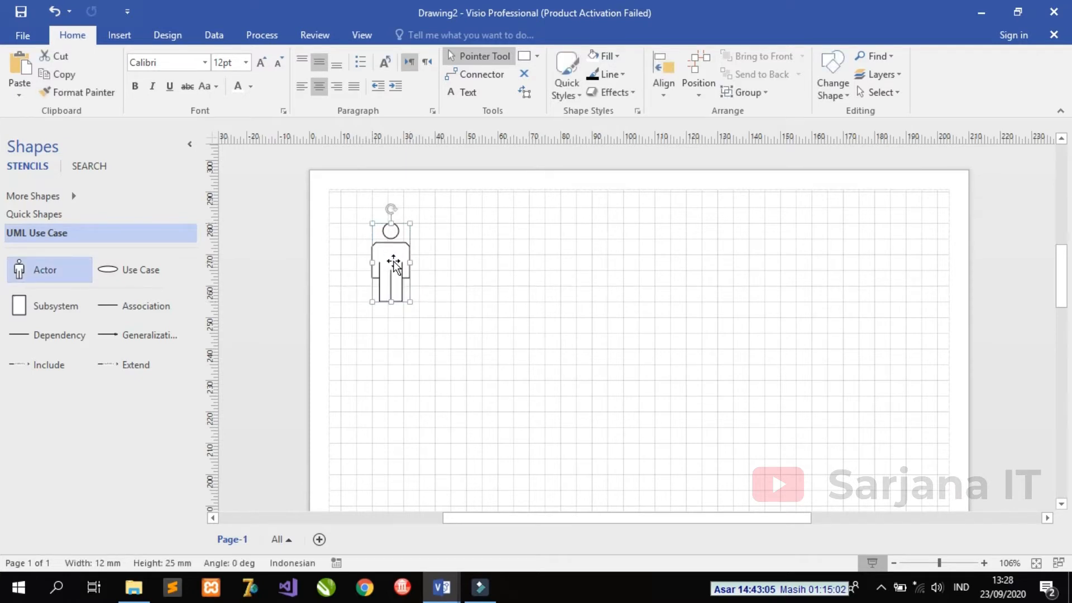
pyautogui.doubleClick(392, 263)
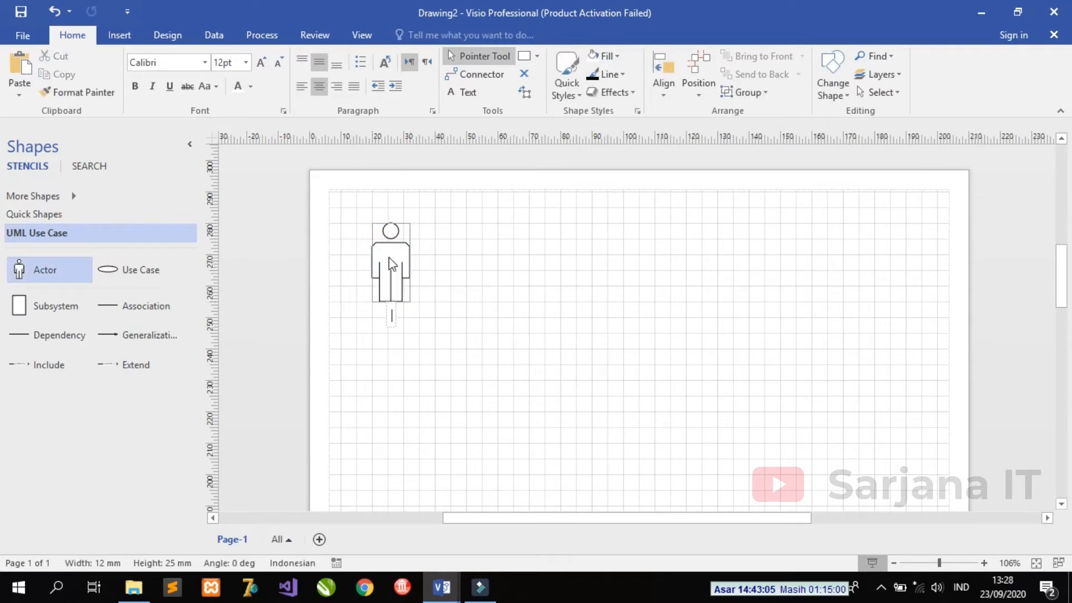
pyautogui.write('WARGA DESA')
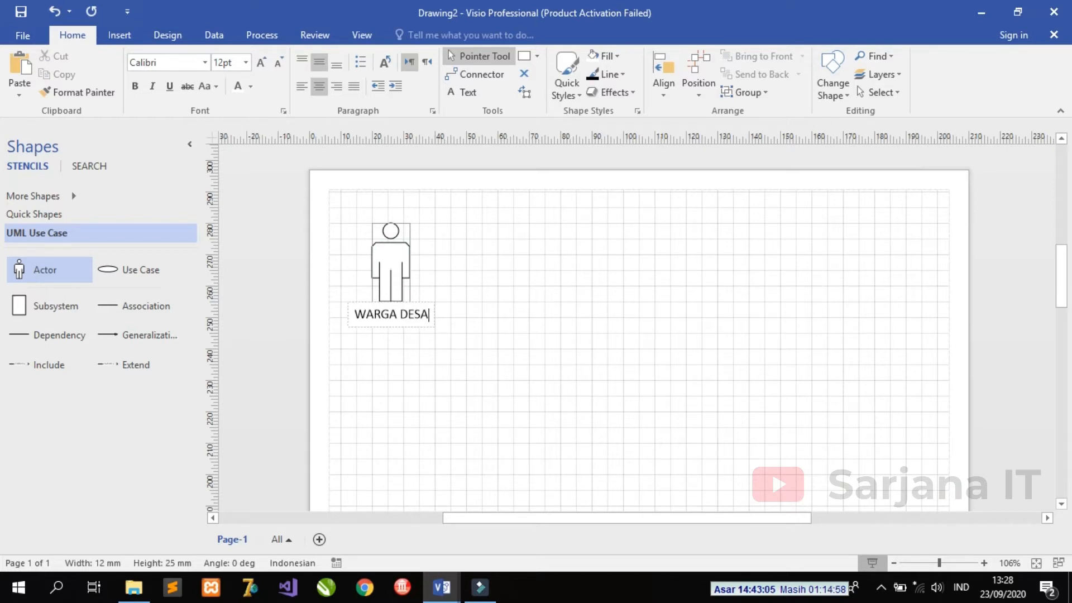
pyautogui.click(477, 279)
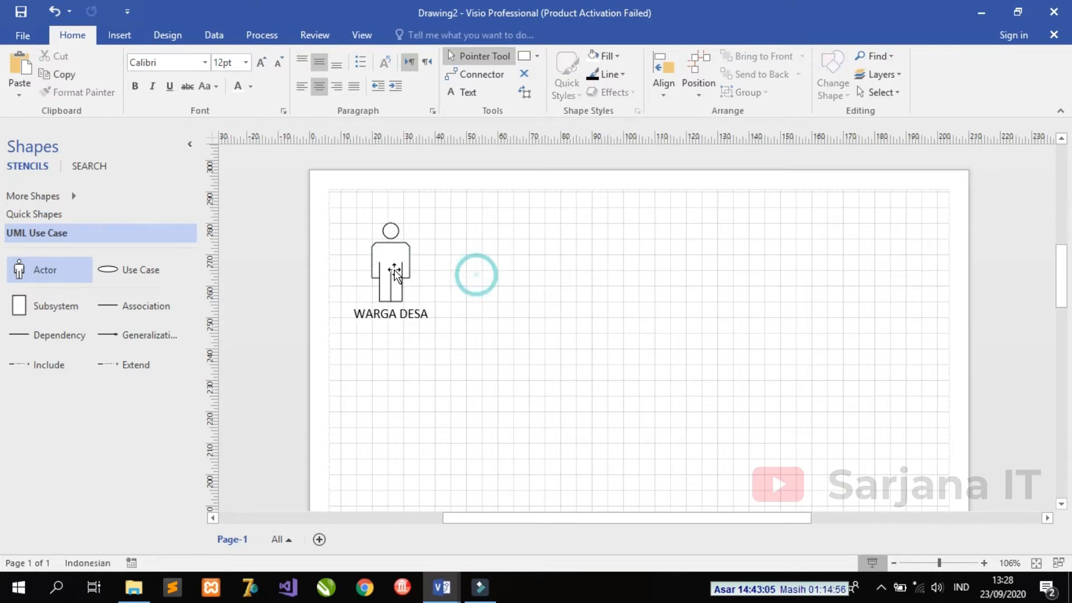
# Duplicate the WARGA DESA actor, align the copy near the page's right edge and relabel it PEGAWAI DESA
pyautogui.click(394, 274)
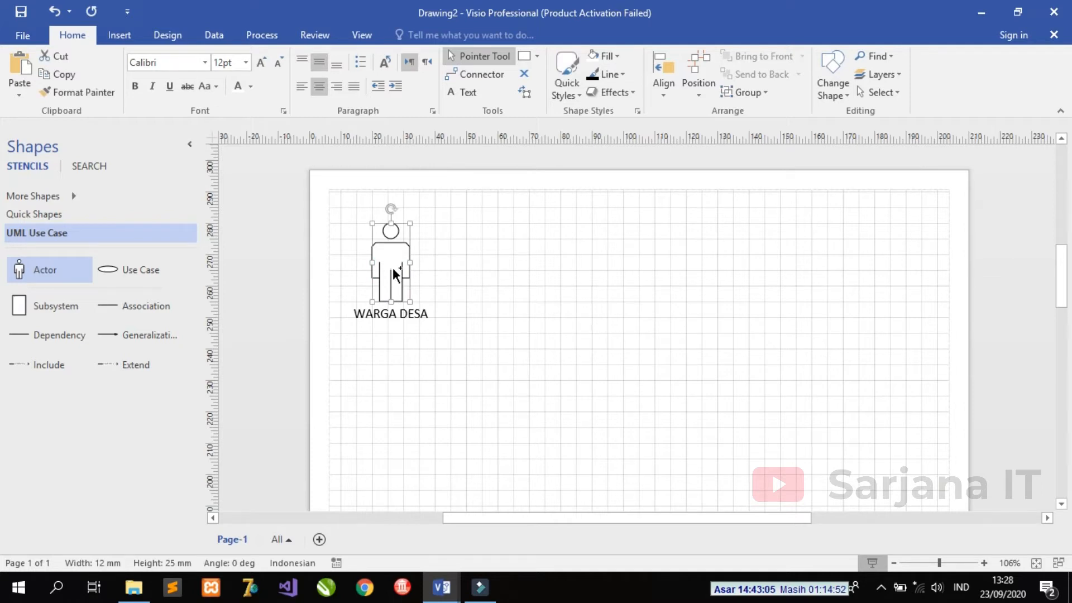
pyautogui.hotkey('ctrl', 'd')
pyautogui.moveTo(425, 296); pyautogui.dragTo(920, 263)
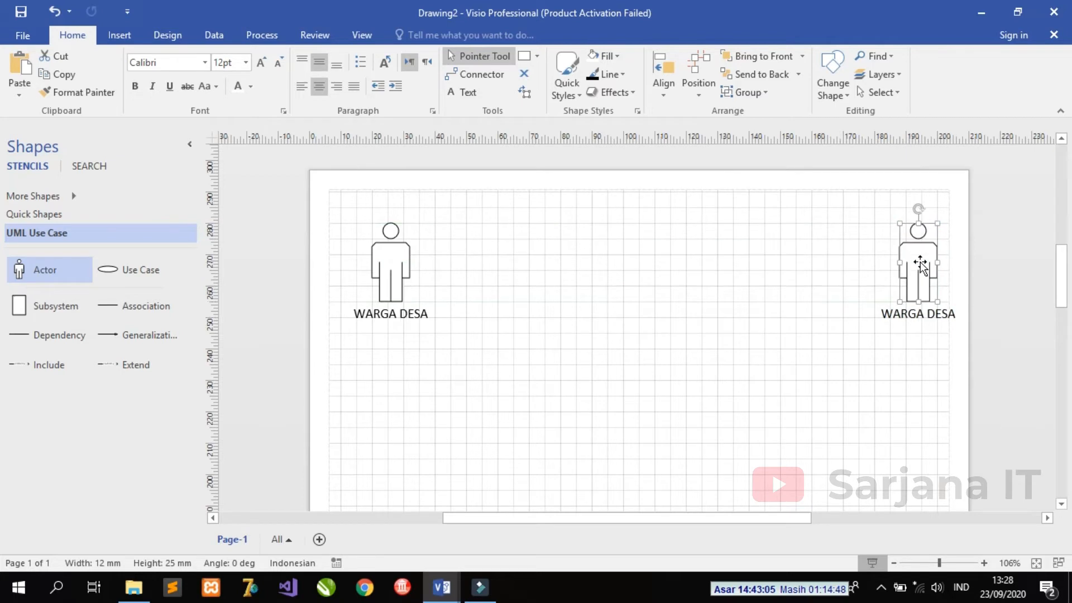
pyautogui.doubleClick(920, 261)
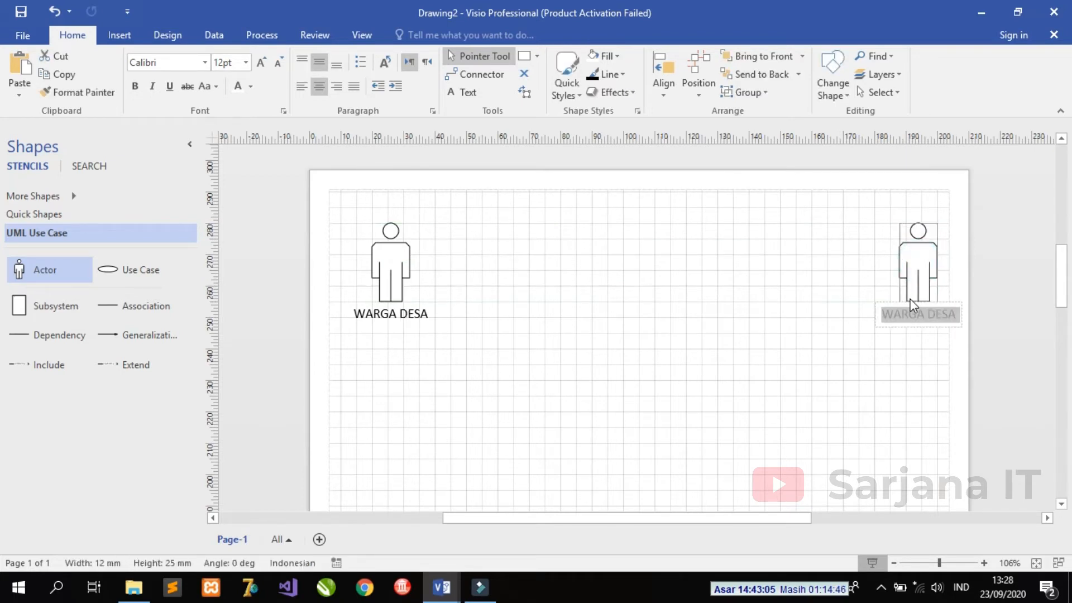
pyautogui.write('PEGAWAI')
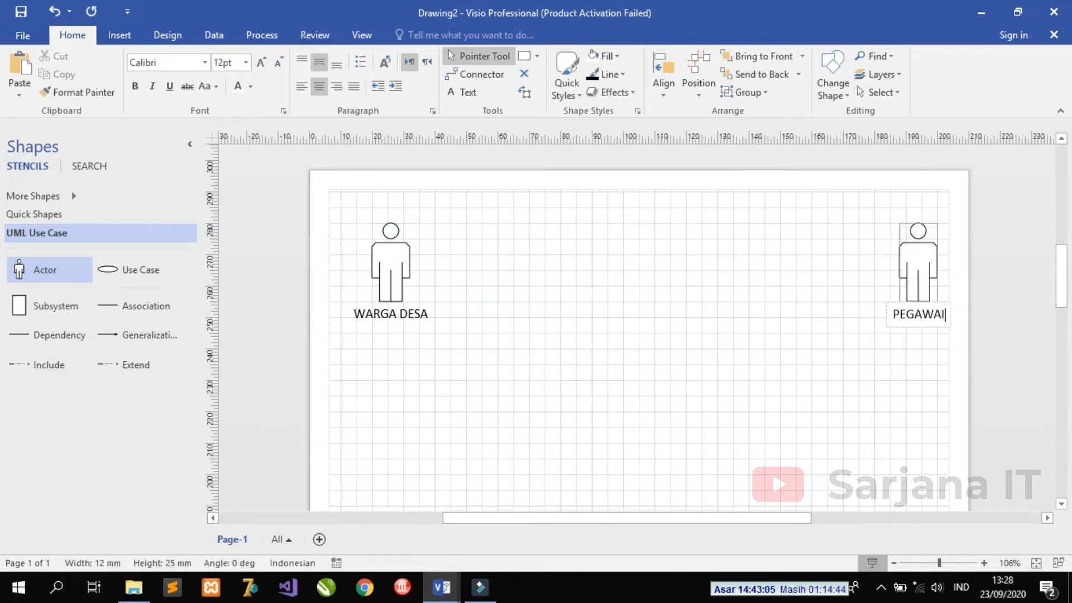
pyautogui.write(' DESA')
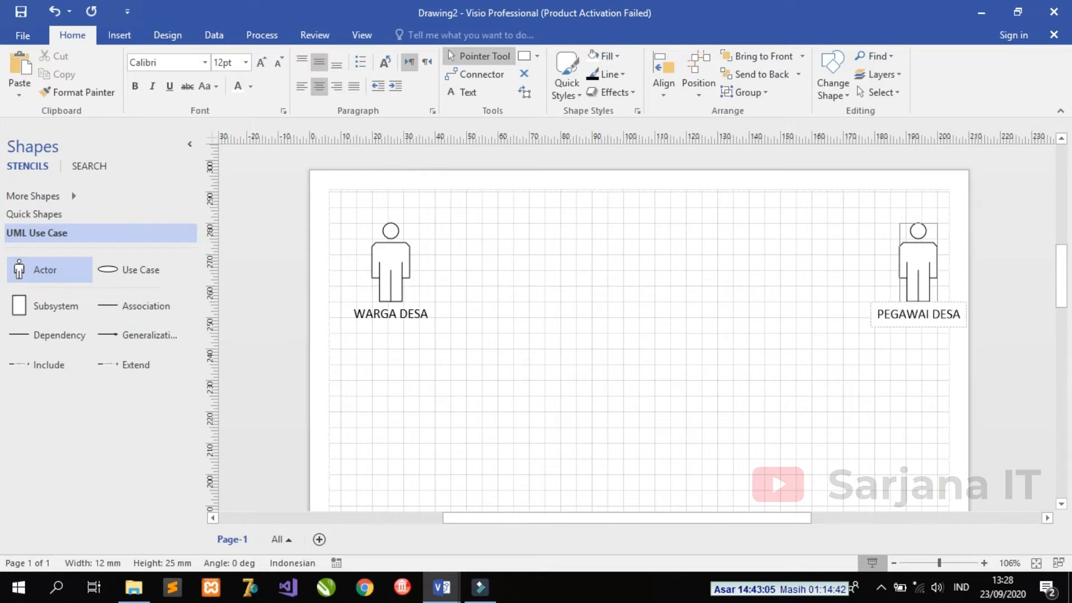
pyautogui.click(725, 323)
# Duplicate the WARGA DESA actor again to get a third actor
pyautogui.moveTo(1063, 258); pyautogui.dragTo(1065, 276)
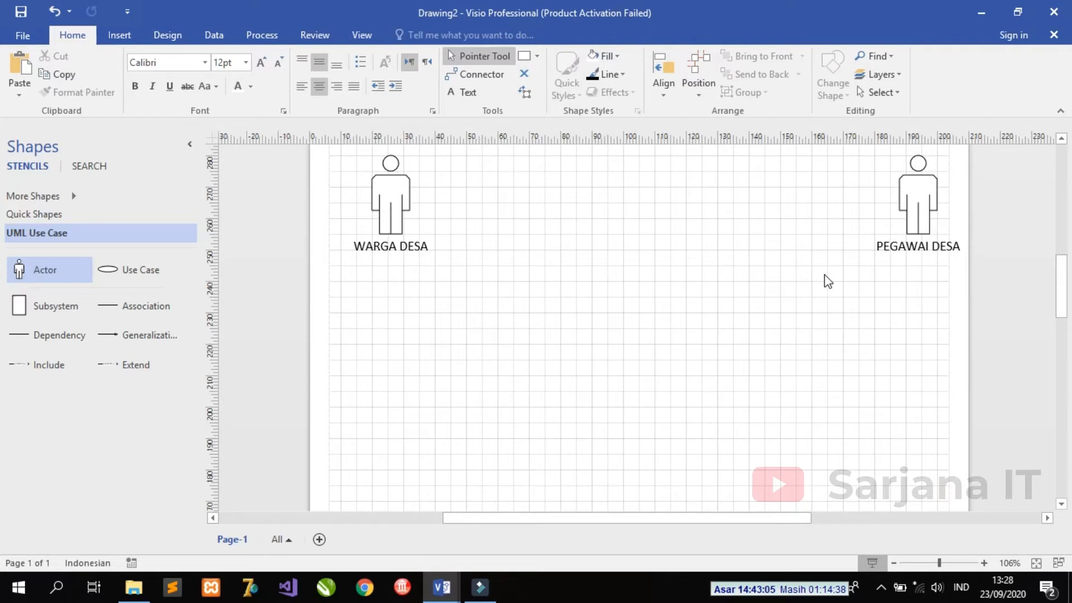
pyautogui.hotkey('ctrl', 'd')
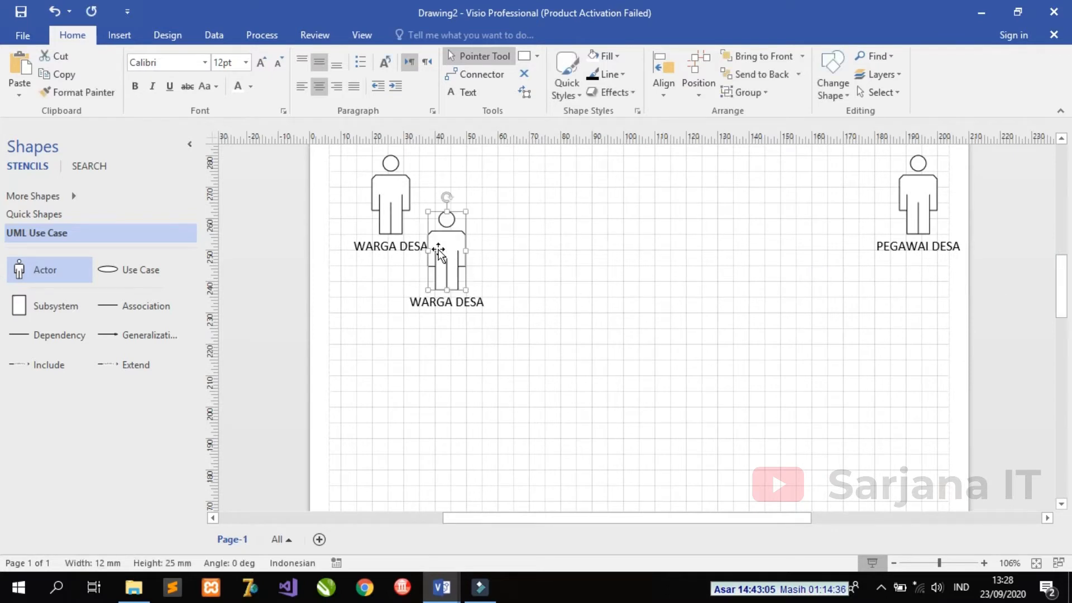
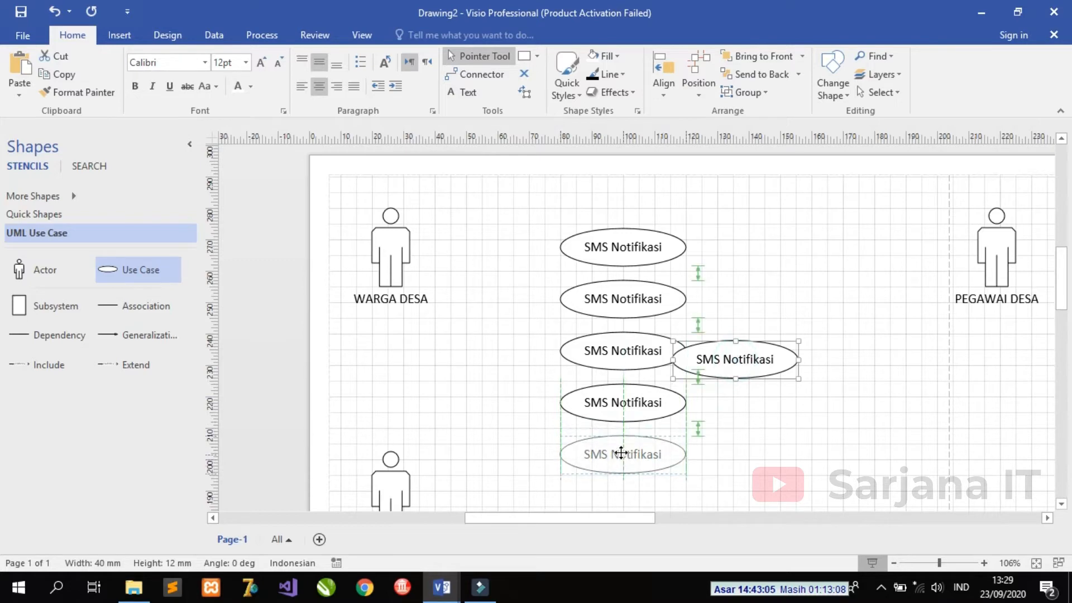
# Paste another SMS Notifikasi use case and position it below the last ellipse of the column with equal spacing
pyautogui.hotkey('ctrl', 'v')
pyautogui.moveTo(762, 387); pyautogui.dragTo(624, 499)
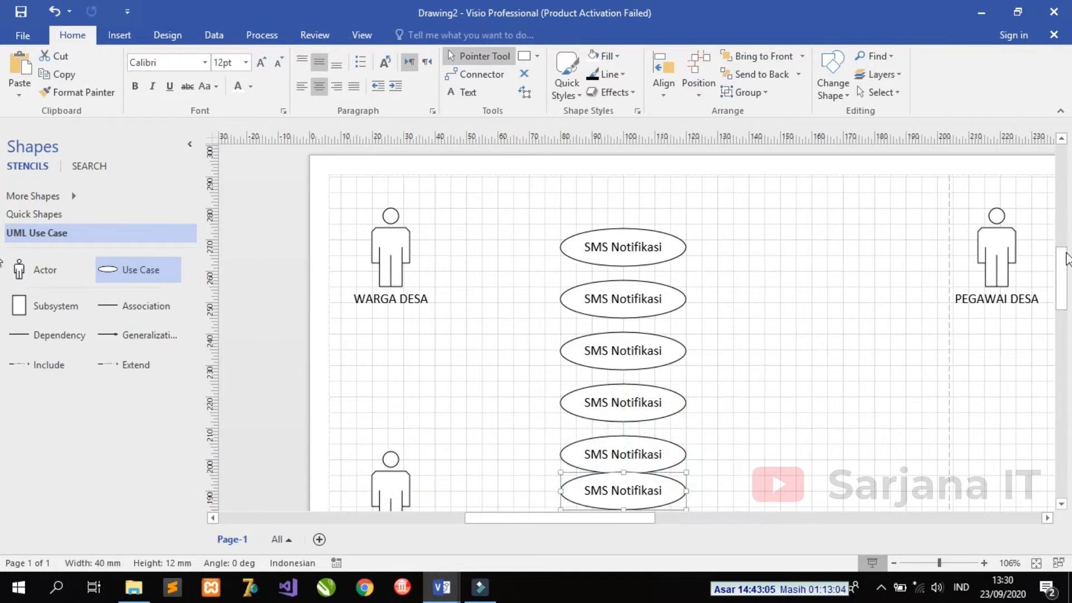
pyautogui.scroll(-2, 1059, 258)
pyautogui.moveTo(624, 434); pyautogui.dragTo(625, 450)
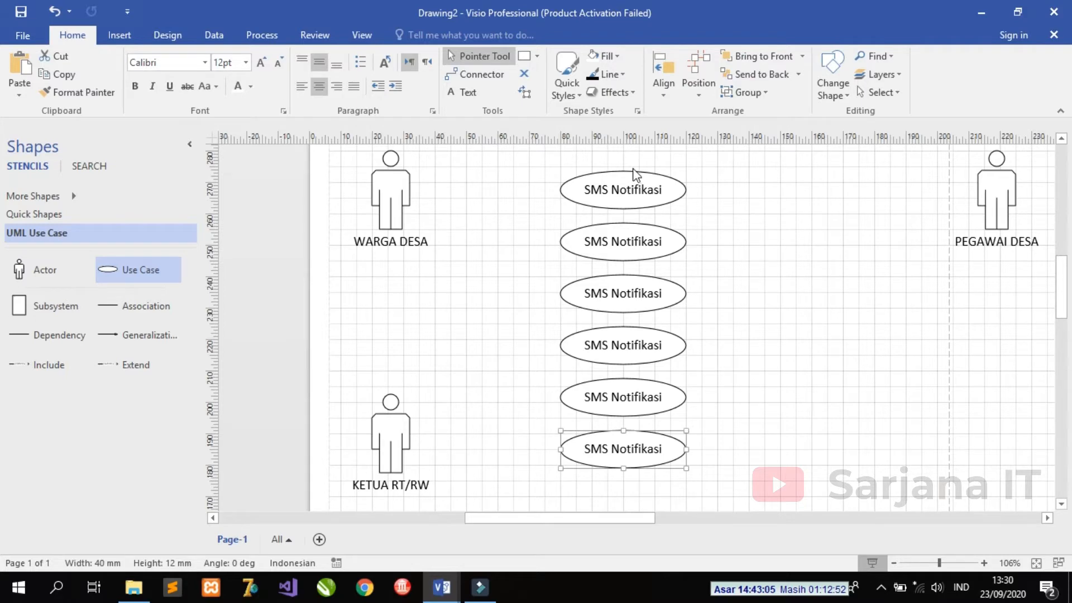
# Relabel the second use case from the top as Melakukan Pengajuan Surat and enlarge its ellipse slightly around the text
pyautogui.doubleClick(631, 242)
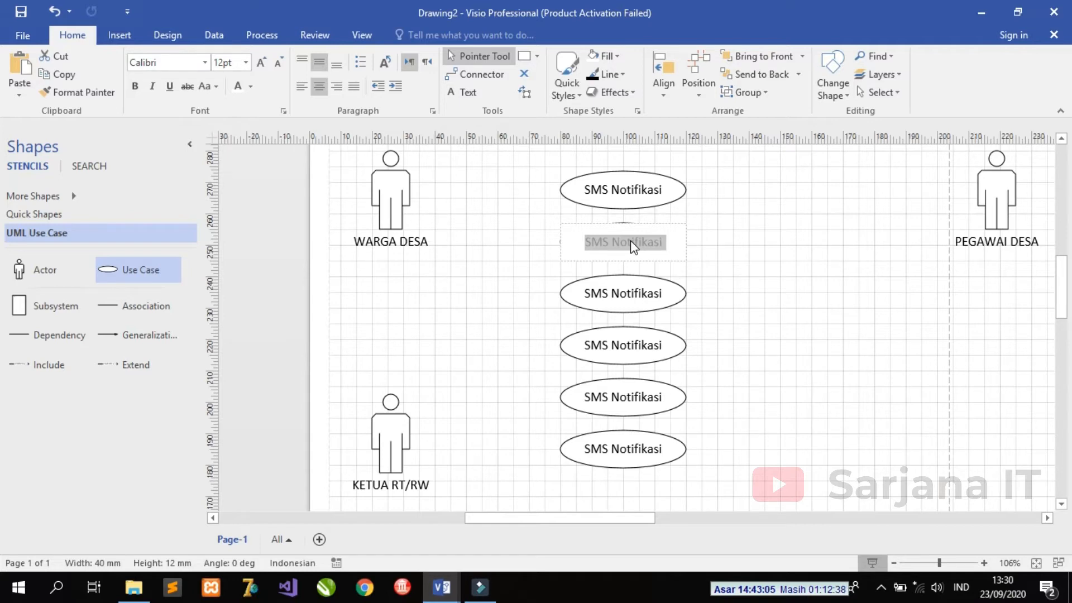
pyautogui.write('Mel')
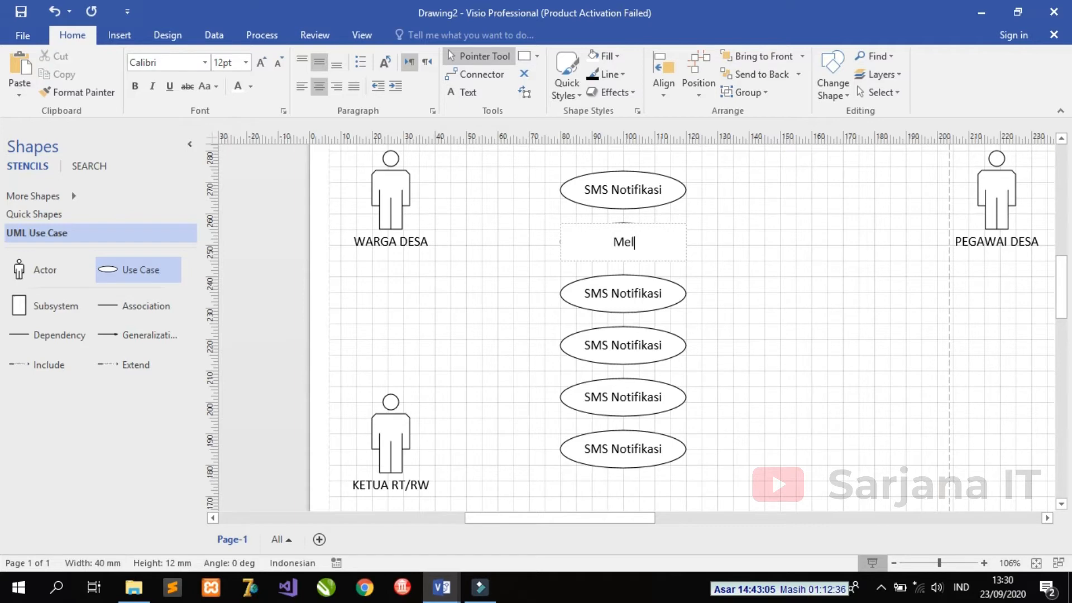
pyautogui.write('akukan Peng')
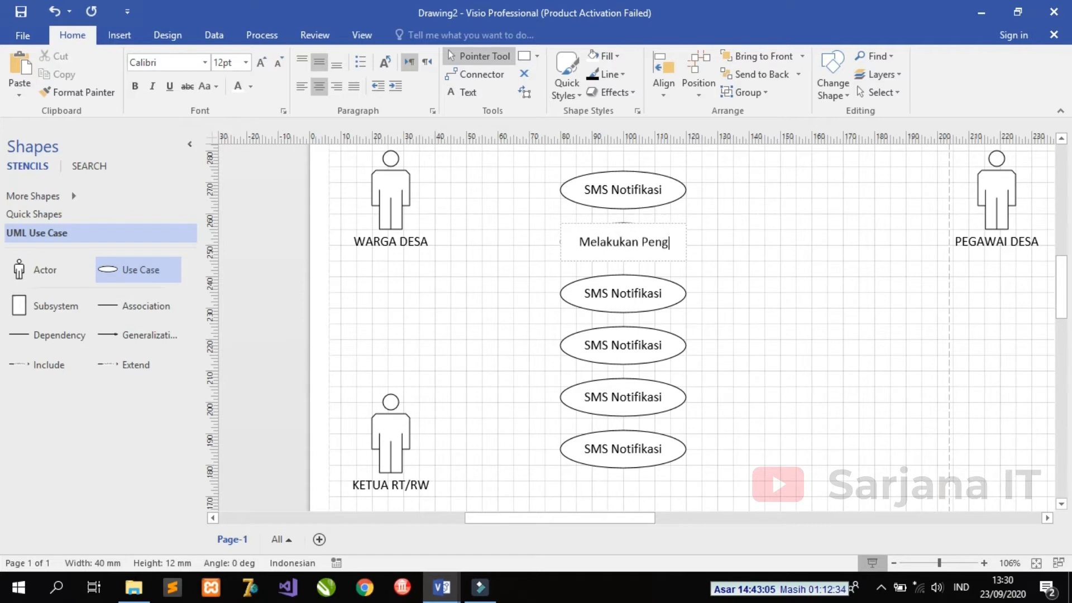
pyautogui.write('ajuan Surat')
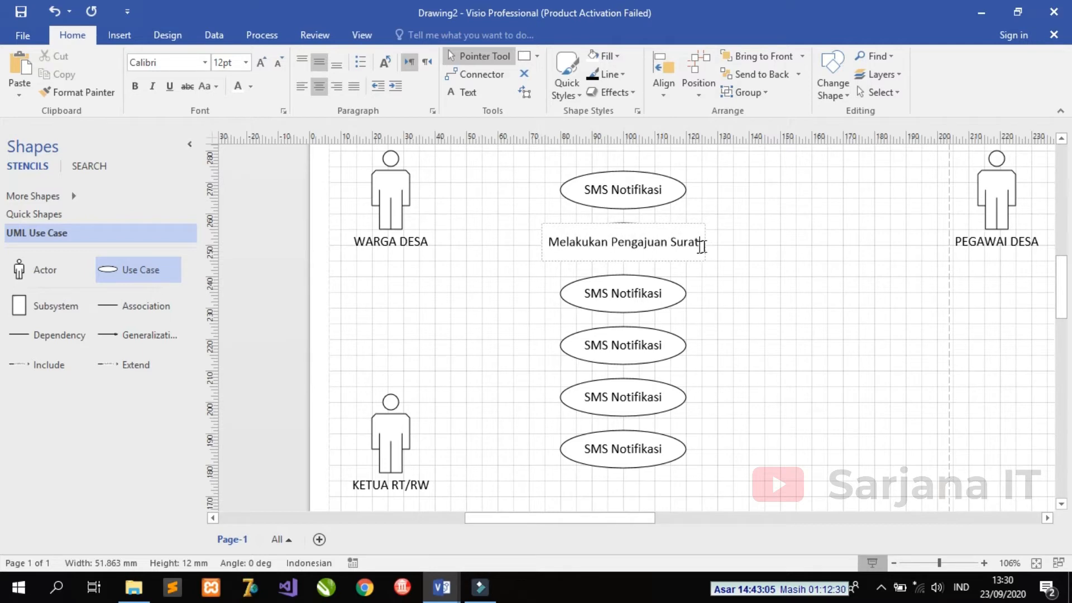
pyautogui.press('Escape')
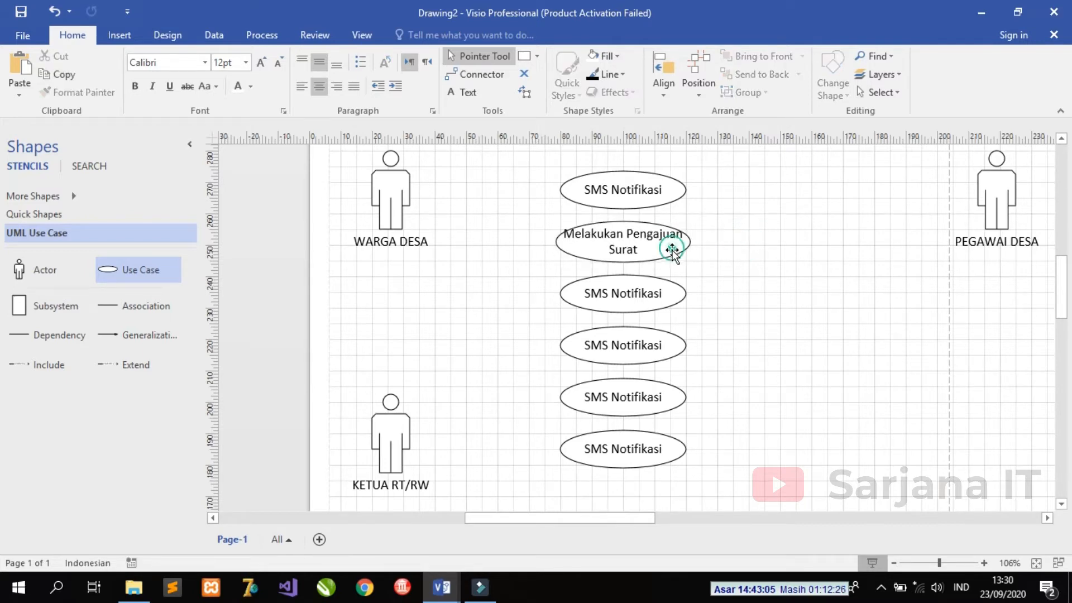
pyautogui.click(678, 249)
pyautogui.moveTo(691, 263); pyautogui.dragTo(658, 249)
pyautogui.click(729, 257)
# Relabel the third use case from the top as Persetujuan Surat permohonan
pyautogui.doubleClick(647, 297)
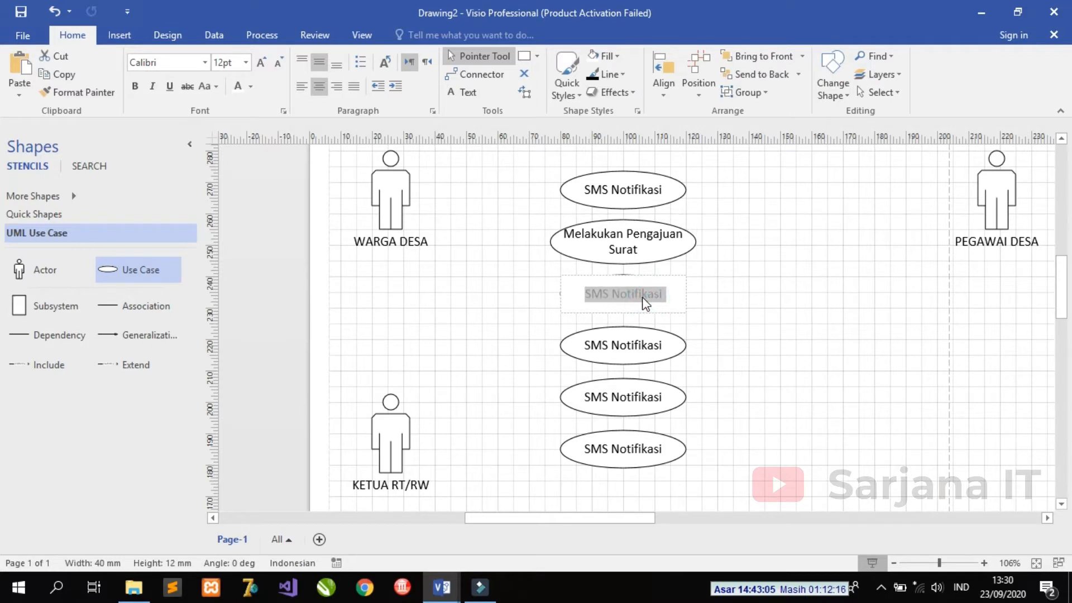
pyautogui.write('Perse')
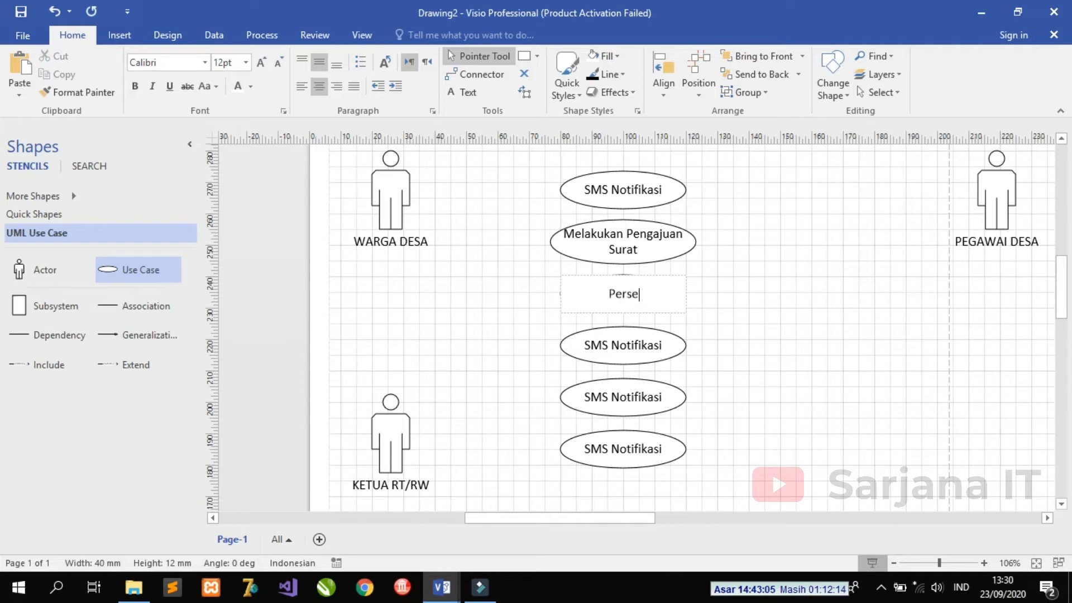
pyautogui.write('tujuan Surat permohon')
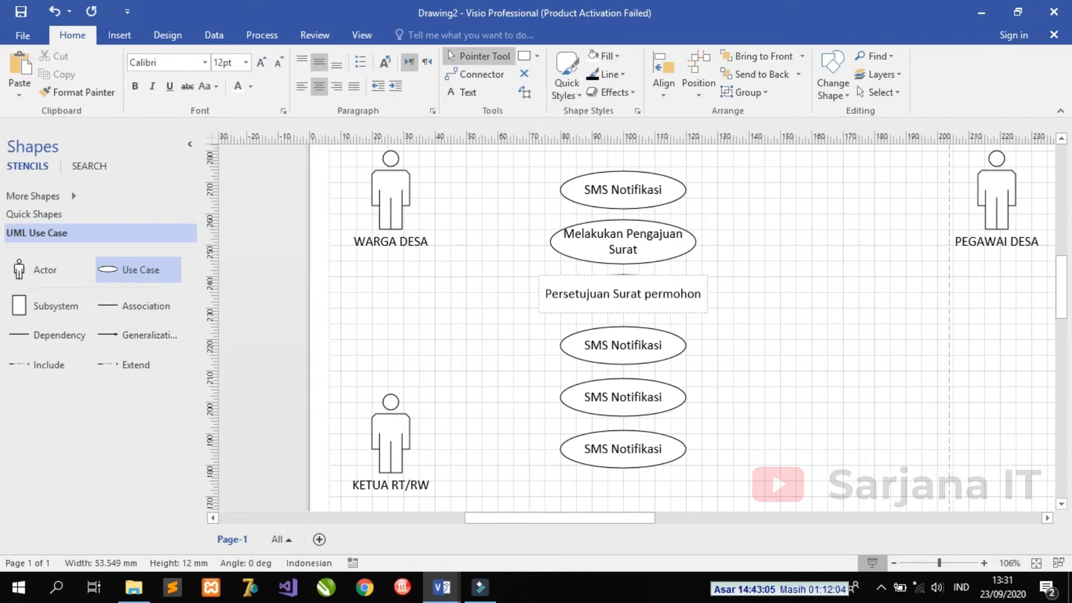
pyautogui.write('an')
pyautogui.click(641, 291)
# Relabel the fourth use case from the top as Lihat riwayat permohonan surat, breaking the line after riwayat
pyautogui.click(638, 341)
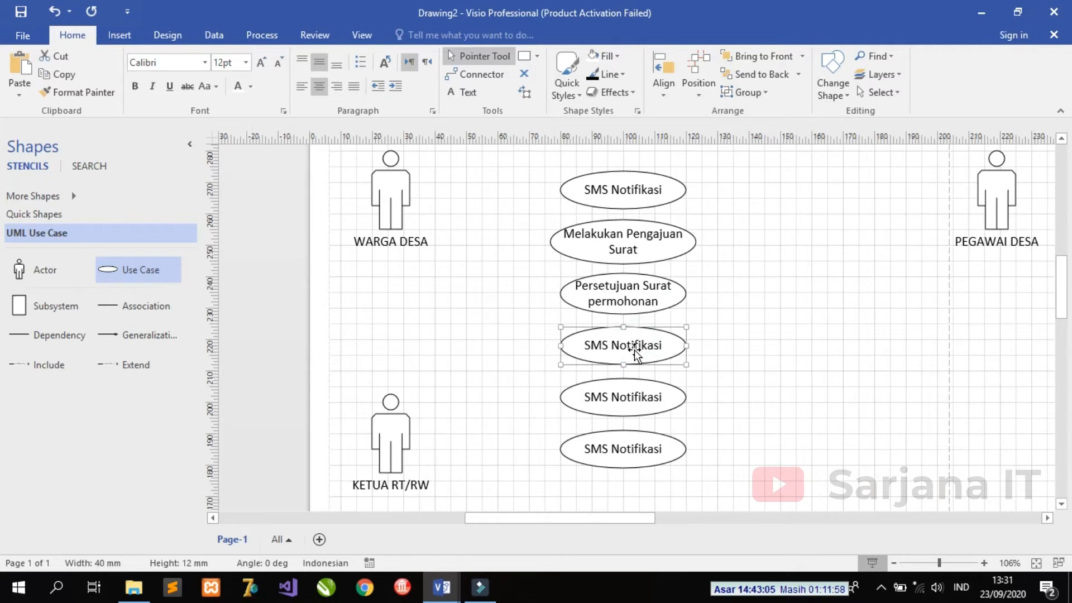
pyautogui.click(635, 349)
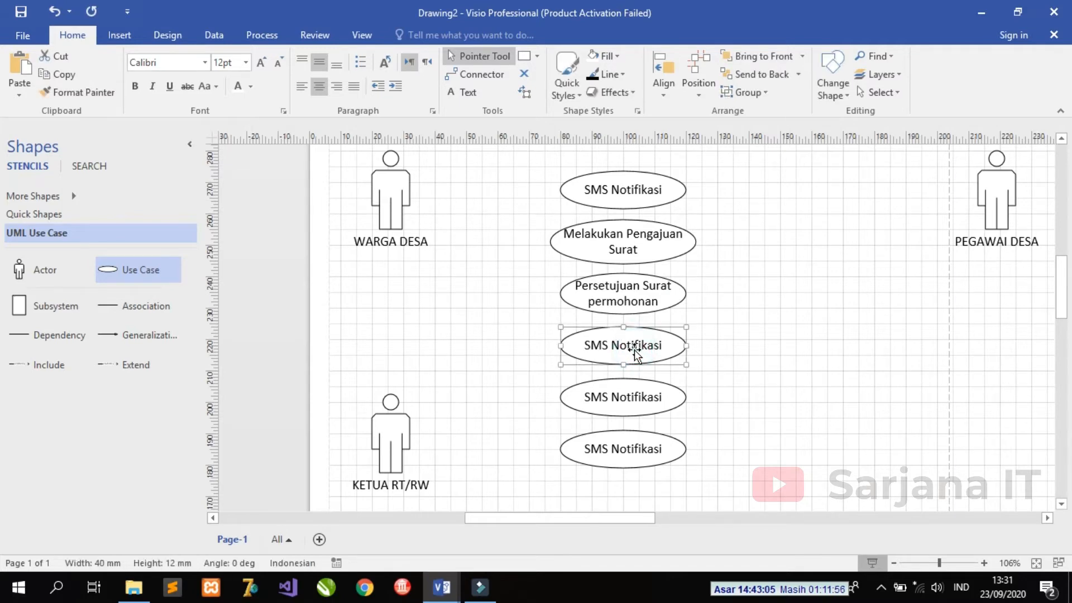
pyautogui.doubleClick(641, 347)
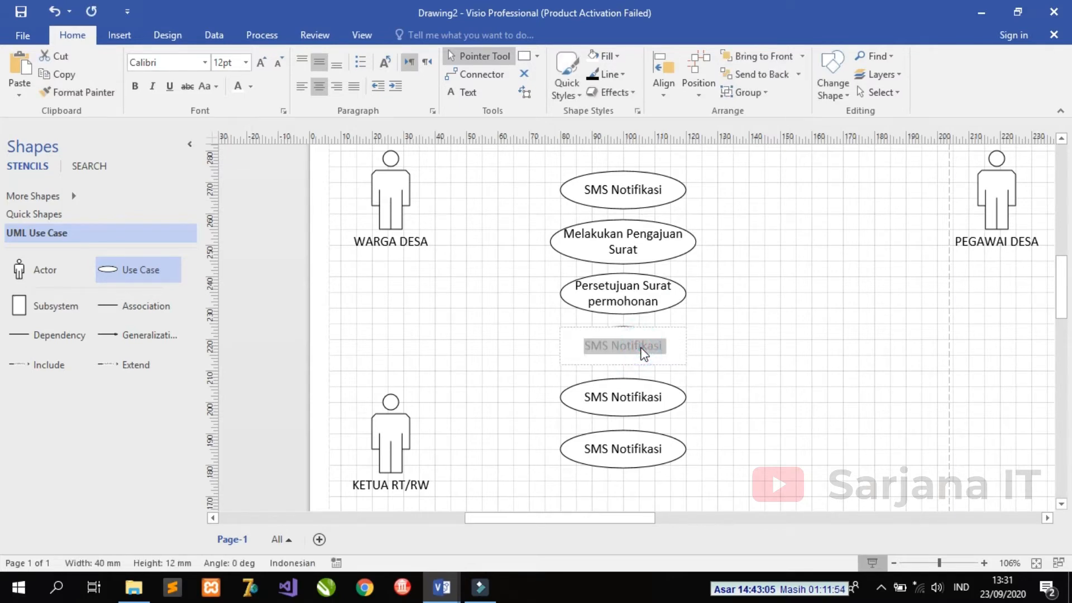
pyautogui.write('Lihat riwayat')
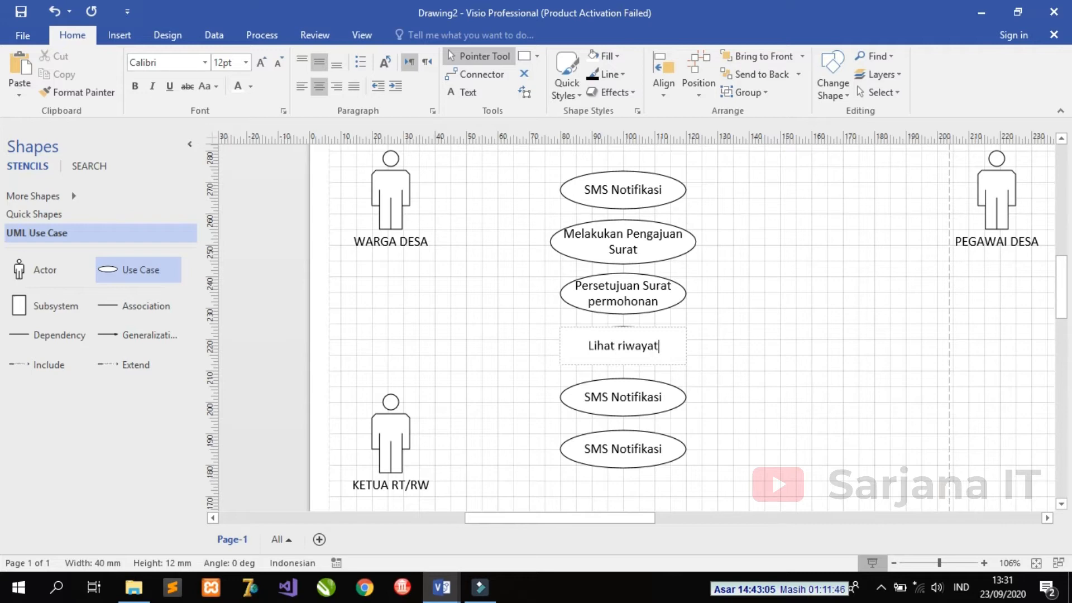
pyautogui.press('Return')
pyautogui.write('permohonan')
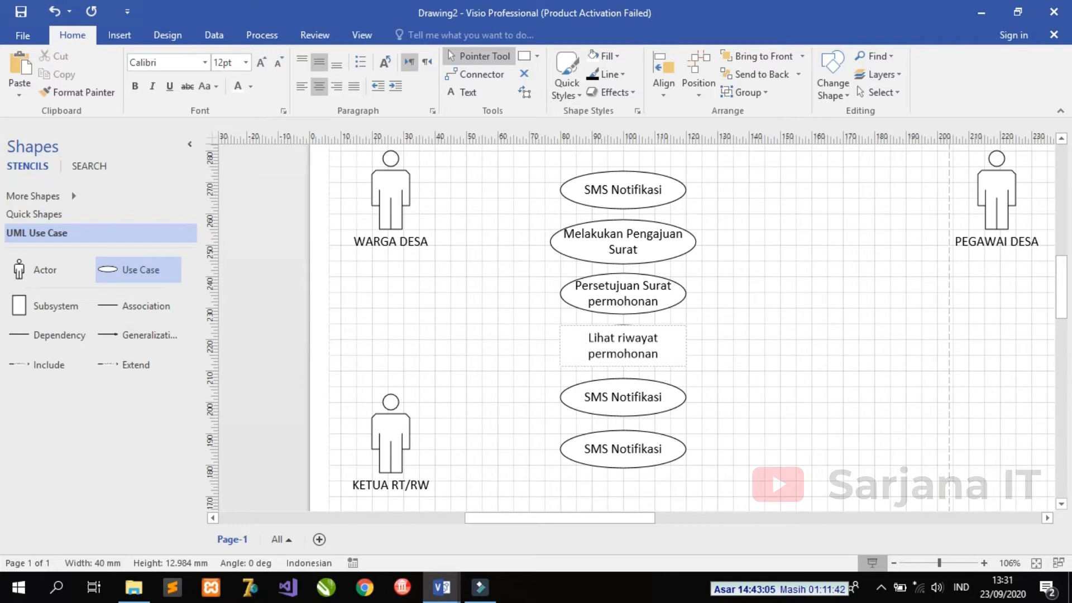
pyautogui.write(' surat')
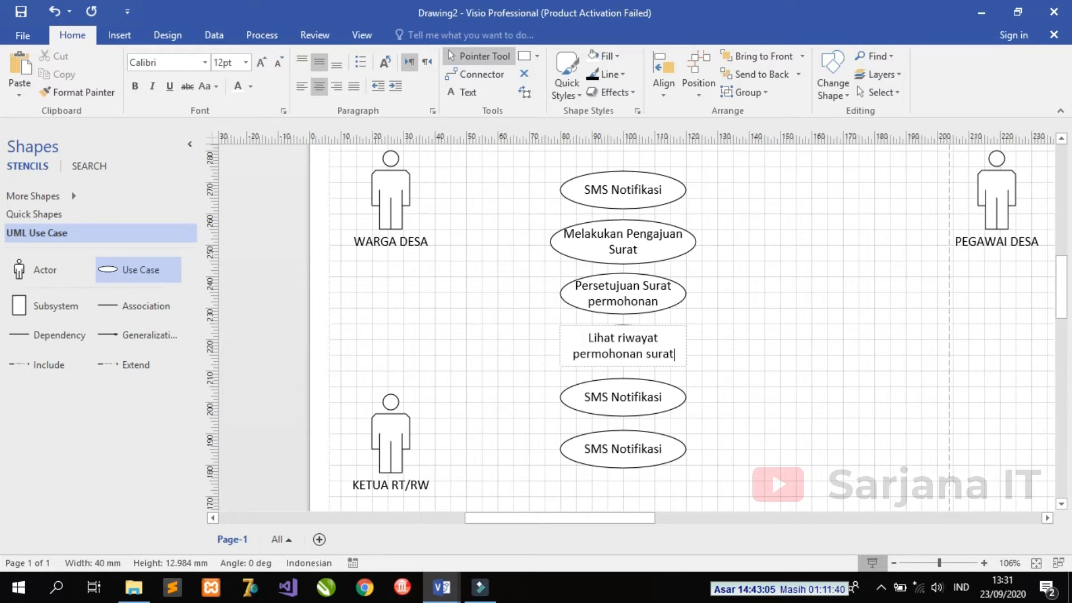
# Relabel the fifth use case from the top as Cetak Surat
pyautogui.click(608, 397)
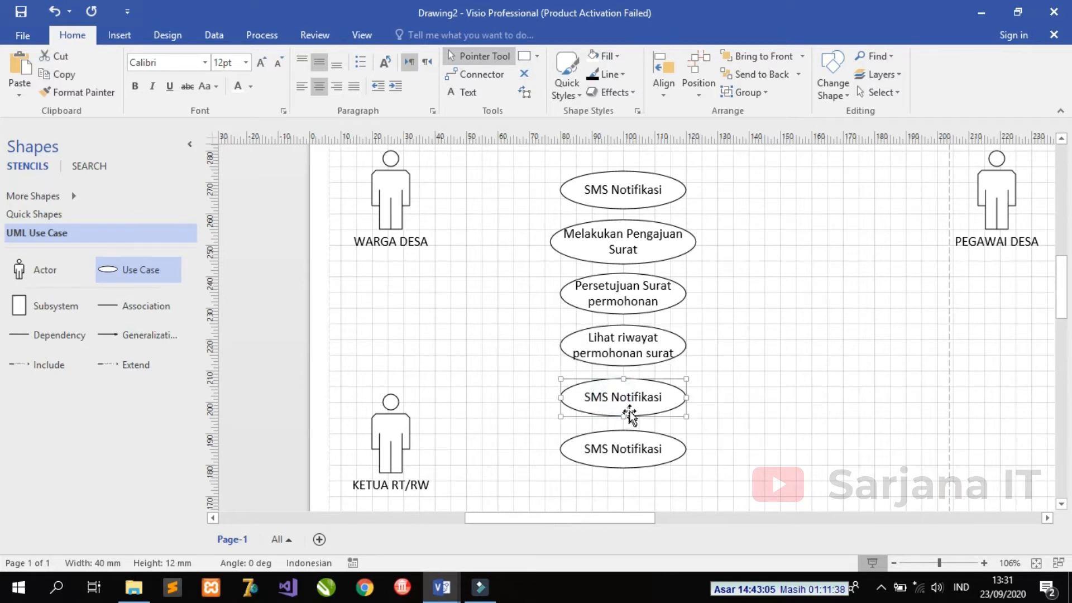
pyautogui.doubleClick(632, 403)
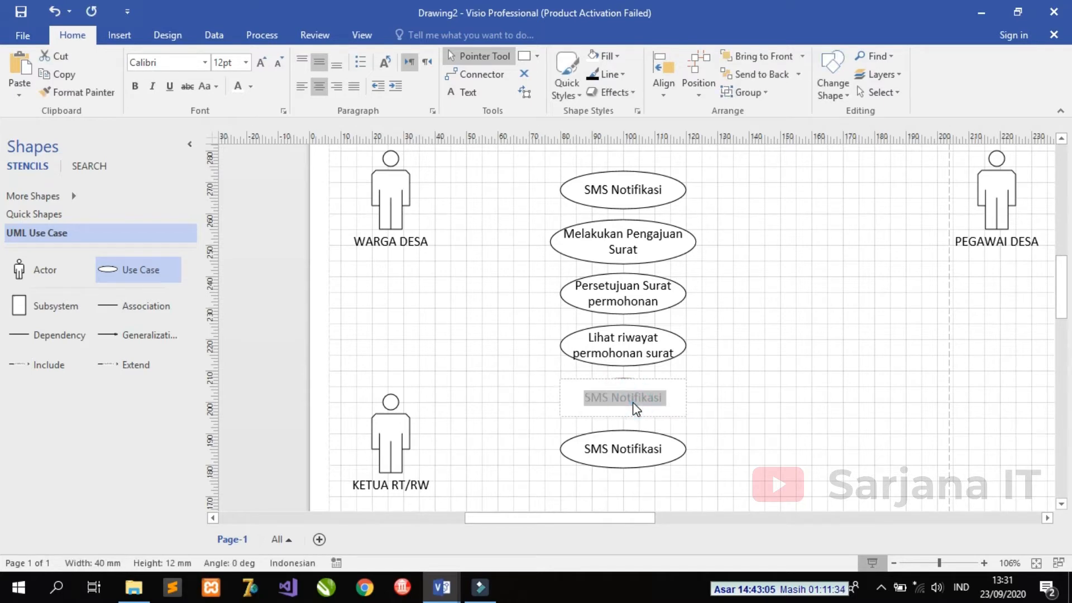
pyautogui.write('C')
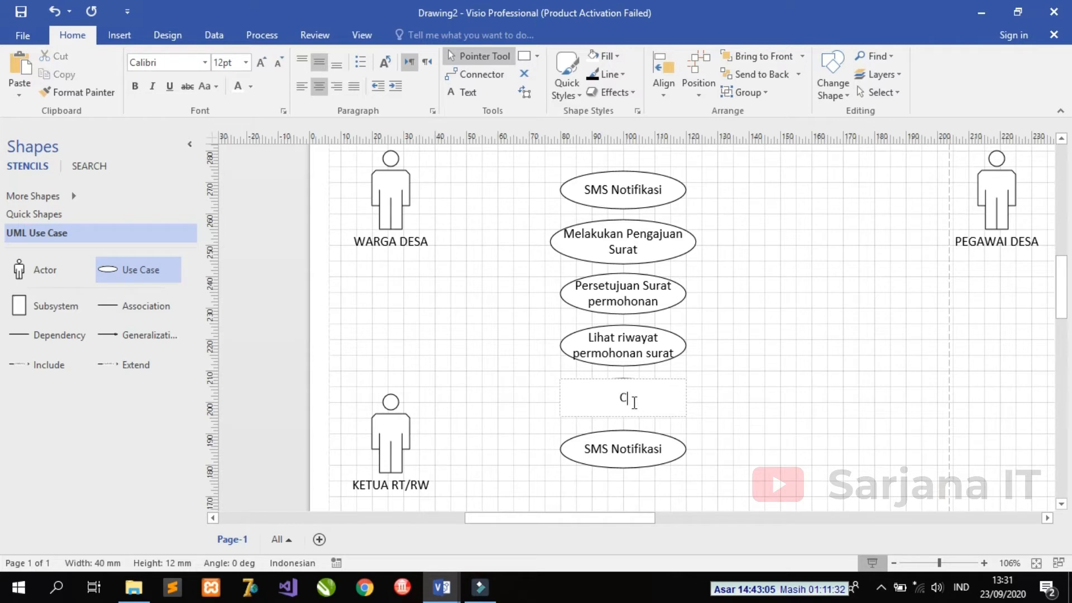
pyautogui.write('etak Surat')
pyautogui.click(746, 323)
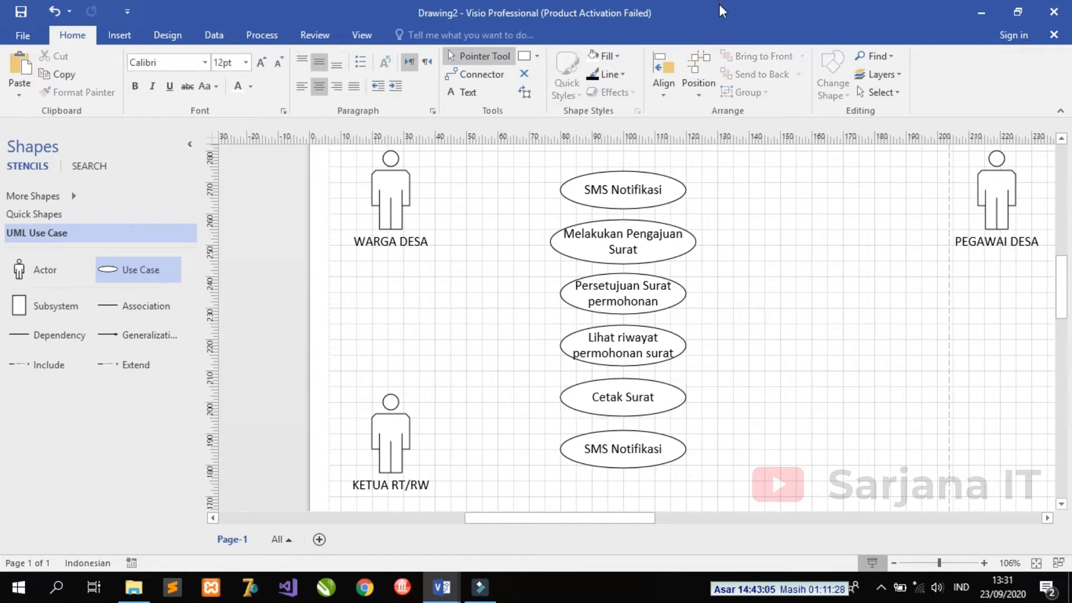
# Try to link the WARGA DESA actor to the top three use cases with Association connectors
pyautogui.click(136, 307)
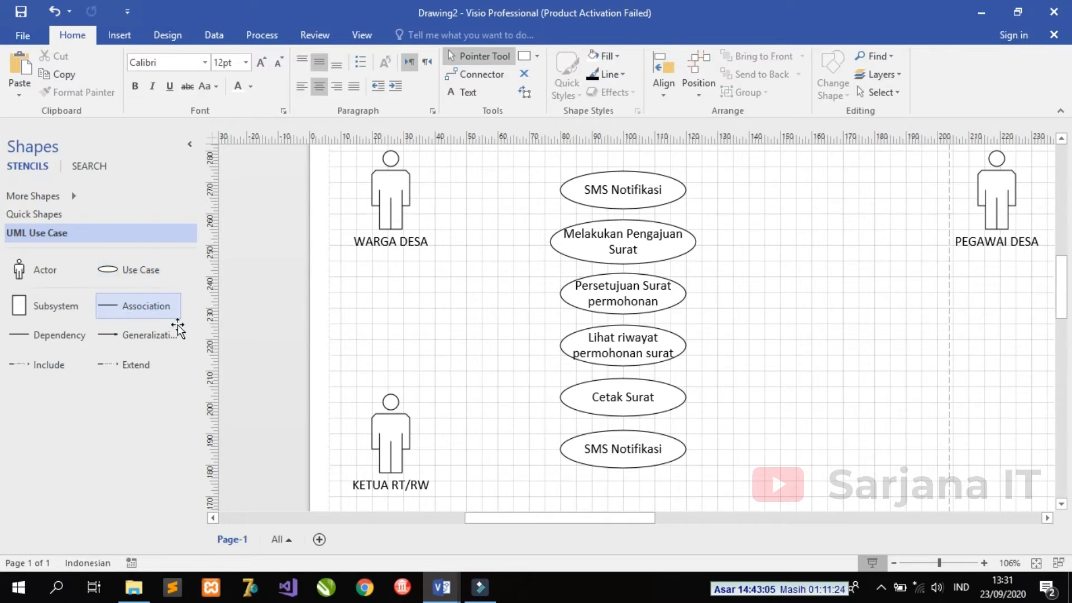
pyautogui.moveTo(140, 306); pyautogui.dragTo(565, 190)
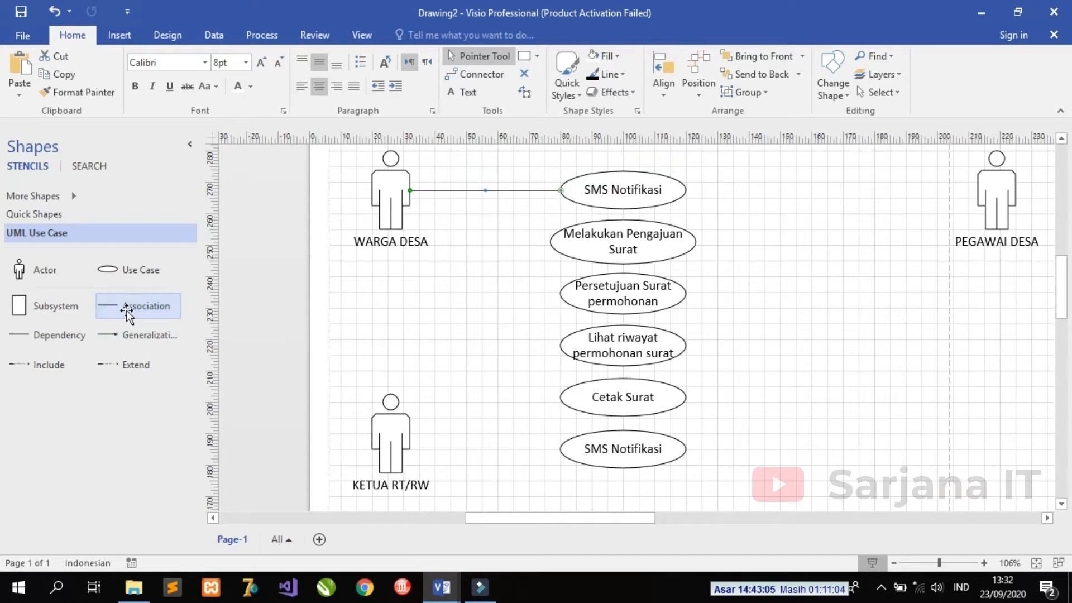
pyautogui.moveTo(127, 309); pyautogui.dragTo(410, 195)
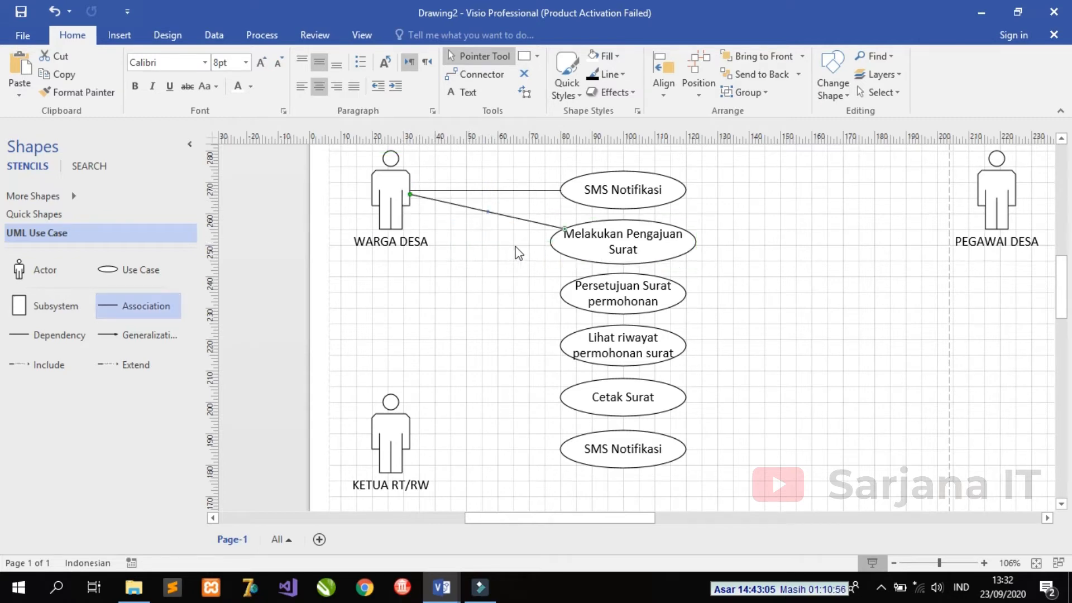
pyautogui.moveTo(564, 229); pyautogui.dragTo(546, 244)
pyautogui.click(516, 219)
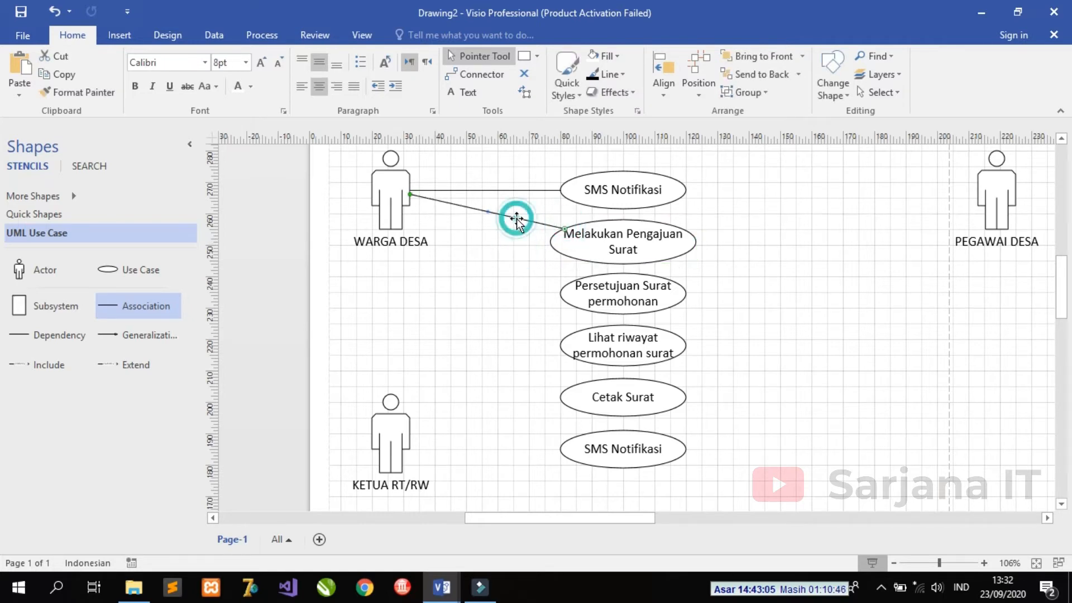
pyautogui.moveTo(564, 227); pyautogui.dragTo(564, 228)
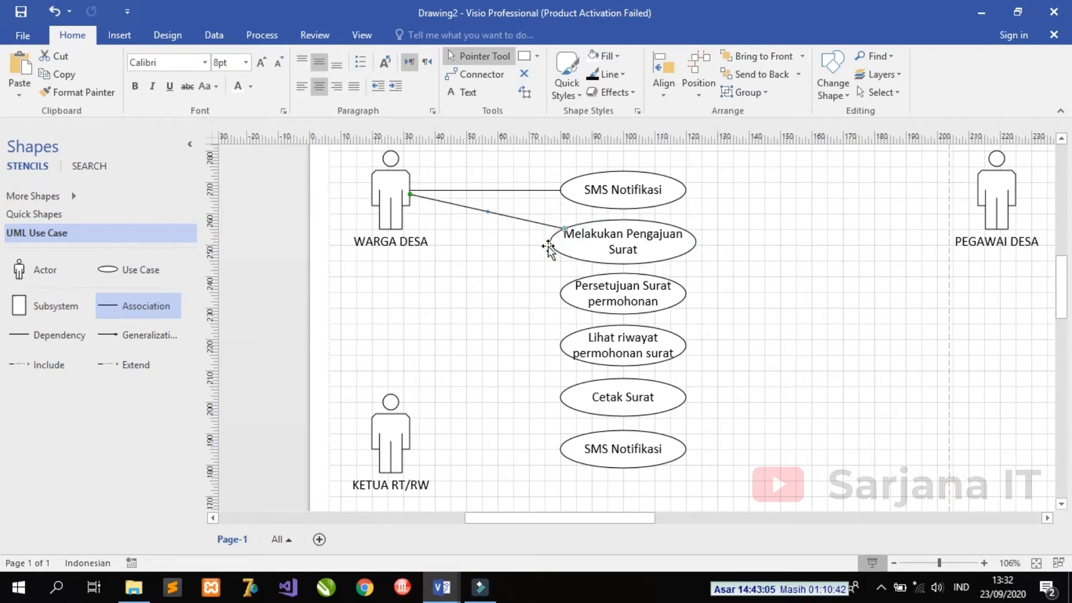
pyautogui.click(539, 258)
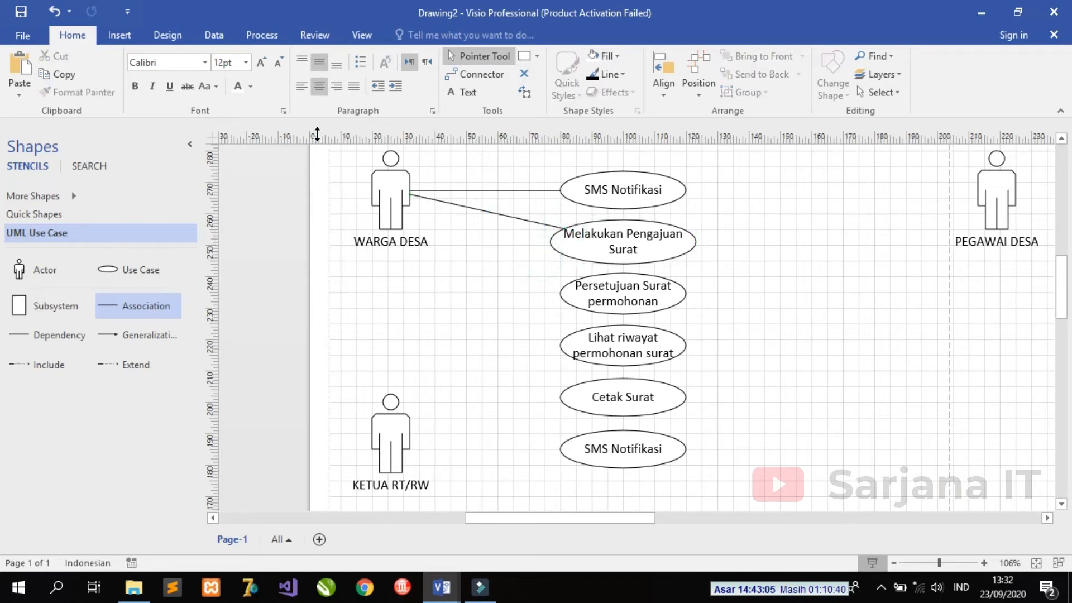
pyautogui.moveTo(137, 307); pyautogui.dragTo(410, 199)
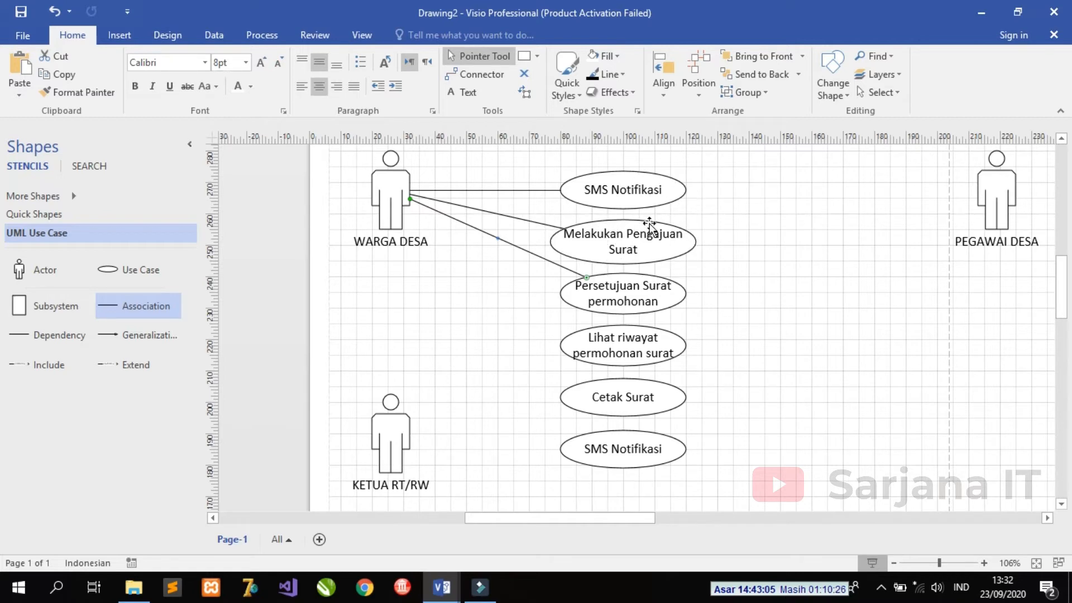
# Delete the three association connectors between the WARGA DESA actor and the use cases
pyautogui.click(565, 271)
pyautogui.click(565, 271)
pyautogui.press('Delete')
pyautogui.click(519, 220)
pyautogui.press('Delete')
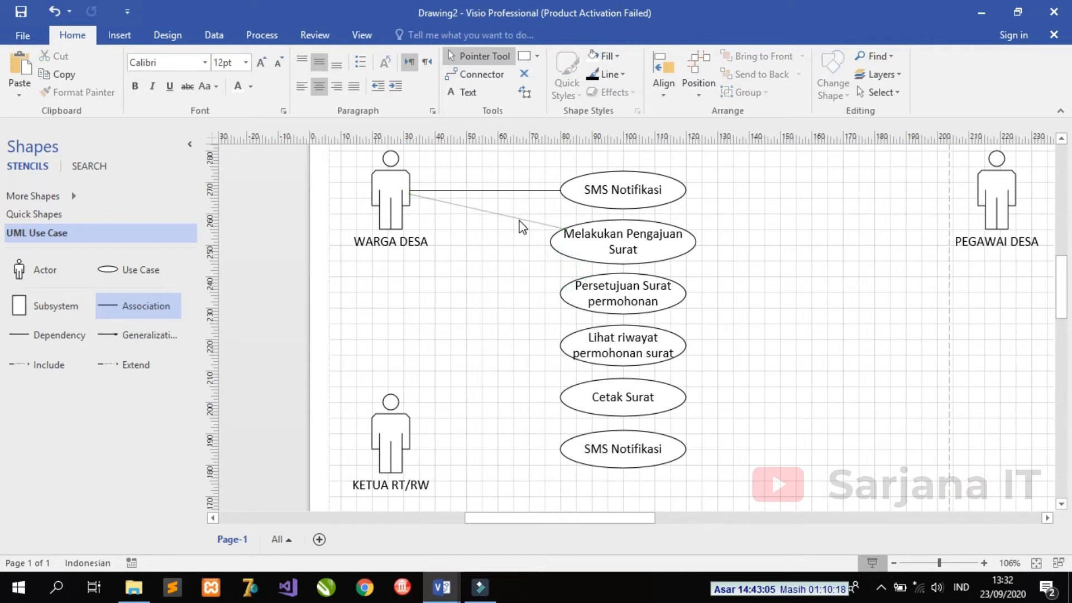
pyautogui.click(514, 190)
pyautogui.press('Delete')
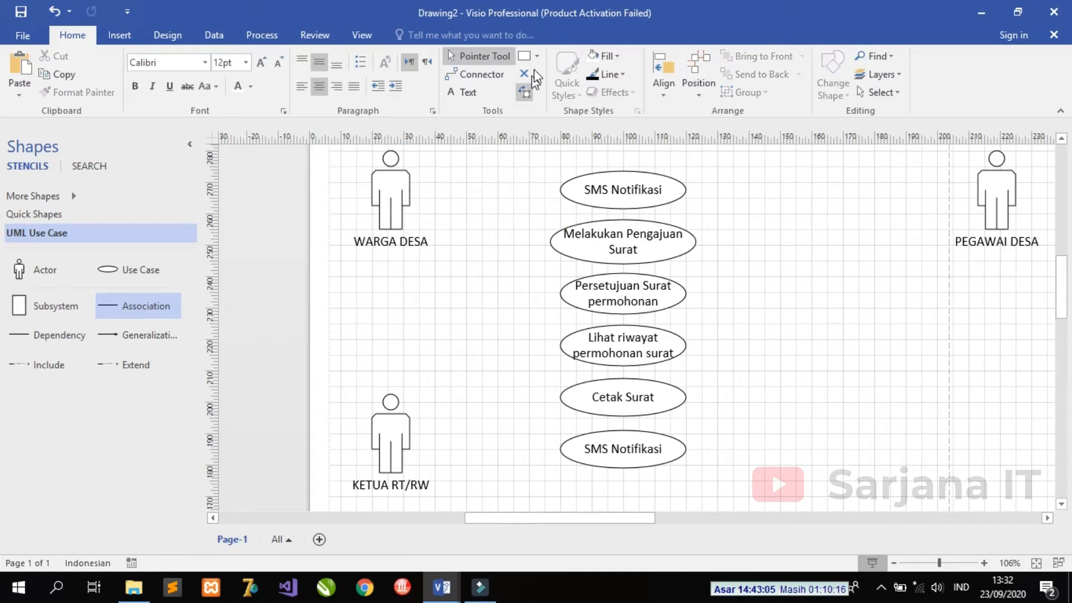
# Draw straight lines from the WARGA DESA actor to SMS Notifikasi, Melakukan Pengajuan Surat, Lihat riwayat permohonan surat and Cetak Surat
pyautogui.click(535, 57)
pyautogui.click(540, 114)
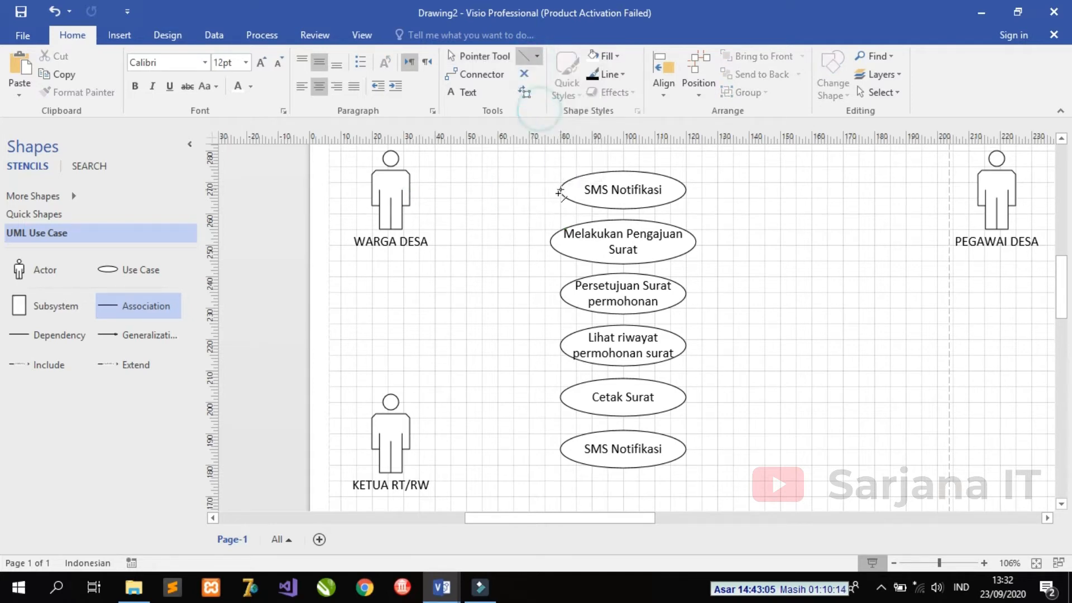
pyautogui.moveTo(558, 189); pyautogui.dragTo(479, 190)
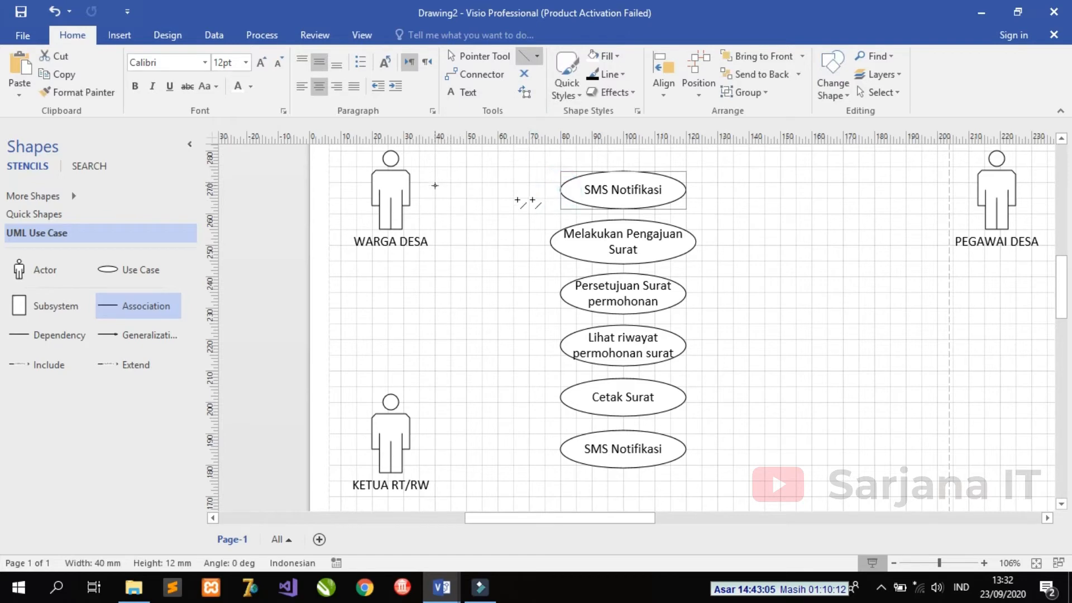
pyautogui.moveTo(558, 189); pyautogui.dragTo(411, 189)
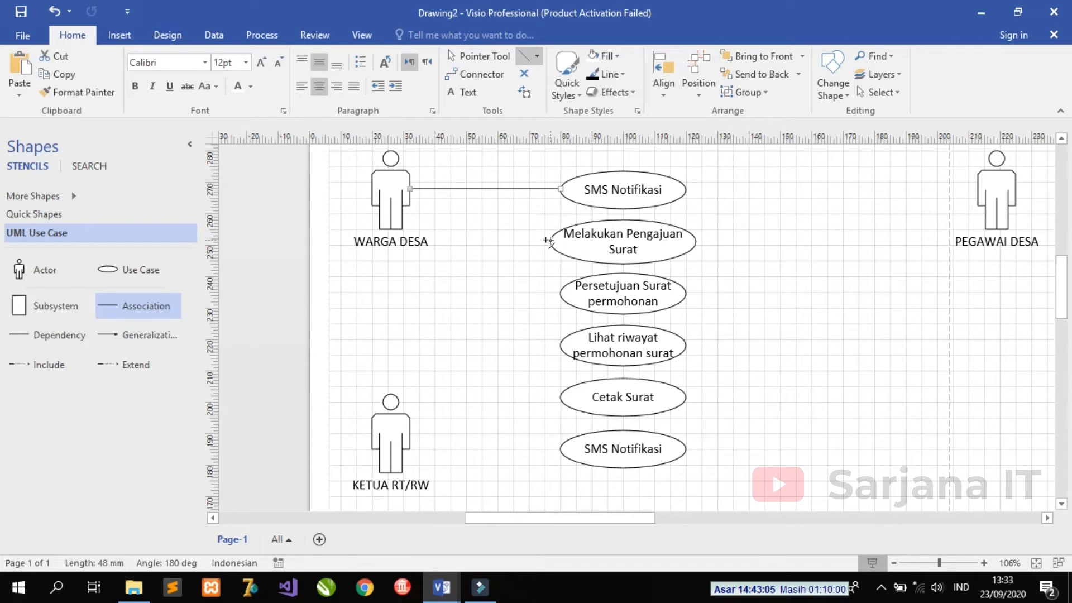
pyautogui.moveTo(549, 239); pyautogui.dragTo(411, 189)
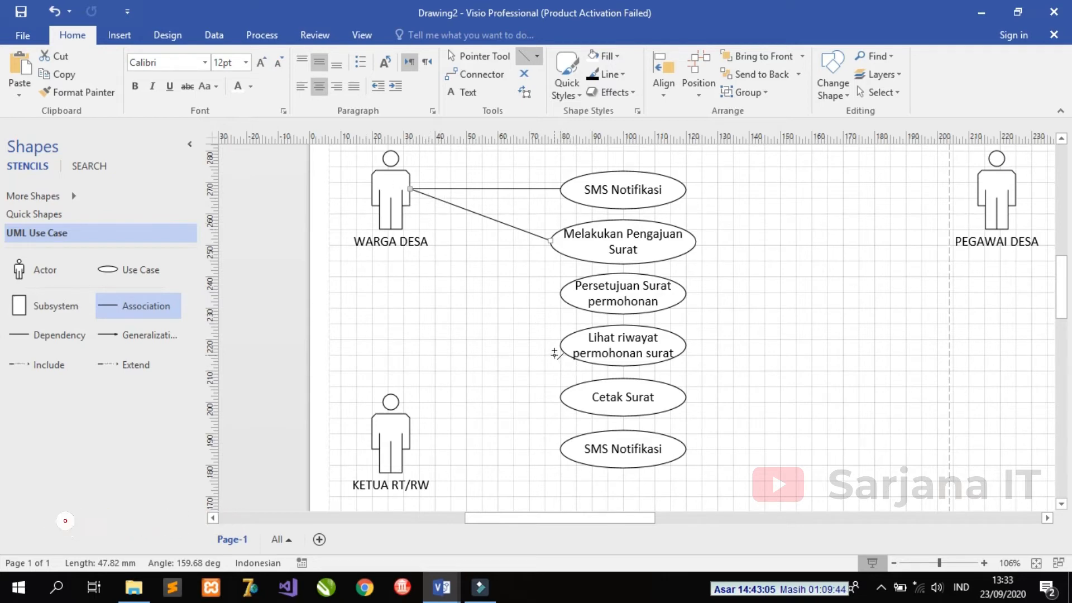
pyautogui.moveTo(558, 344); pyautogui.dragTo(410, 189)
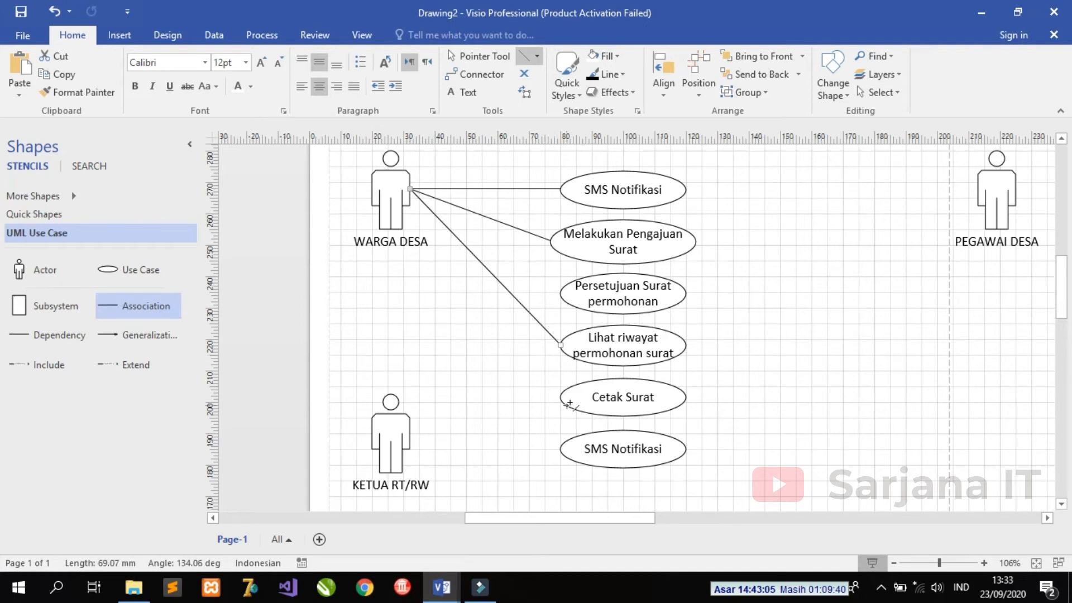
pyautogui.moveTo(560, 397); pyautogui.dragTo(410, 188)
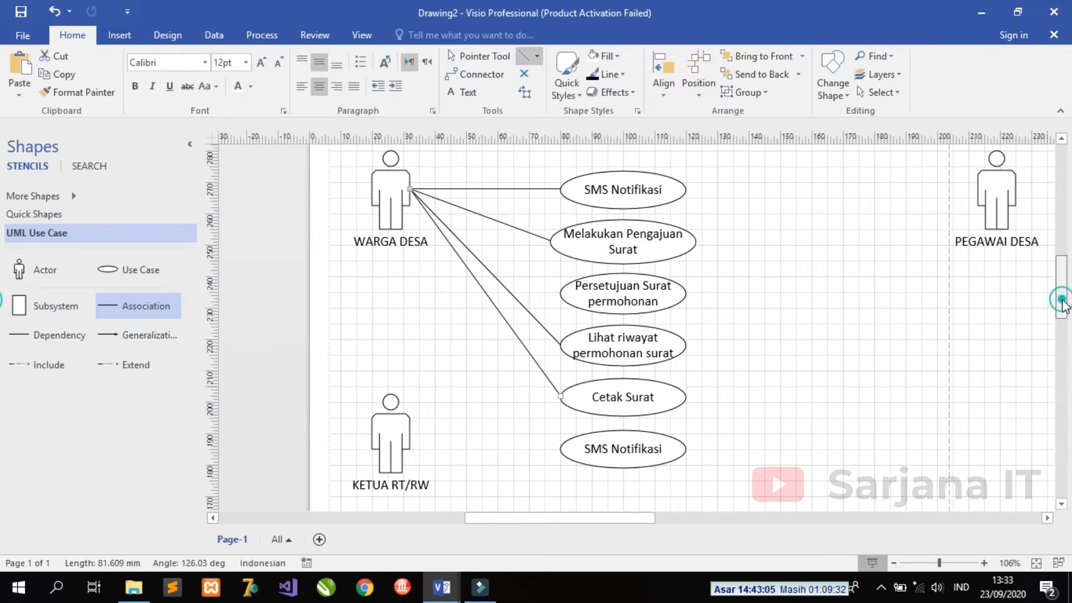
# Duplicate the bottom SMS Notifikasi use case and align the copy directly below it with equal spacing
pyautogui.moveTo(1064, 306); pyautogui.dragTo(1064, 329)
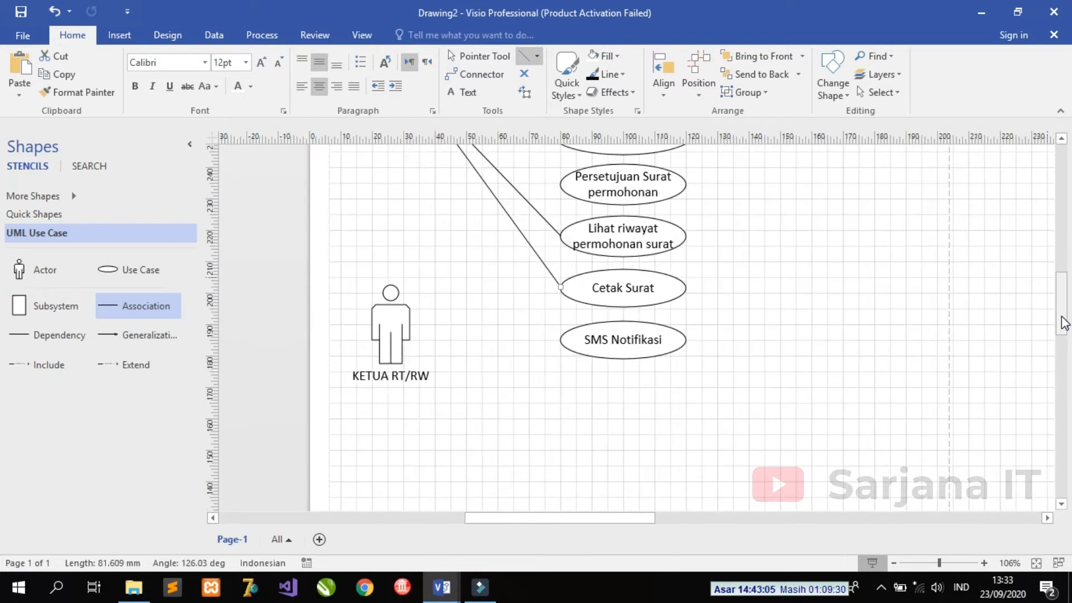
pyautogui.click(470, 56)
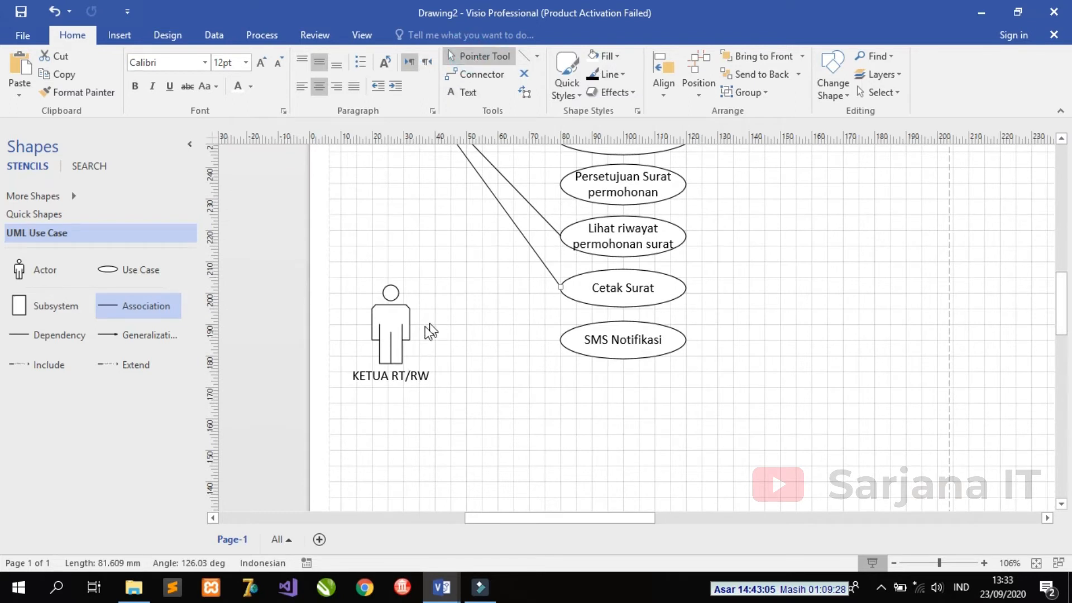
pyautogui.moveTo(1061, 306); pyautogui.dragTo(1061, 310)
pyautogui.click(626, 319)
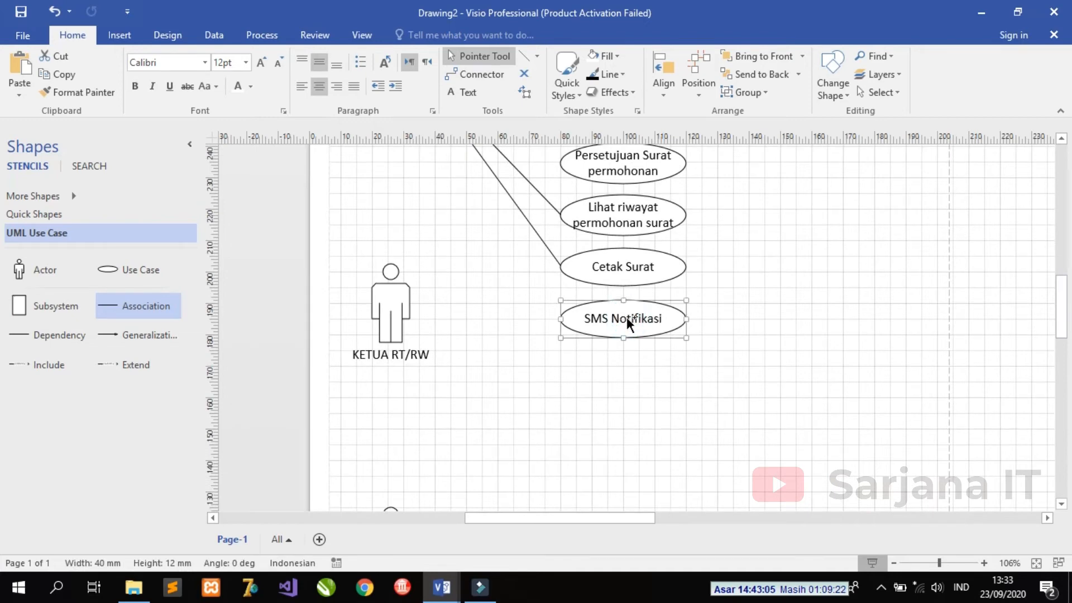
pyautogui.hotkey('ctrl', 'd')
pyautogui.moveTo(653, 357); pyautogui.dragTo(624, 367)
# Relabel the use case below Cetak Surat as Input Data warga on two lines
pyautogui.doubleClick(632, 323)
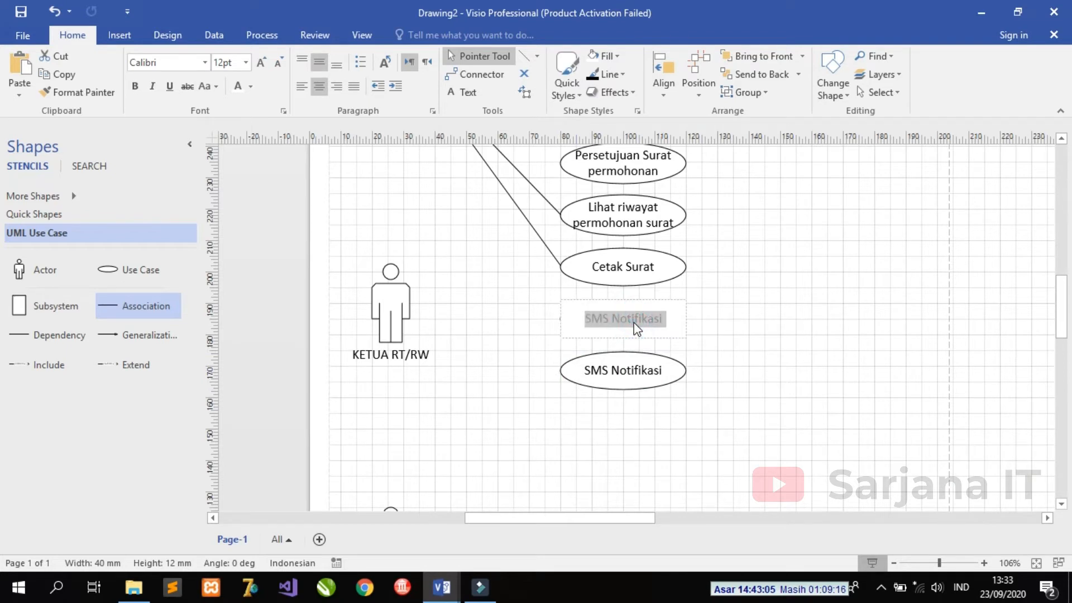
pyautogui.write('Inp')
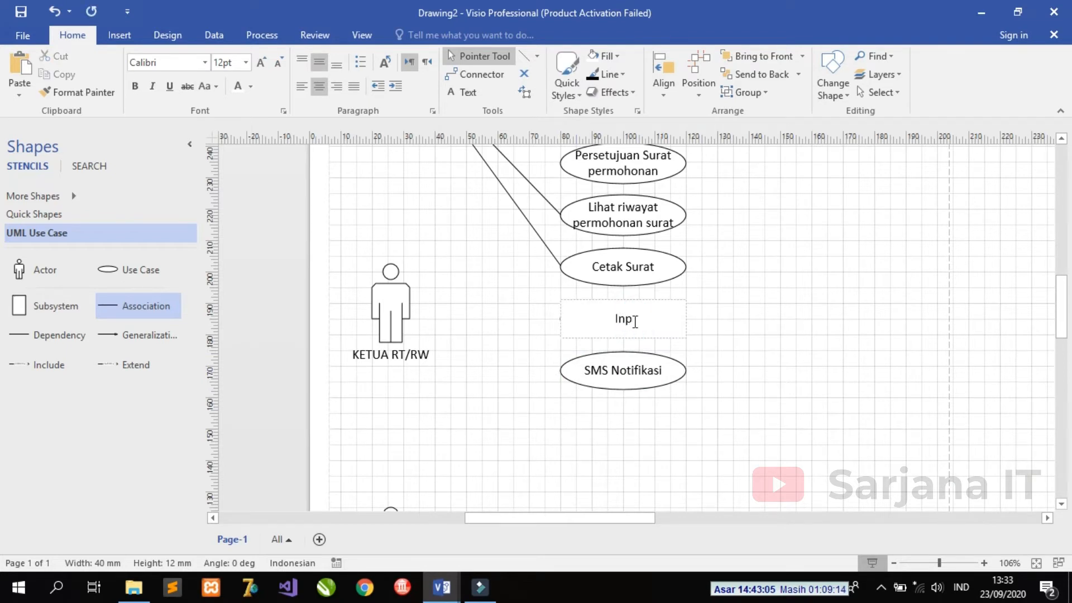
pyautogui.write('ut')
pyautogui.press('Return')
pyautogui.write('Data warga')
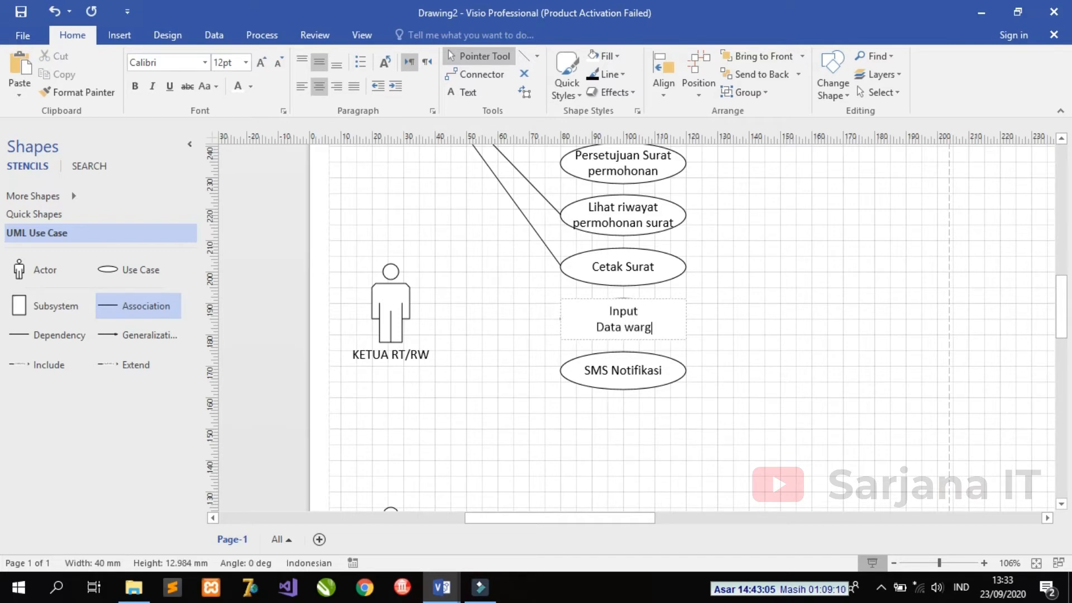
# Relabel the use case below Input Data warga as Update Data Warga on two lines
pyautogui.doubleClick(638, 373)
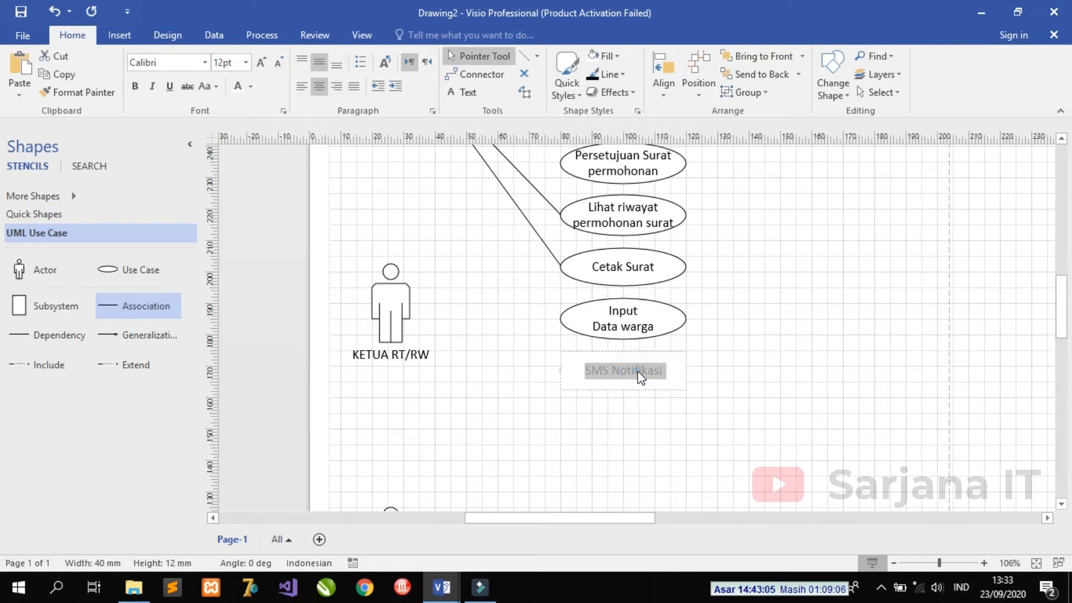
pyautogui.write('Update')
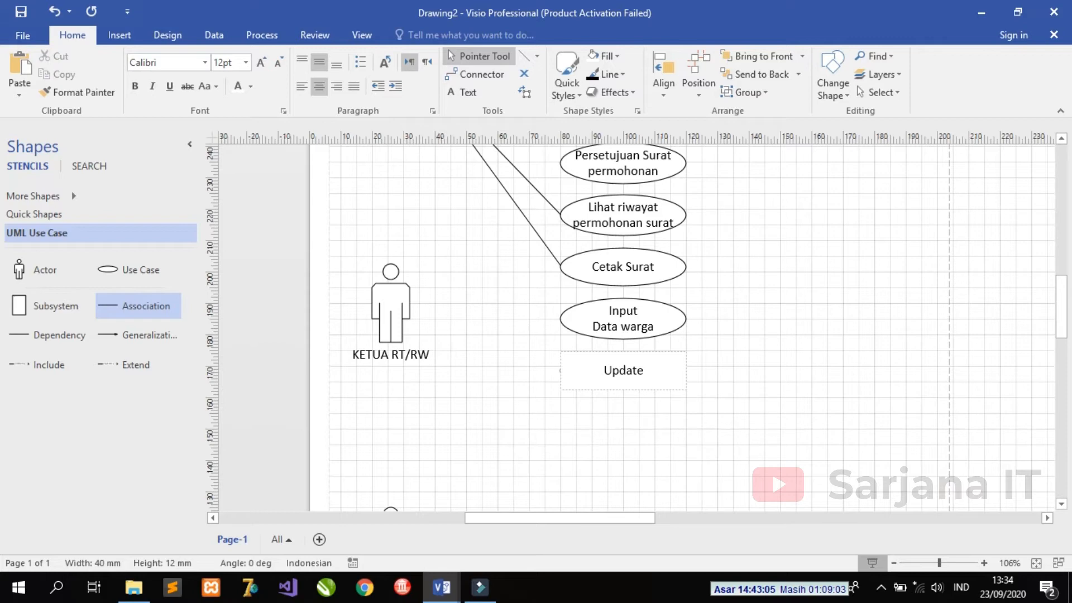
pyautogui.press('Return')
pyautogui.write('Data')
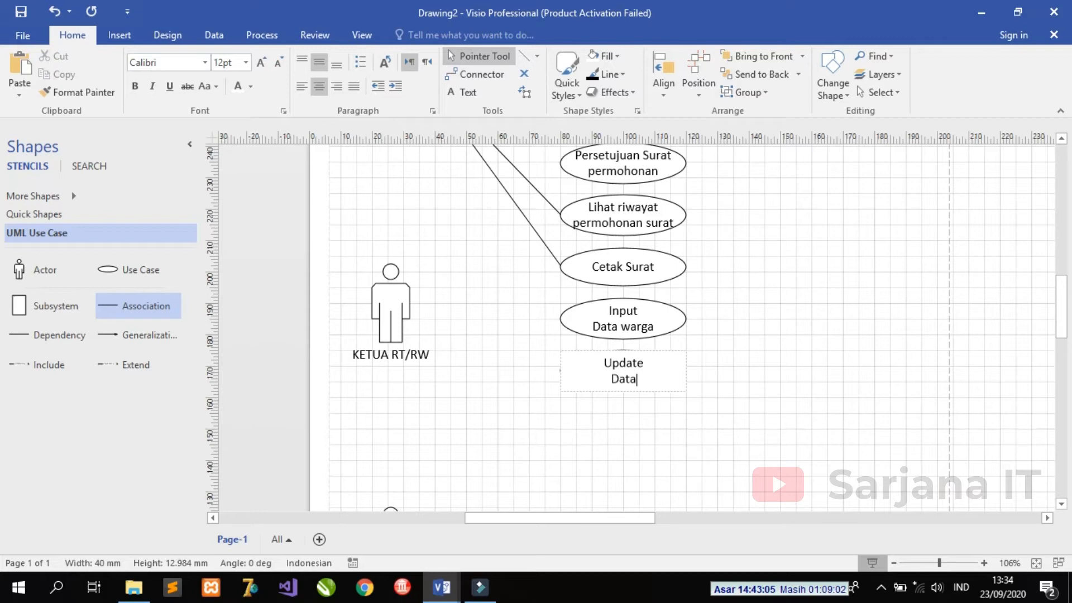
pyautogui.write(' Warga')
# Paste two more SMS Notifikasi use cases and align them in the column below Update Data Warga with even spacing
pyautogui.click(652, 431)
pyautogui.hotkey('ctrl', 'v')
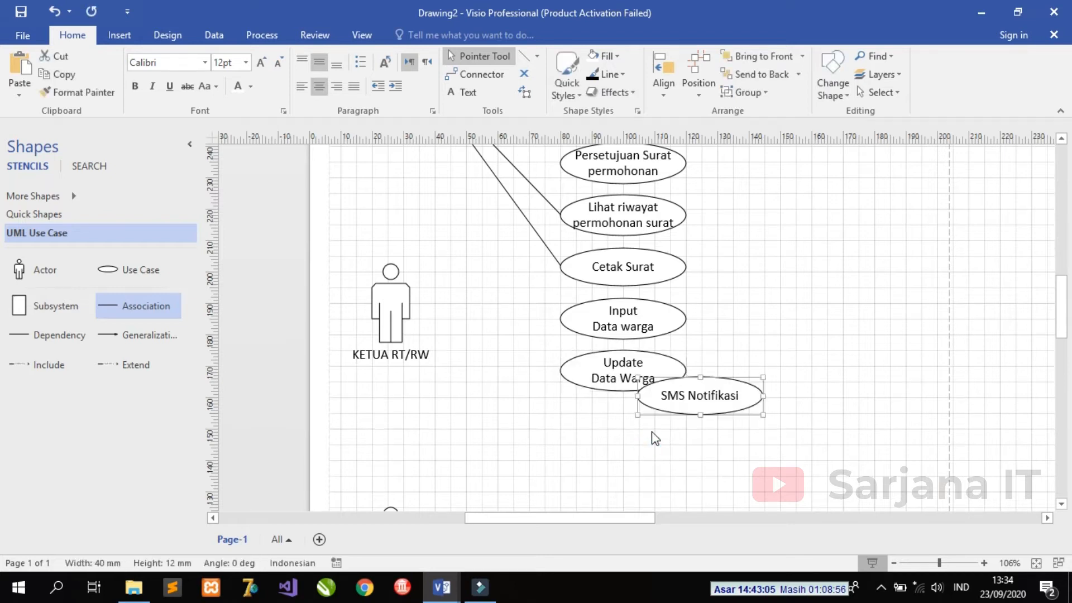
pyautogui.moveTo(698, 400); pyautogui.dragTo(622, 419)
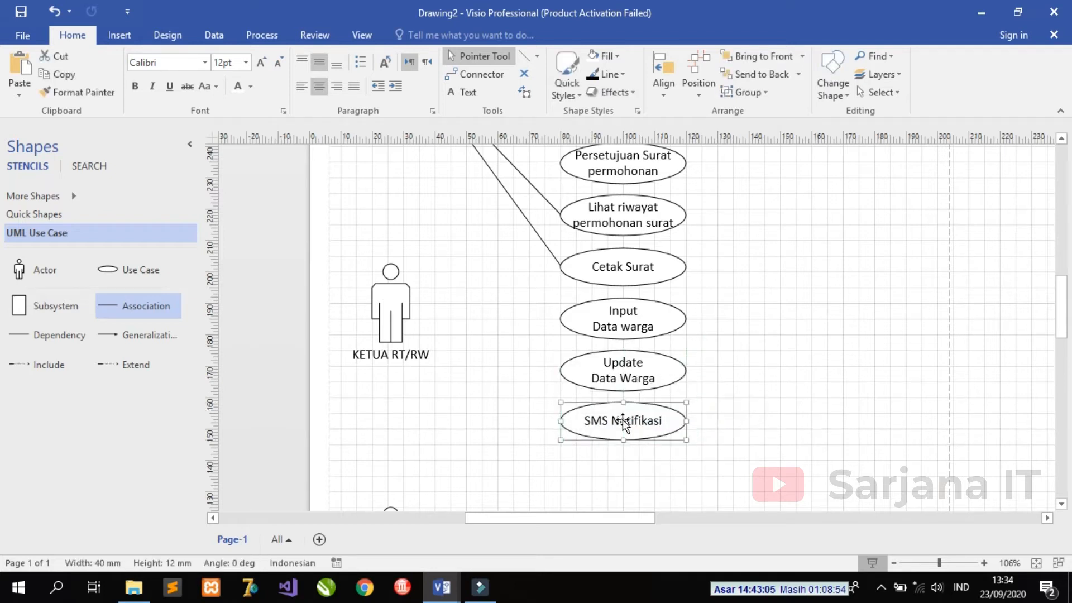
pyautogui.hotkey('ctrl', 'v')
pyautogui.moveTo(723, 434); pyautogui.dragTo(608, 470)
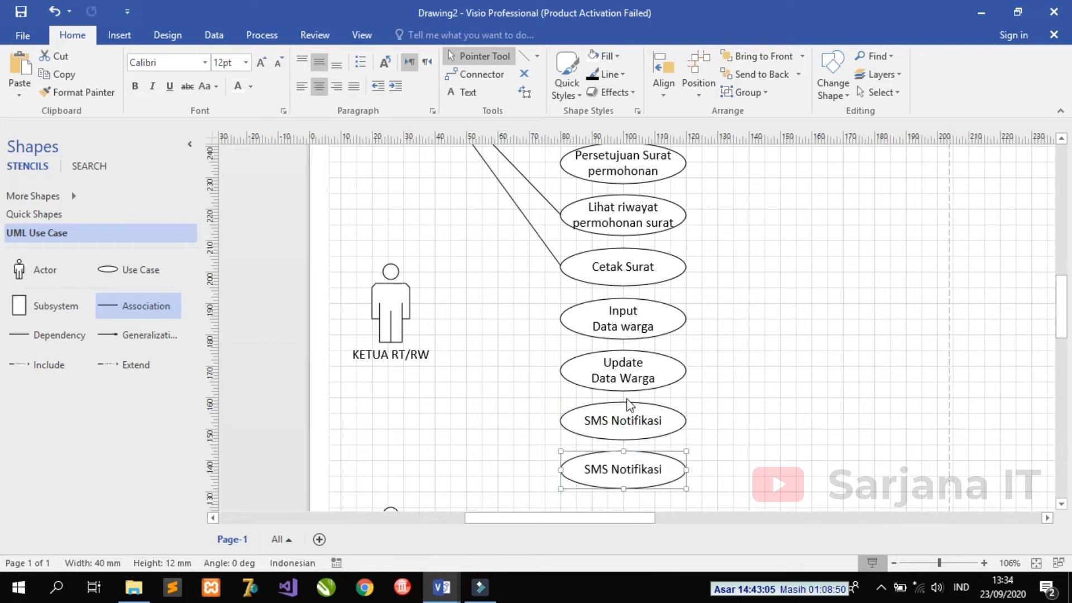
# Relabel the use case directly below Update Data Warga as Lihat Data KK on two lines
pyautogui.doubleClick(622, 420)
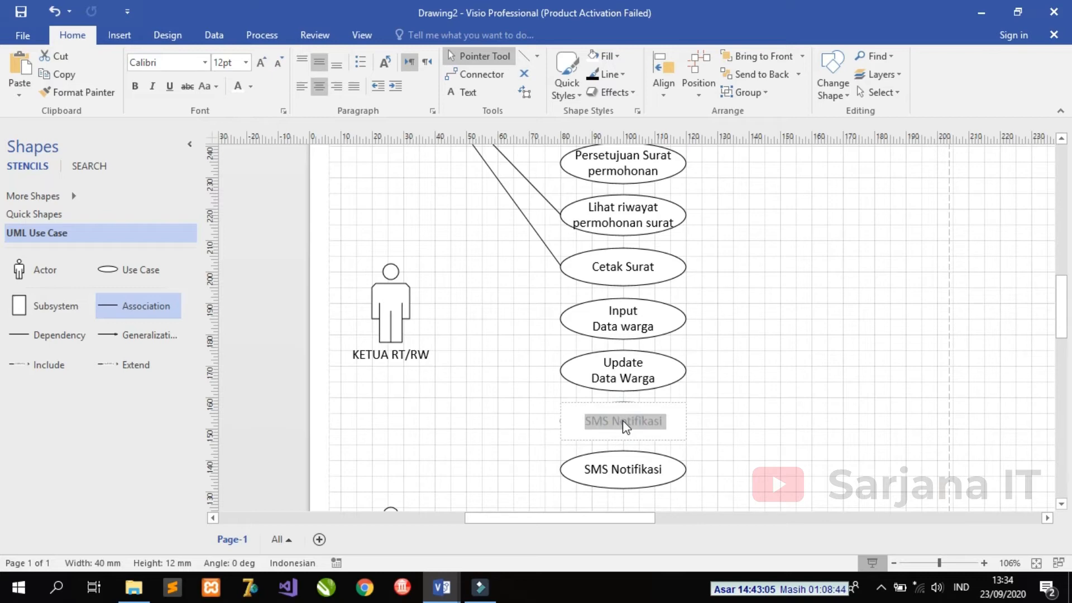
pyautogui.write('Lihat')
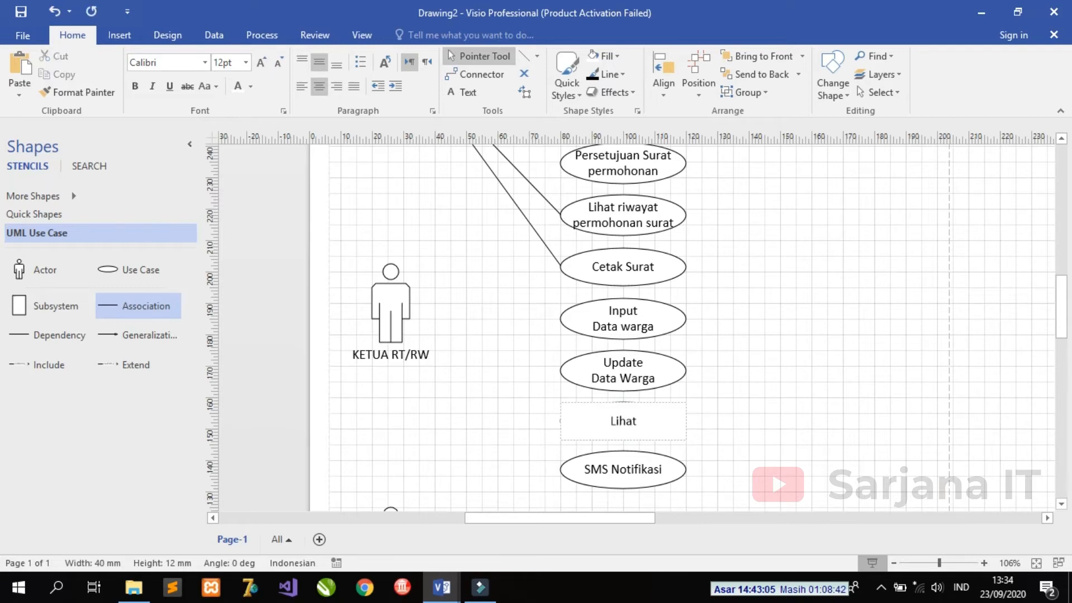
pyautogui.press('Return')
pyautogui.write('Data KK')
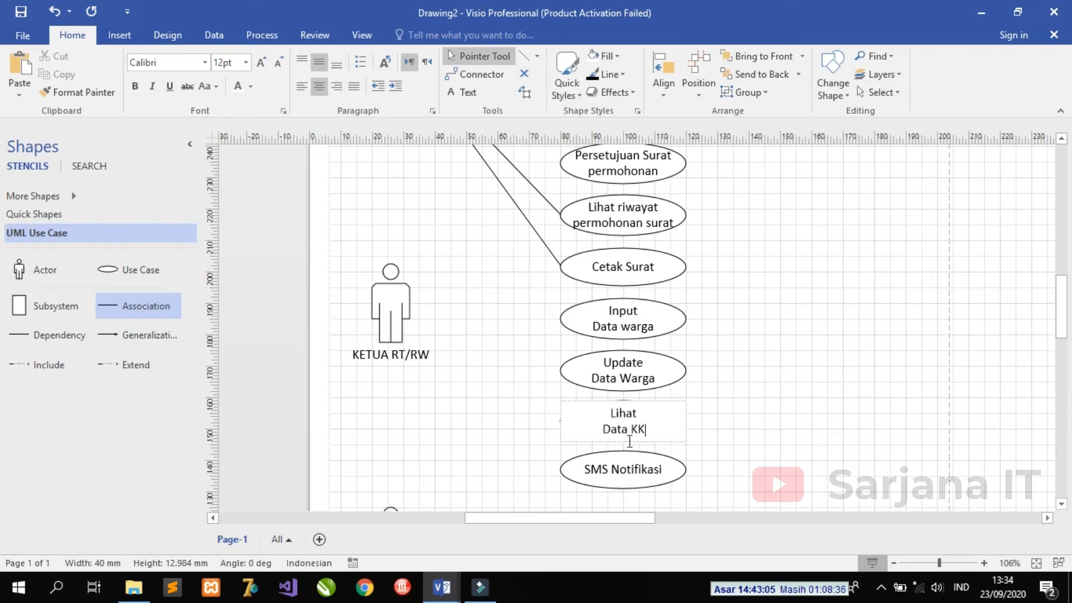
# Relabel the use case below Lihat Data KK as Lihat Data Warga on two lines
pyautogui.doubleClick(628, 474)
pyautogui.write('Lihat')
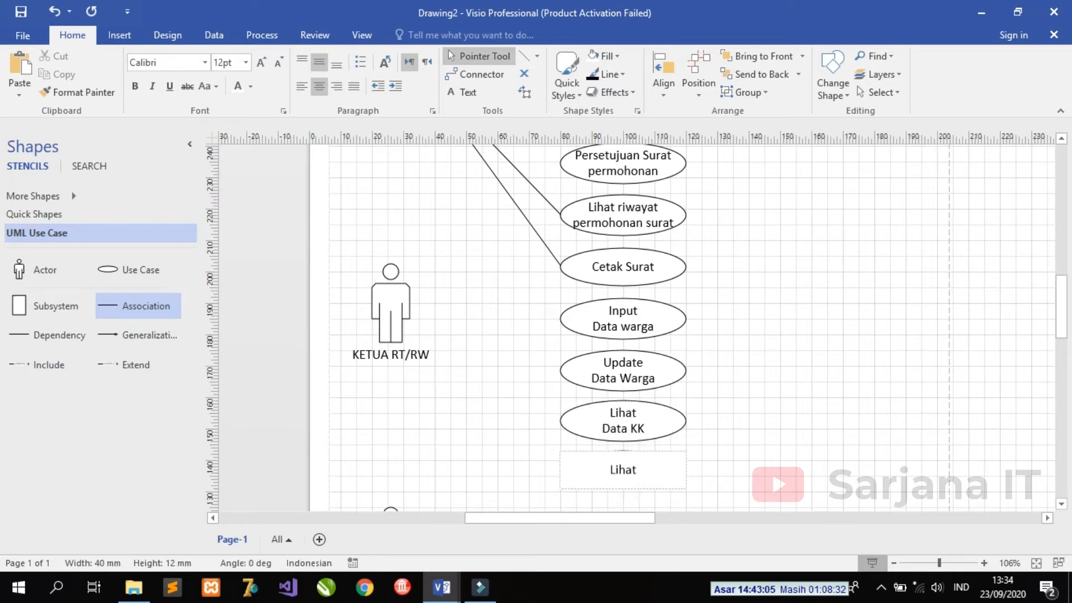
pyautogui.press('Return')
pyautogui.write('Data ')
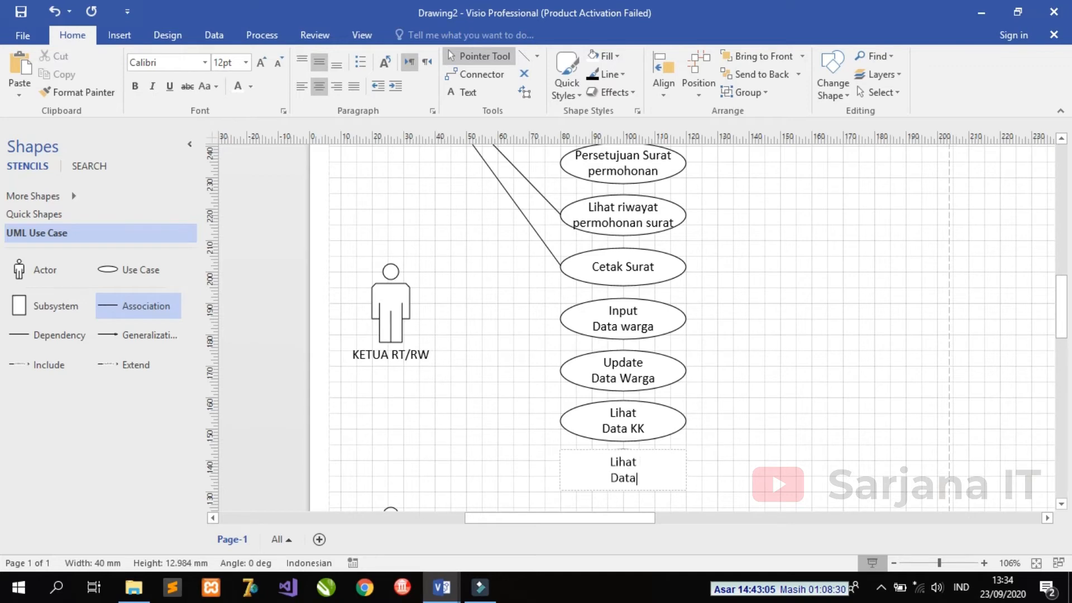
pyautogui.write('Warga')
pyautogui.scroll(-3, 804, 399)
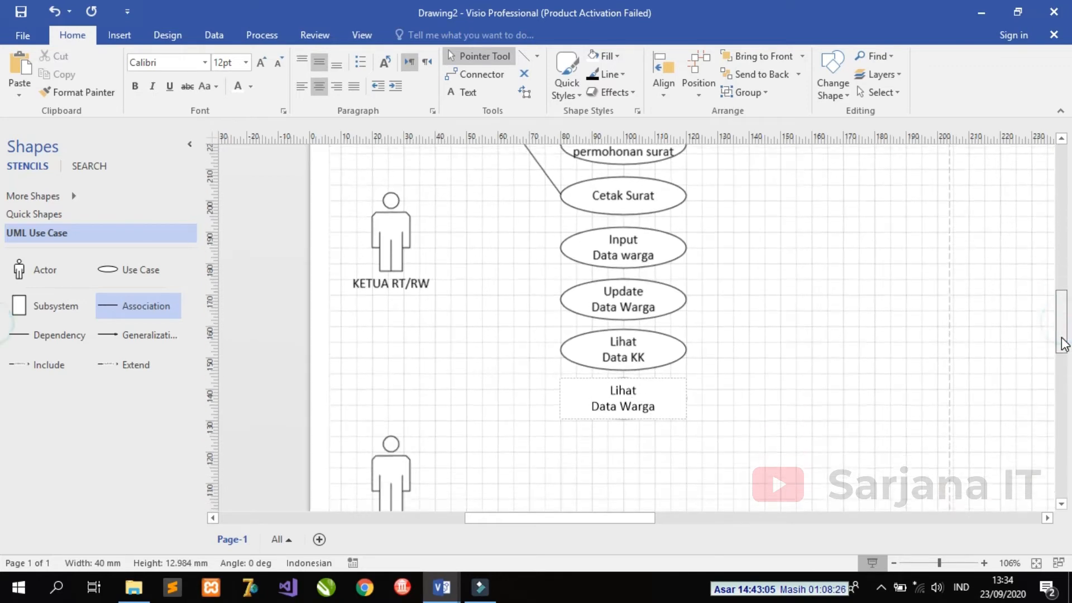
pyautogui.click(781, 392)
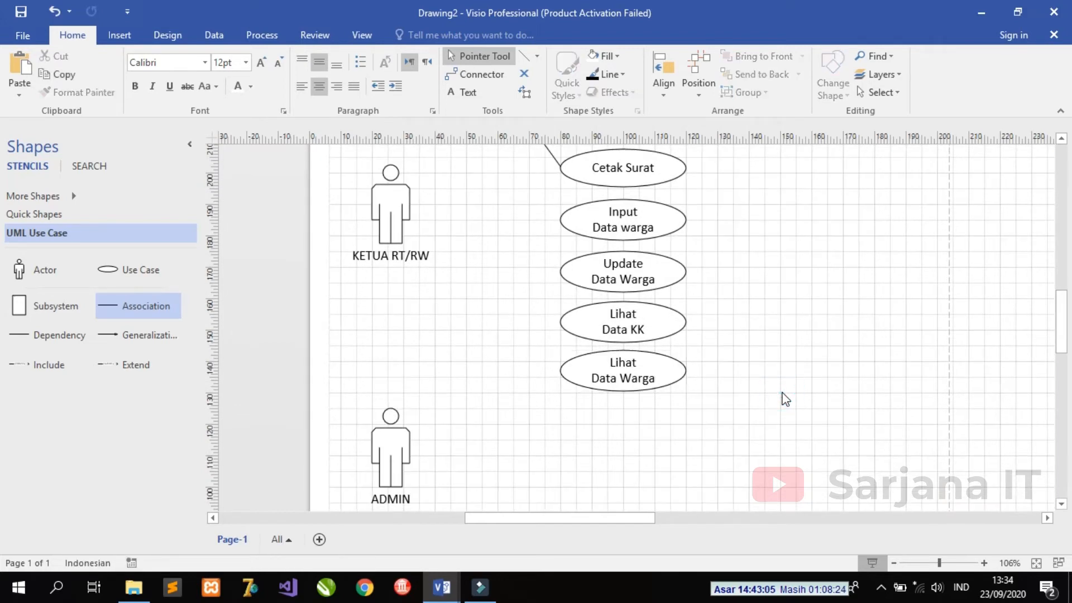
# Paste another use case, align it directly below Lihat Data Warga and label it Lihat Laporan on two lines
pyautogui.hotkey('ctrl', 'v')
pyautogui.moveTo(773, 387); pyautogui.dragTo(628, 434)
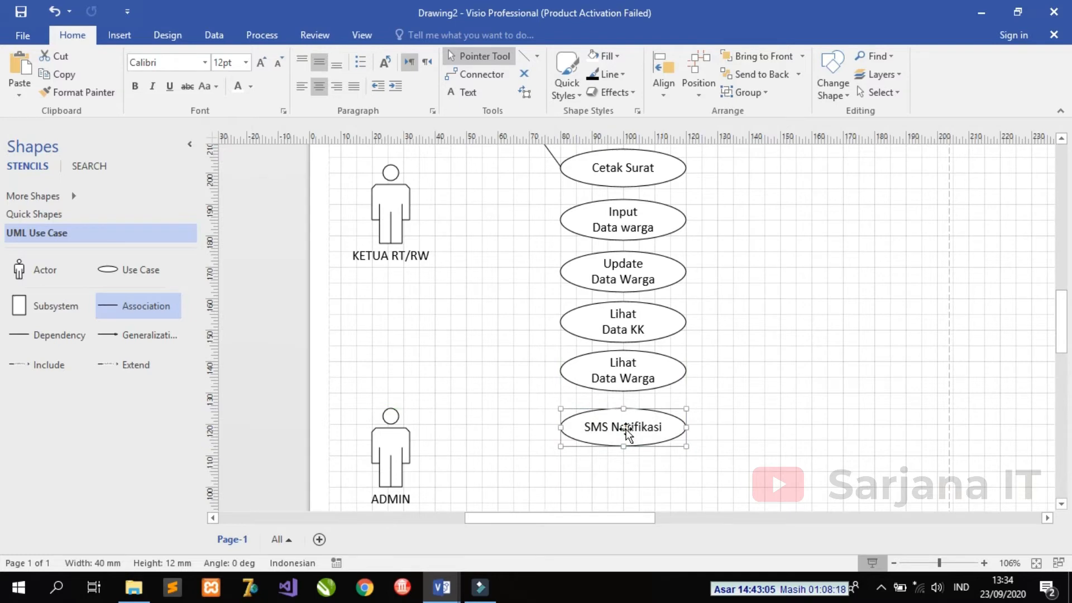
pyautogui.moveTo(638, 425); pyautogui.dragTo(638, 417)
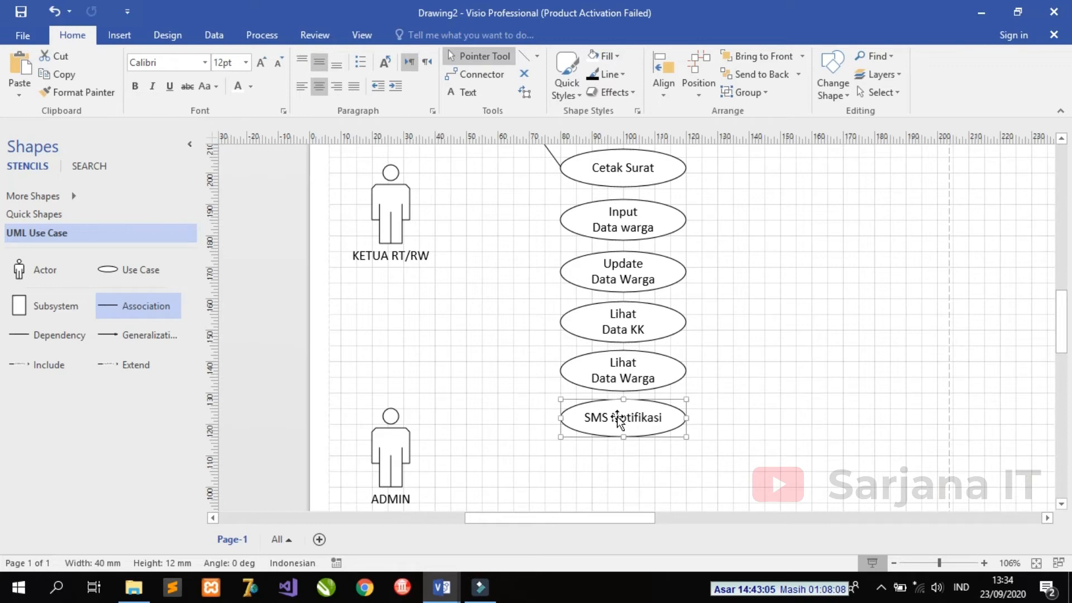
pyautogui.doubleClick(623, 421)
pyautogui.write('Lihat')
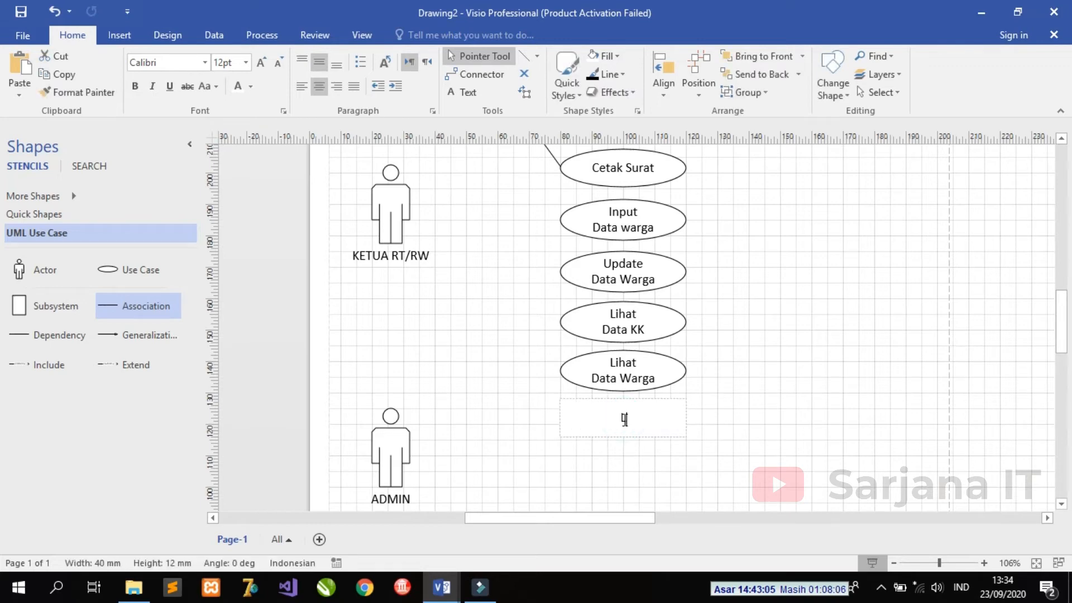
pyautogui.press('Return')
pyautogui.write('Laporan')
pyautogui.click(701, 412)
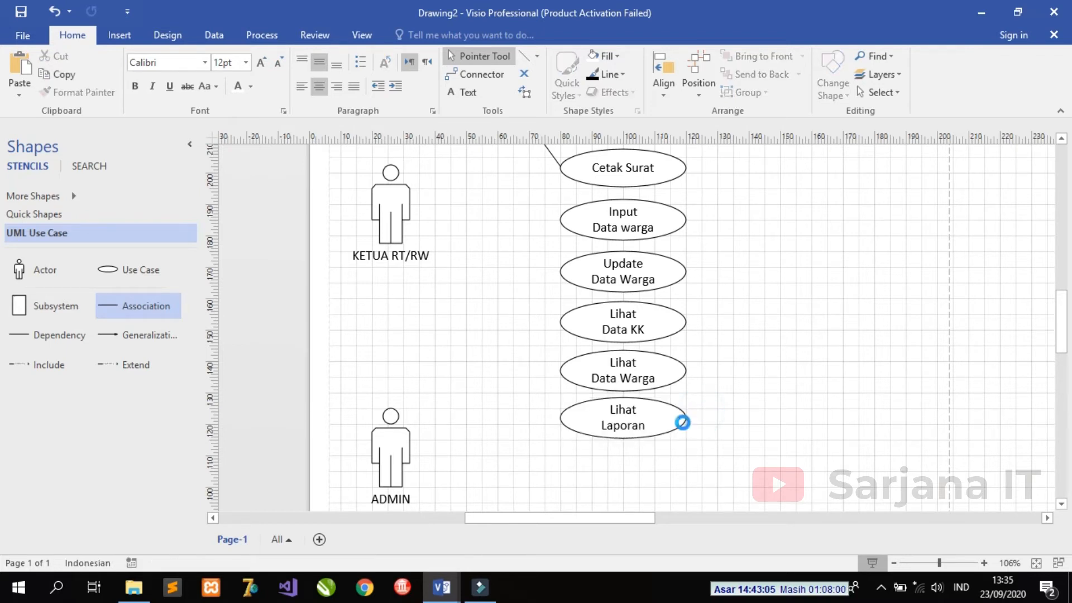
# Paste a use case aligned below Lihat Laporan and label it Cetak Laporan on two lines
pyautogui.hotkey('ctrl', 'z')
pyautogui.moveTo(815, 413); pyautogui.dragTo(631, 471)
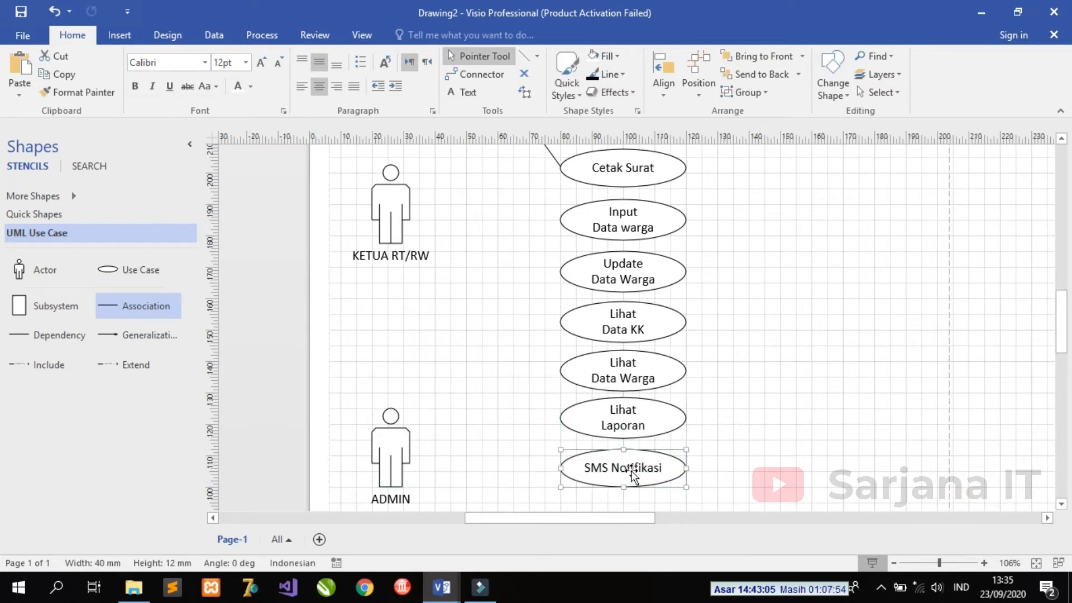
pyautogui.doubleClick(632, 472)
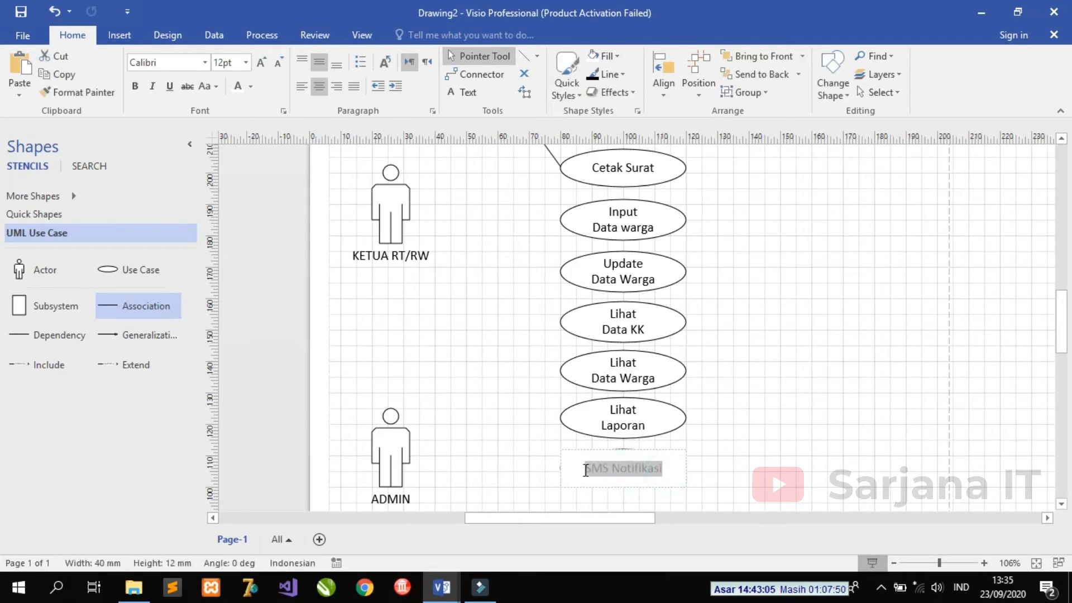
pyautogui.write('qetak ')
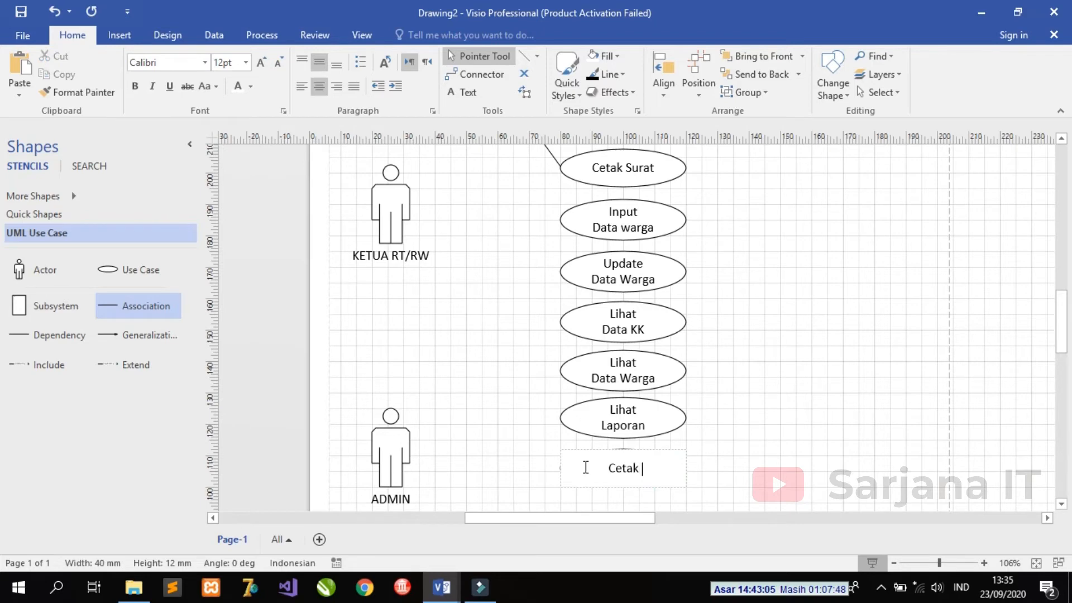
pyautogui.write('Laporan')
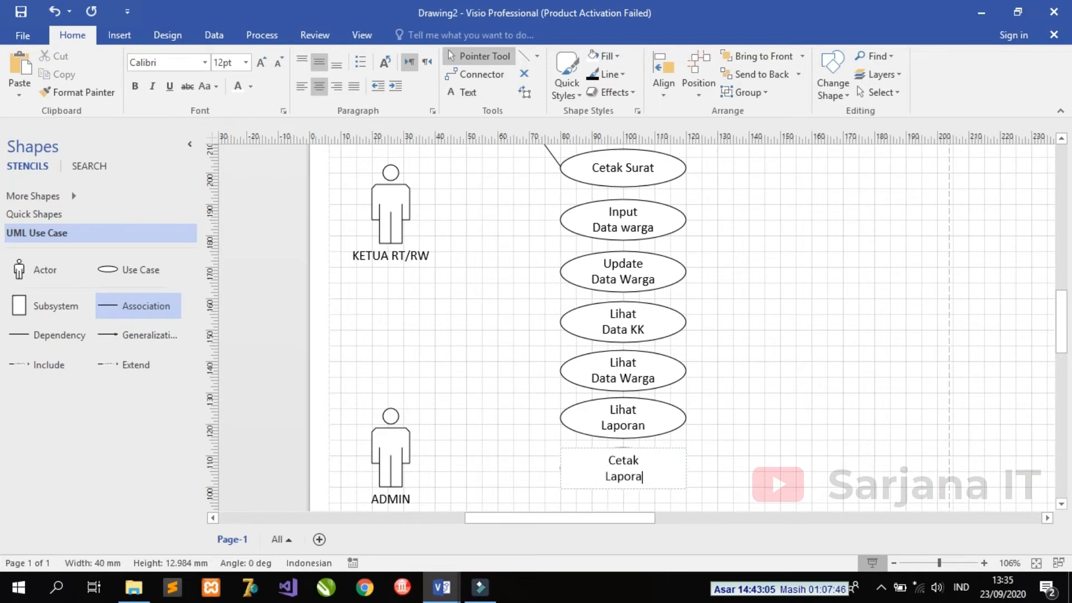
pyautogui.click(723, 466)
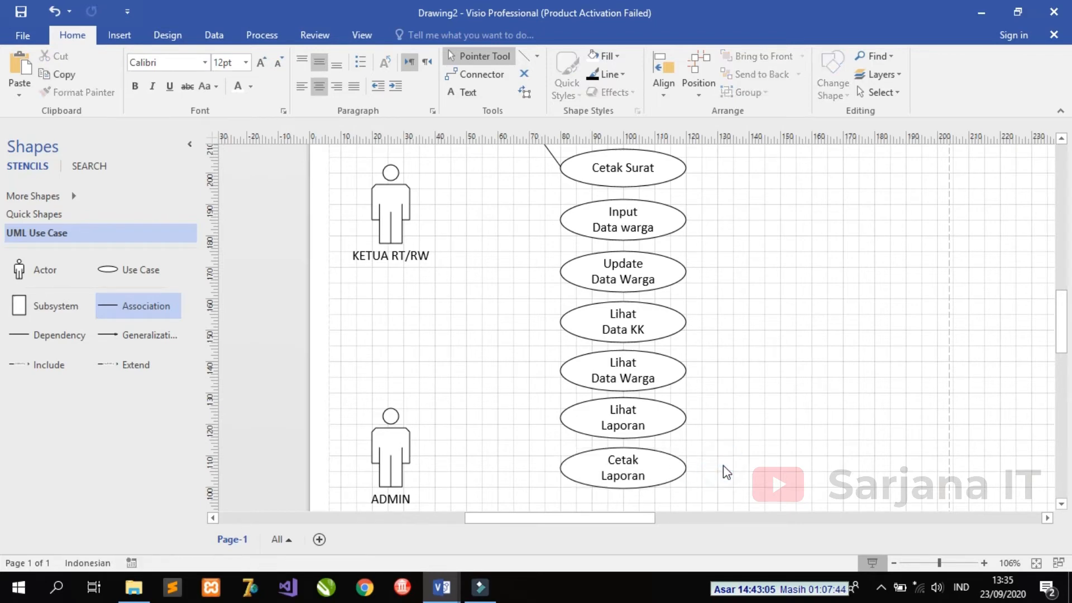
# Paste a use case aligned below Cetak Laporan and label it Input KK on a single line
pyautogui.hotkey('ctrl', 'v')
pyautogui.moveTo(1061, 335); pyautogui.dragTo(1063, 357)
pyautogui.moveTo(850, 342); pyautogui.dragTo(643, 403)
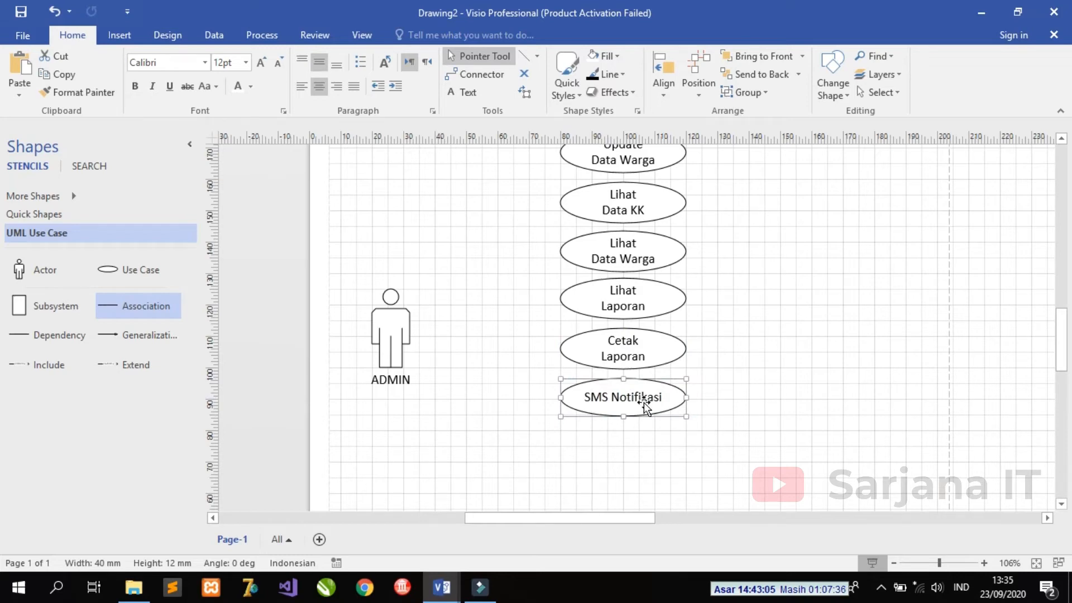
pyautogui.moveTo(1064, 349)
pyautogui.mouseDown()
pyautogui.moveTo(1065, 335)
pyautogui.moveTo(1063, 356)
pyautogui.mouseUp()
pyautogui.doubleClick(650, 366)
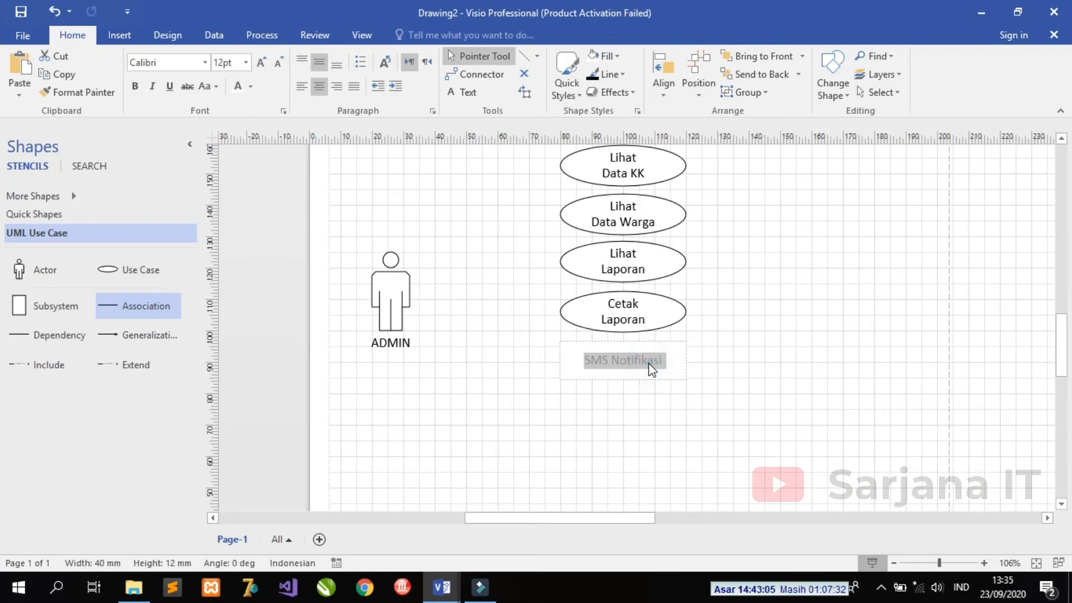
pyautogui.write('Input')
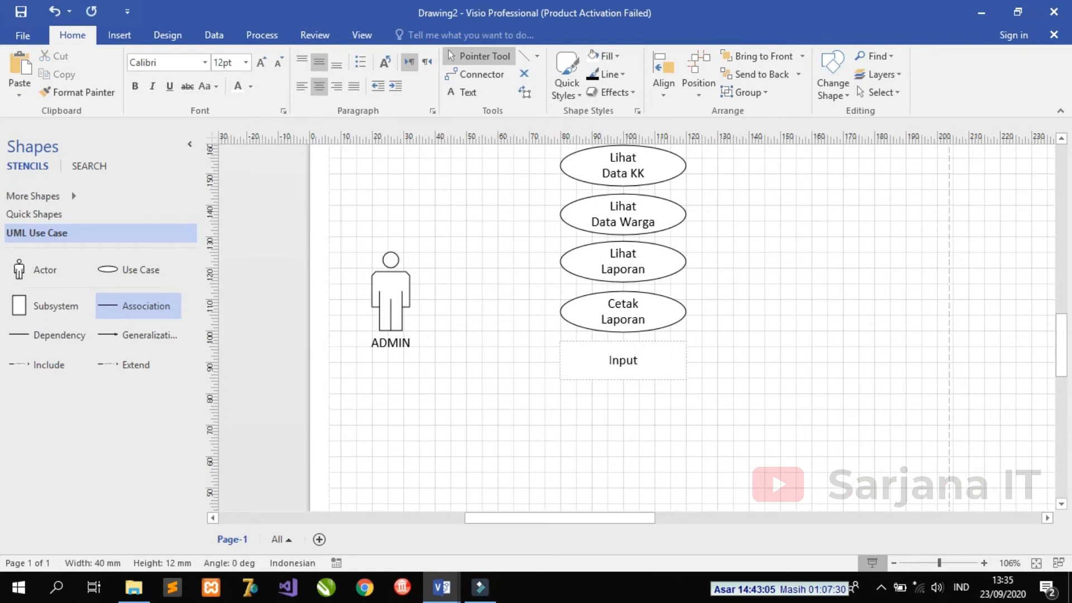
pyautogui.press('Return')
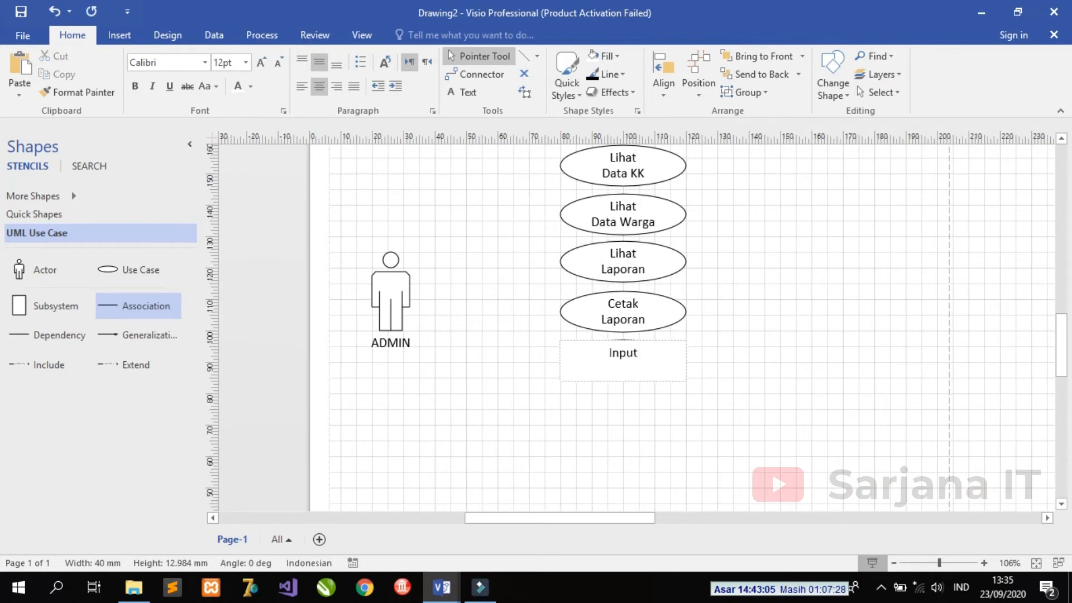
pyautogui.press('BackSpace')
pyautogui.write('KK')
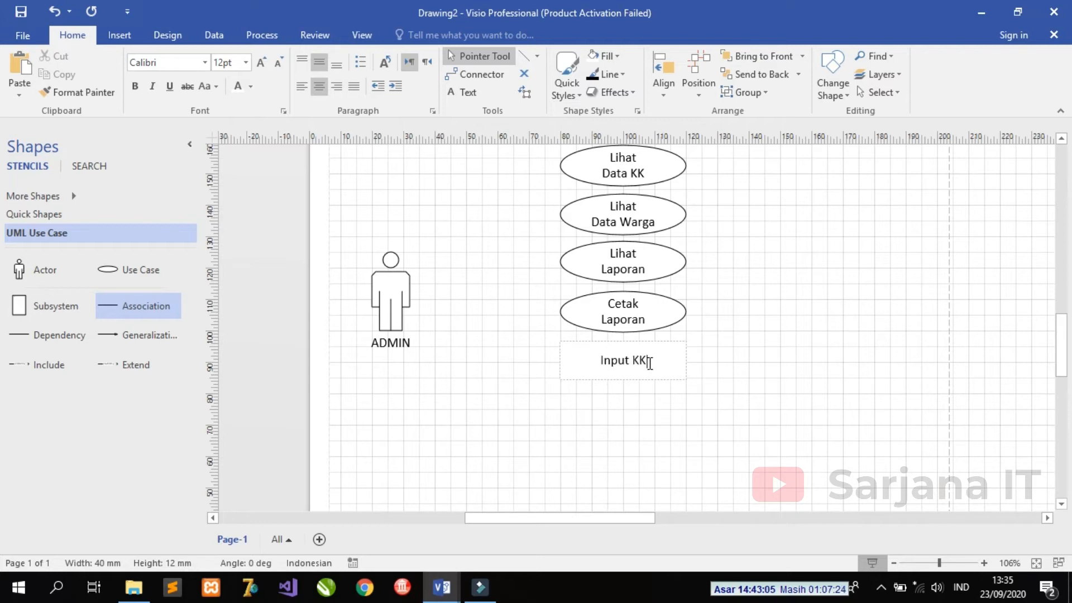
pyautogui.click(701, 362)
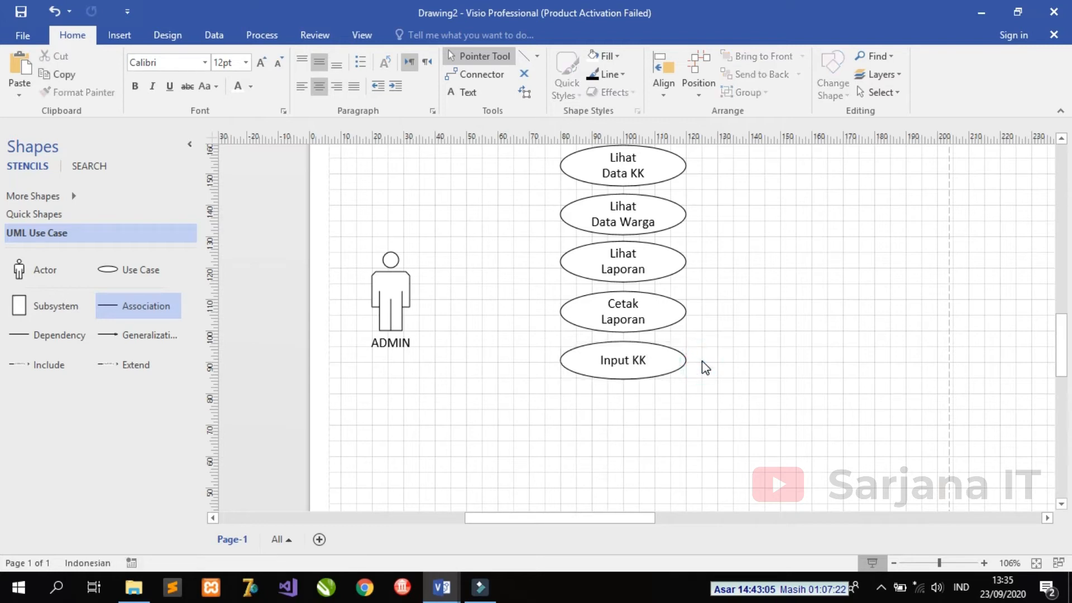
# Paste a use case aligned below Input KK and label it Update KK
pyautogui.hotkey('ctrl', 'v')
pyautogui.moveTo(672, 335); pyautogui.dragTo(642, 402)
pyautogui.doubleClick(630, 405)
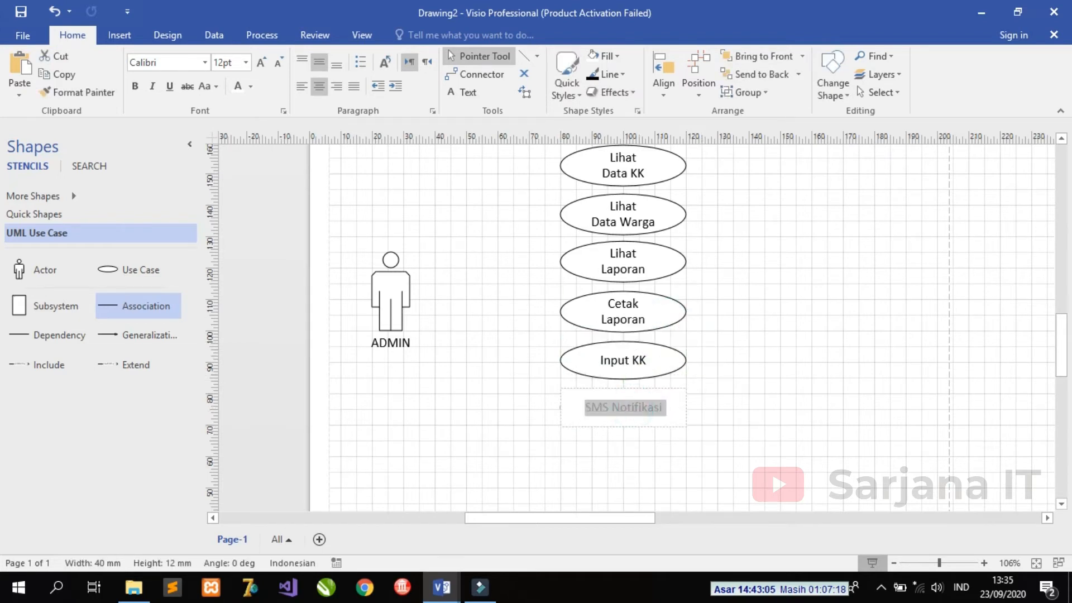
pyautogui.write('Update KK')
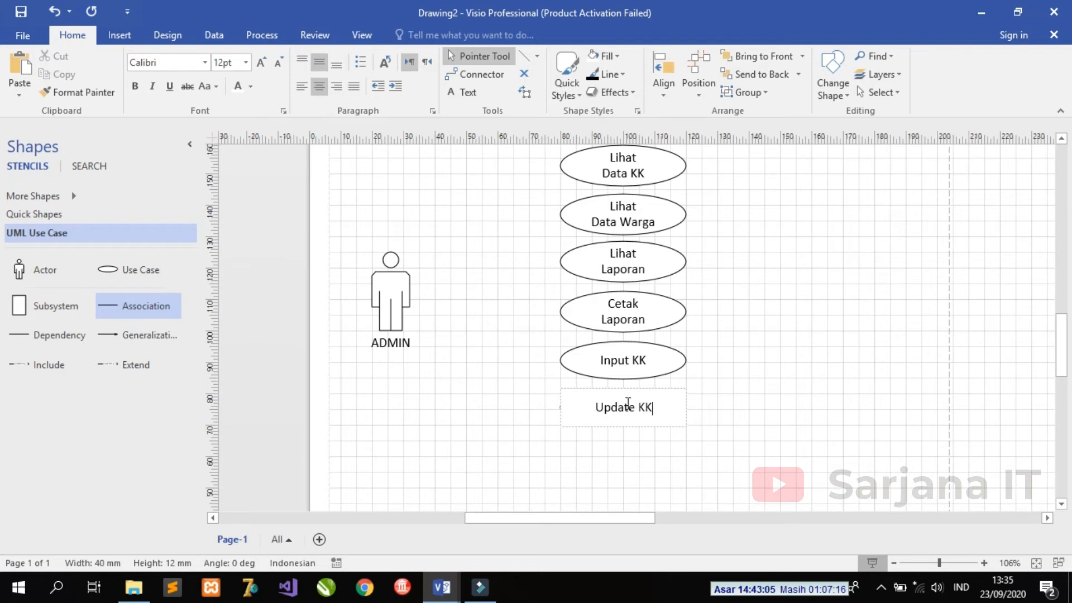
pyautogui.click(630, 468)
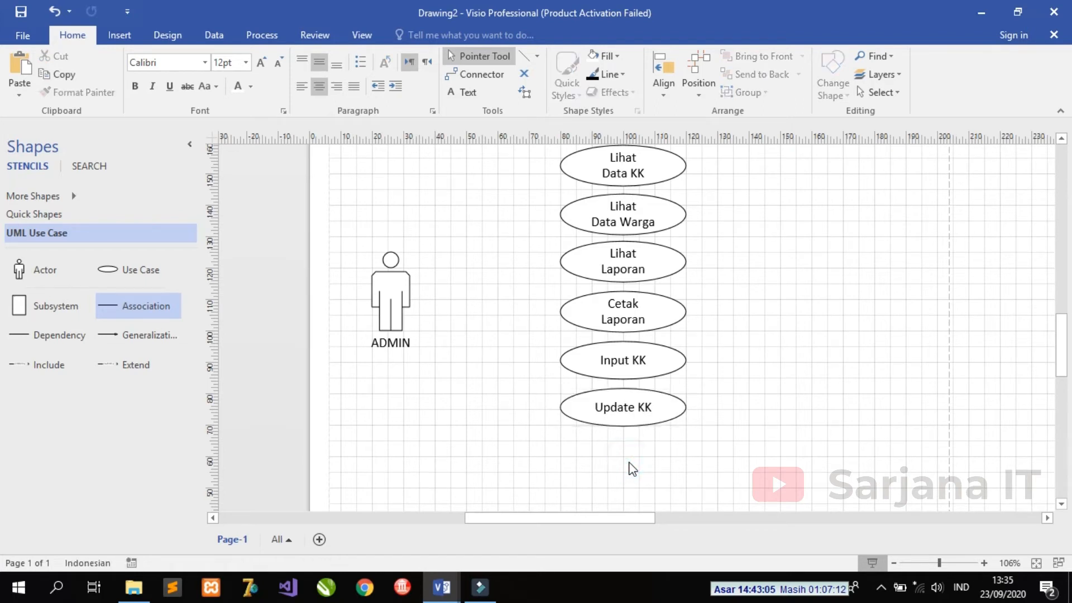
# Paste a use case aligned below Update KK and label it Kelola Akses User, with User on the second line
pyautogui.hotkey('ctrl', 'v')
pyautogui.moveTo(662, 327); pyautogui.dragTo(659, 448)
pyautogui.doubleClick(644, 455)
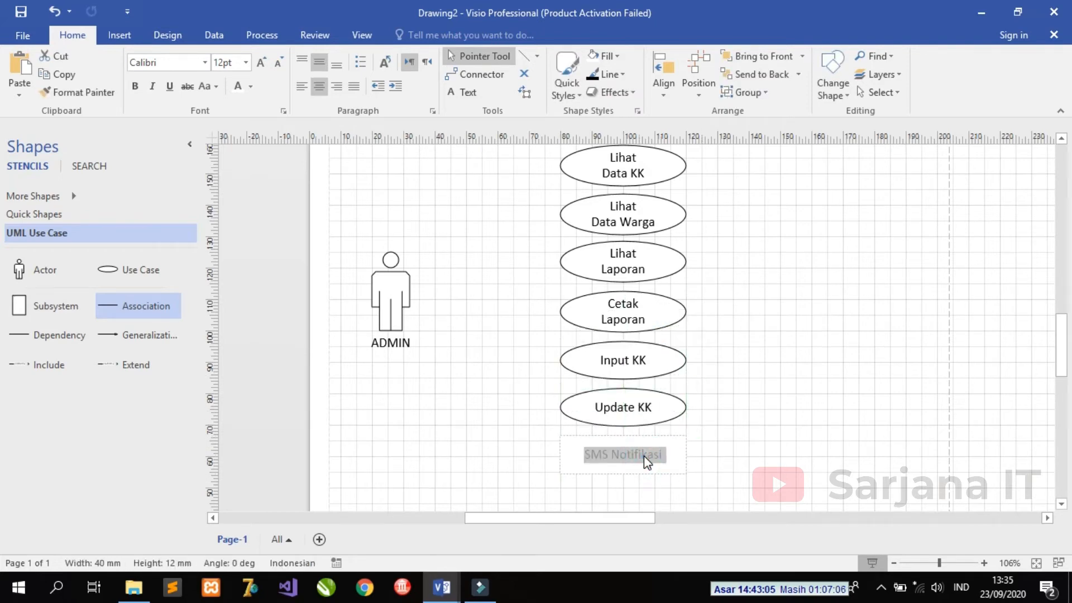
pyautogui.write('Kelola Akses')
pyautogui.press('Return')
pyautogui.write('User')
pyautogui.click(771, 445)
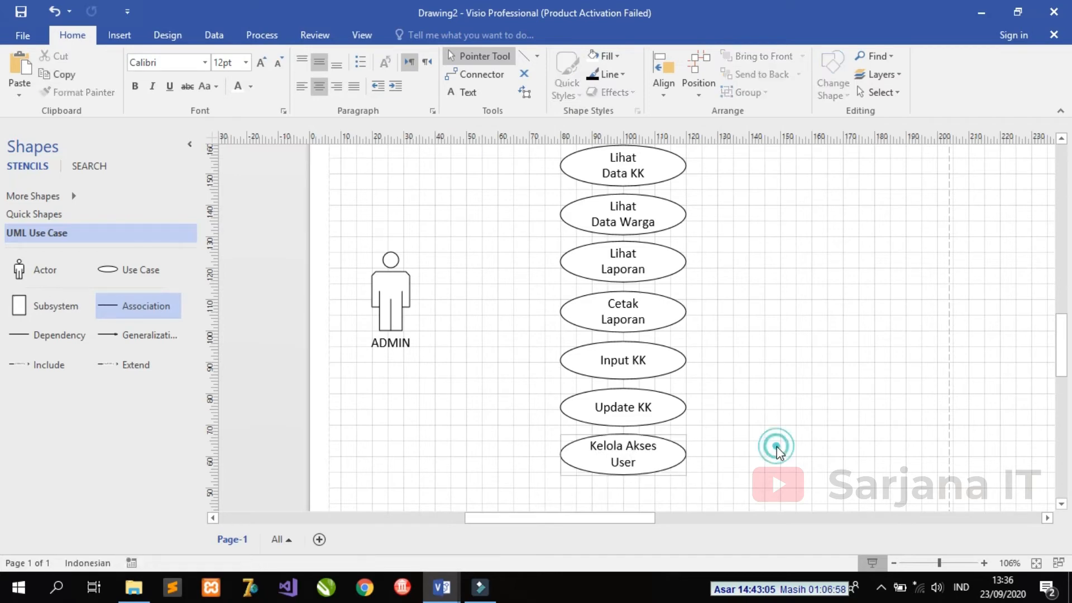
# Paste a use case aligned below Kelola Akses User and label it Manajemen Surat on two lines
pyautogui.moveTo(1060, 352); pyautogui.dragTo(1054, 366)
pyautogui.hotkey('ctrl', 'z')
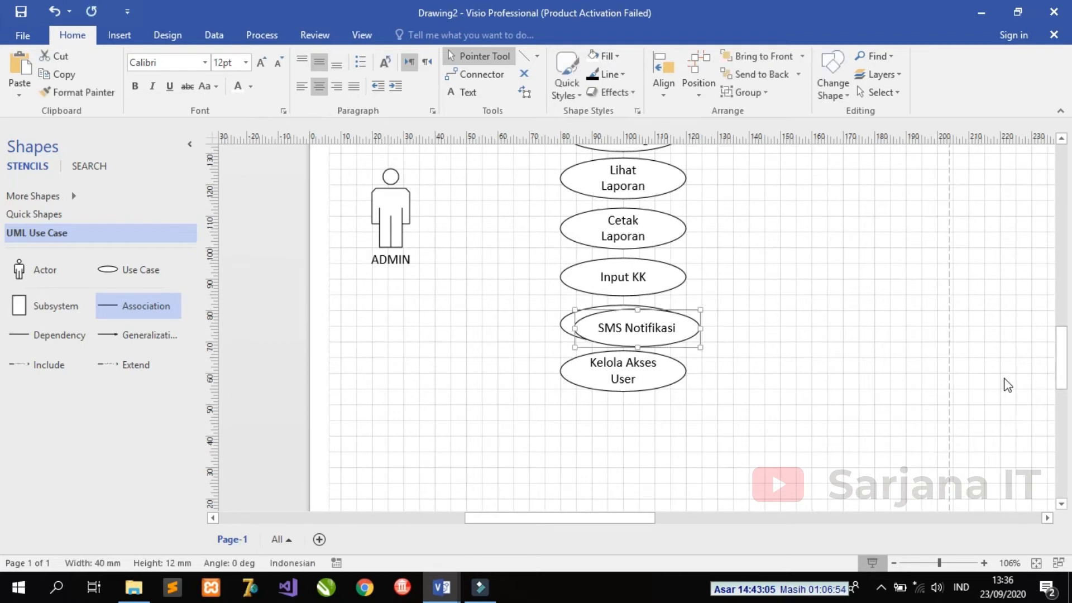
pyautogui.moveTo(674, 330); pyautogui.dragTo(651, 417)
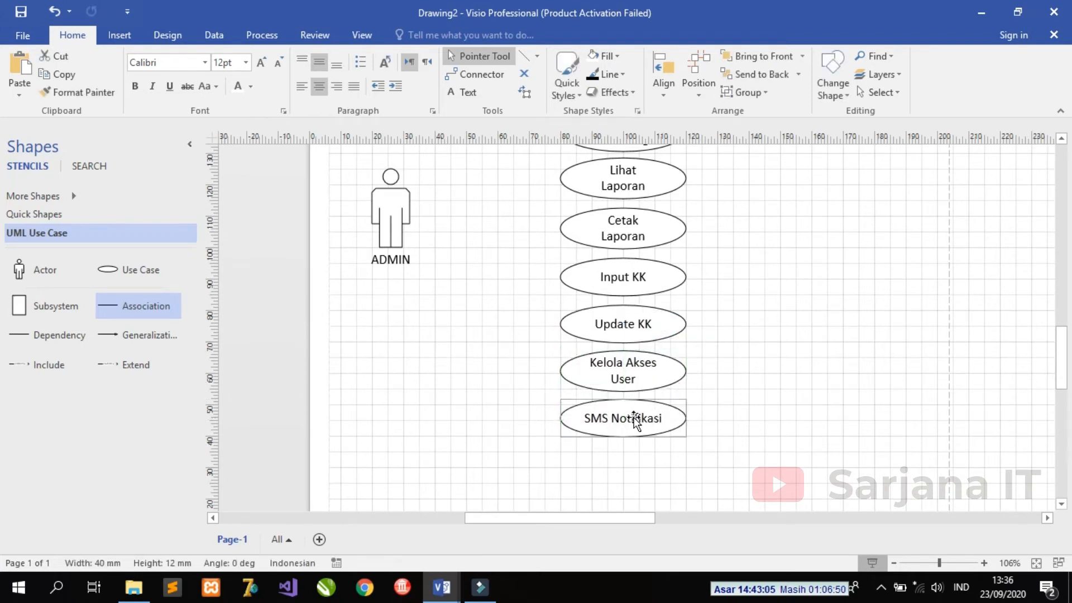
pyautogui.doubleClick(636, 419)
pyautogui.write('Manajemen')
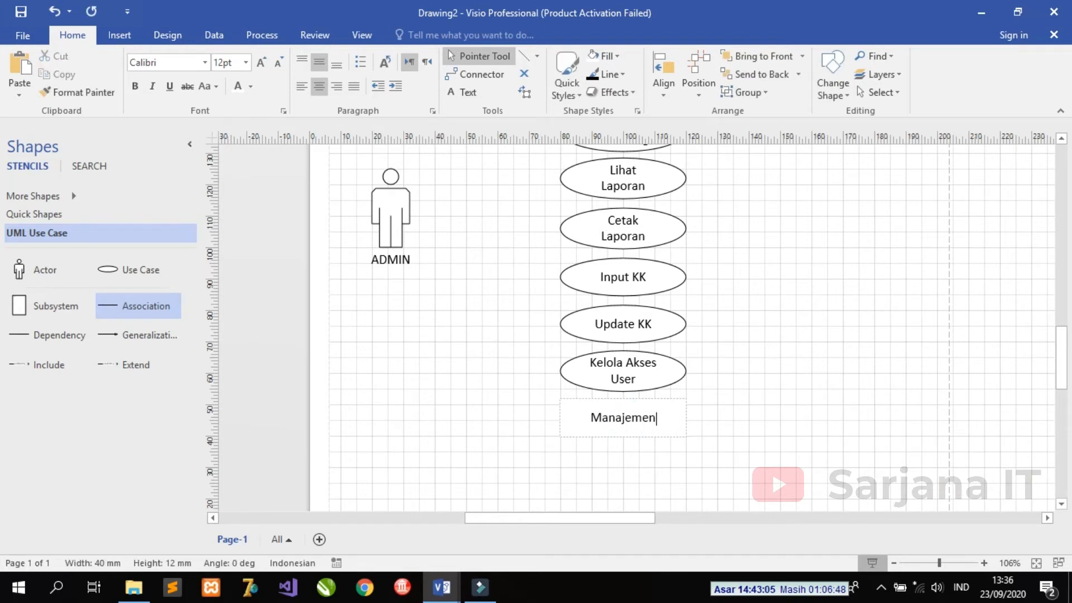
pyautogui.press('Return')
pyautogui.write('Surat')
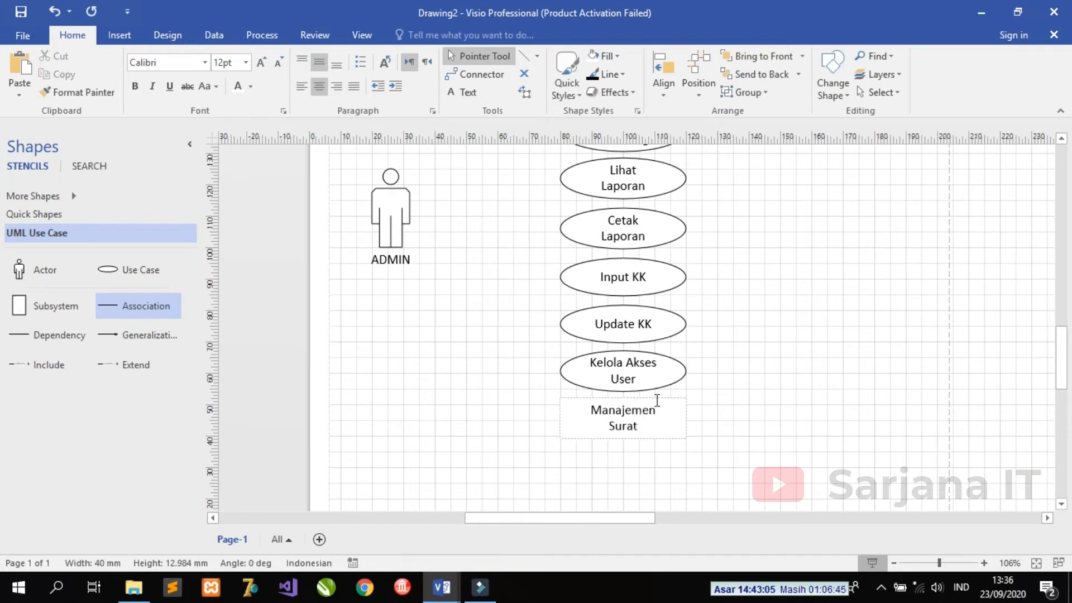
pyautogui.click(787, 356)
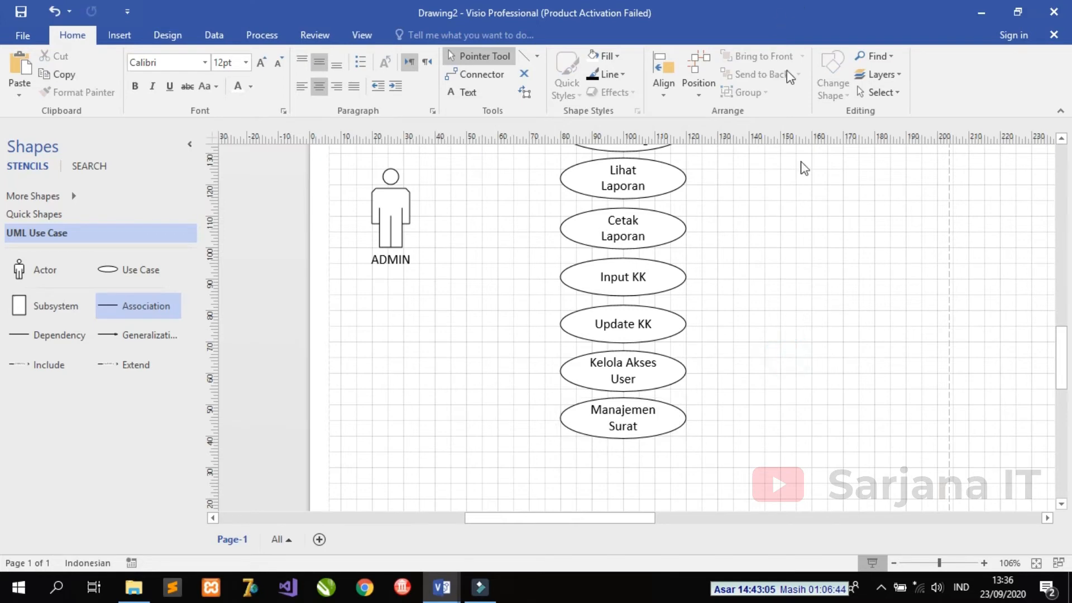
# Draw lines connecting the SMS Notifikasi and Melakukan Pengajuan Surat use cases to the KETUA RT/RW actor
pyautogui.moveTo(1059, 353); pyautogui.dragTo(1066, 288)
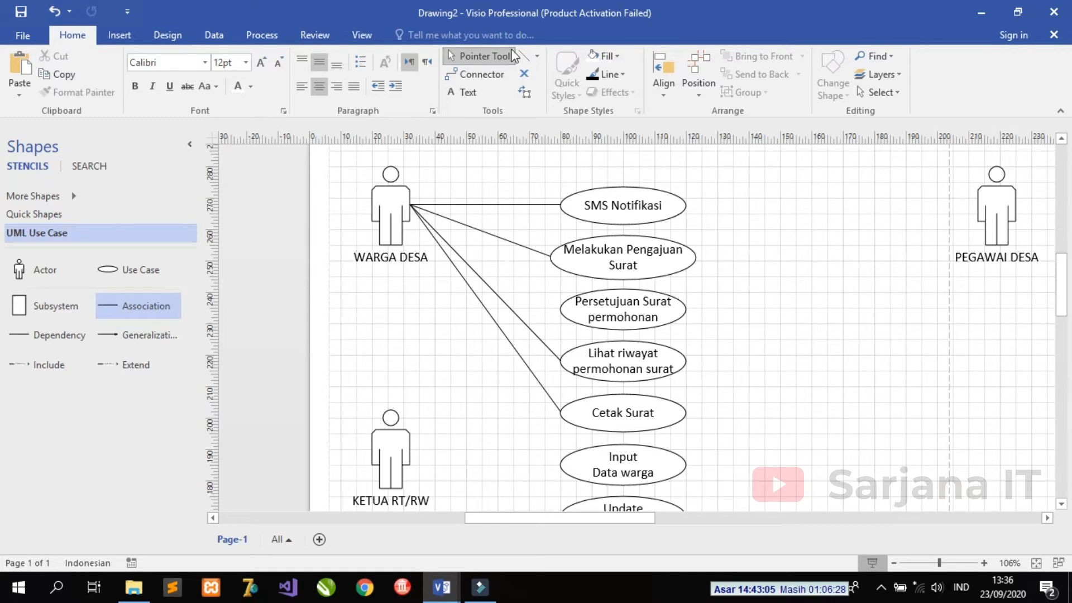
pyautogui.click(525, 56)
pyautogui.moveTo(411, 451); pyautogui.dragTo(560, 205)
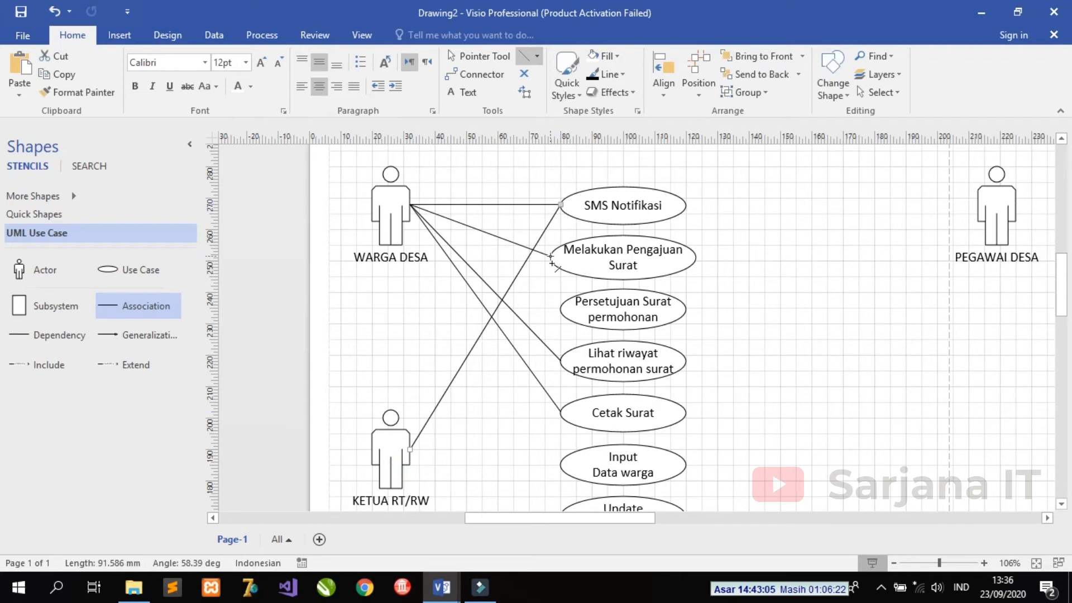
pyautogui.hotkey('ctrl', 'z')
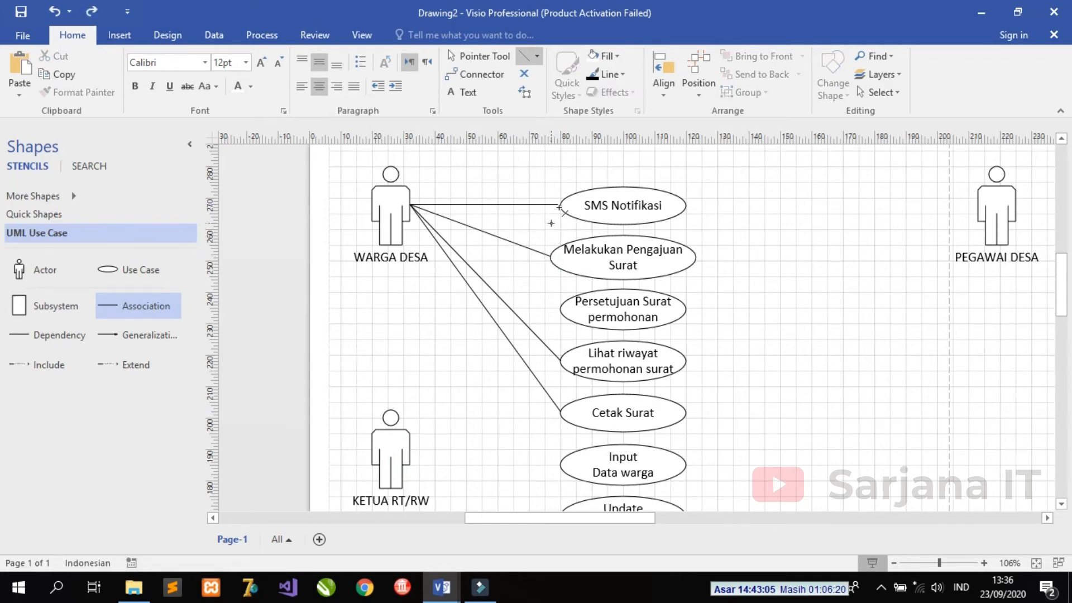
pyautogui.moveTo(561, 205)
pyautogui.mouseDown()
pyautogui.moveTo(491, 359)
pyautogui.moveTo(410, 450)
pyautogui.mouseUp()
pyautogui.moveTo(553, 257); pyautogui.dragTo(417, 446)
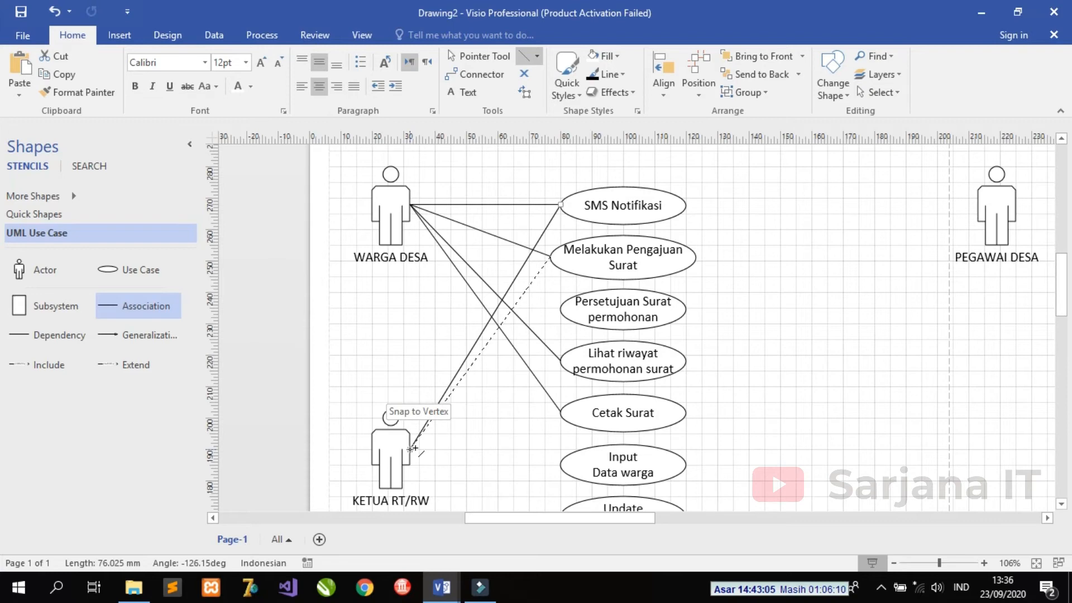
pyautogui.moveTo(414, 447); pyautogui.dragTo(415, 447)
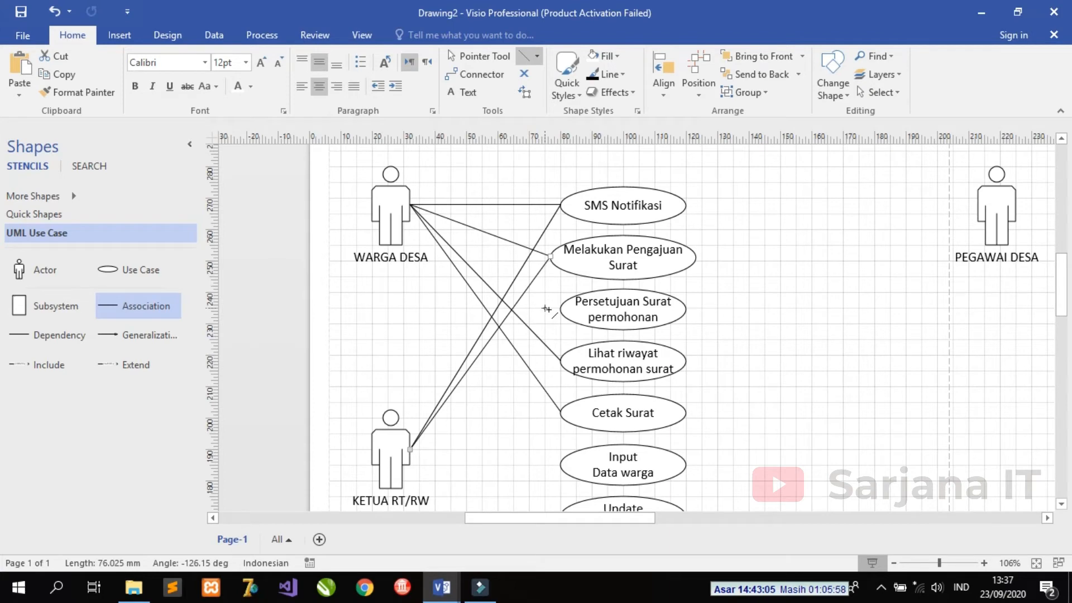
# Draw lines from Persetujuan Surat permohonan, Lihat riwayat permohonan surat and Cetak Surat to the KETUA RT/RW actor
pyautogui.moveTo(562, 314); pyautogui.dragTo(410, 450)
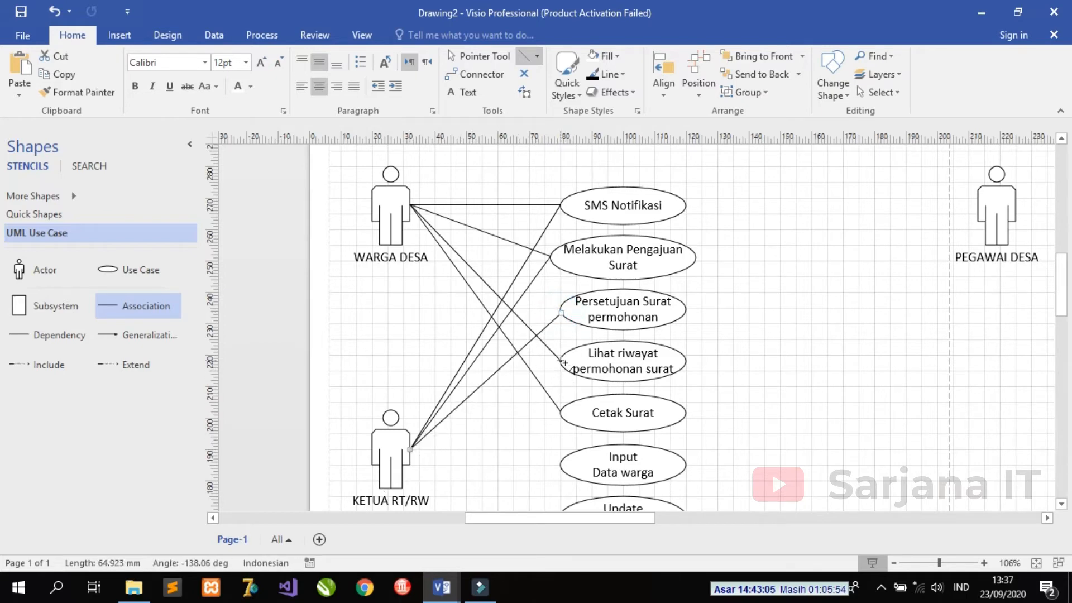
pyautogui.moveTo(562, 361); pyautogui.dragTo(413, 452)
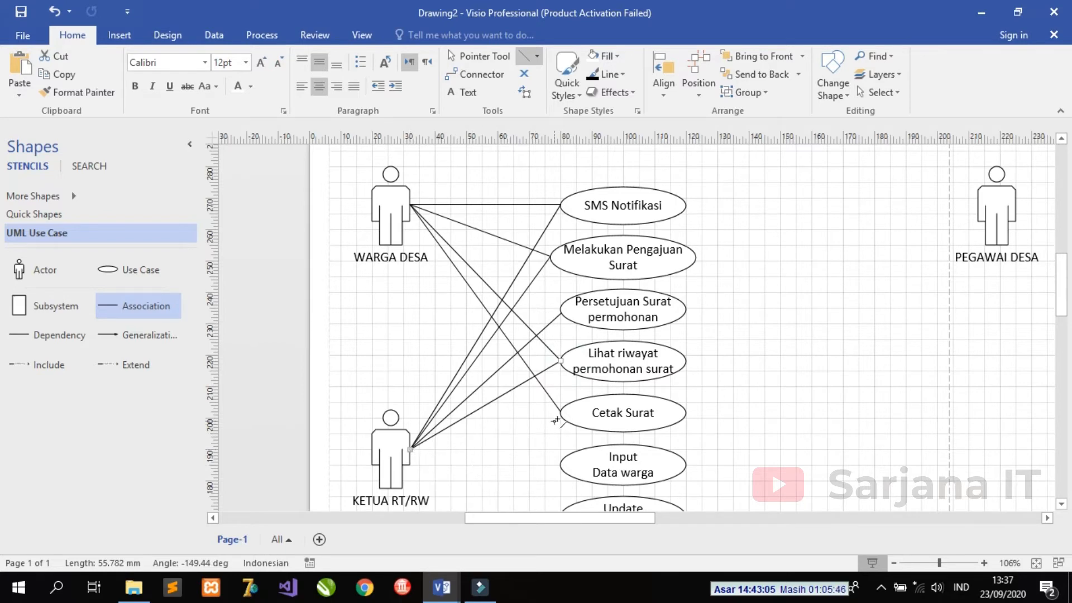
pyautogui.moveTo(560, 414); pyautogui.dragTo(412, 450)
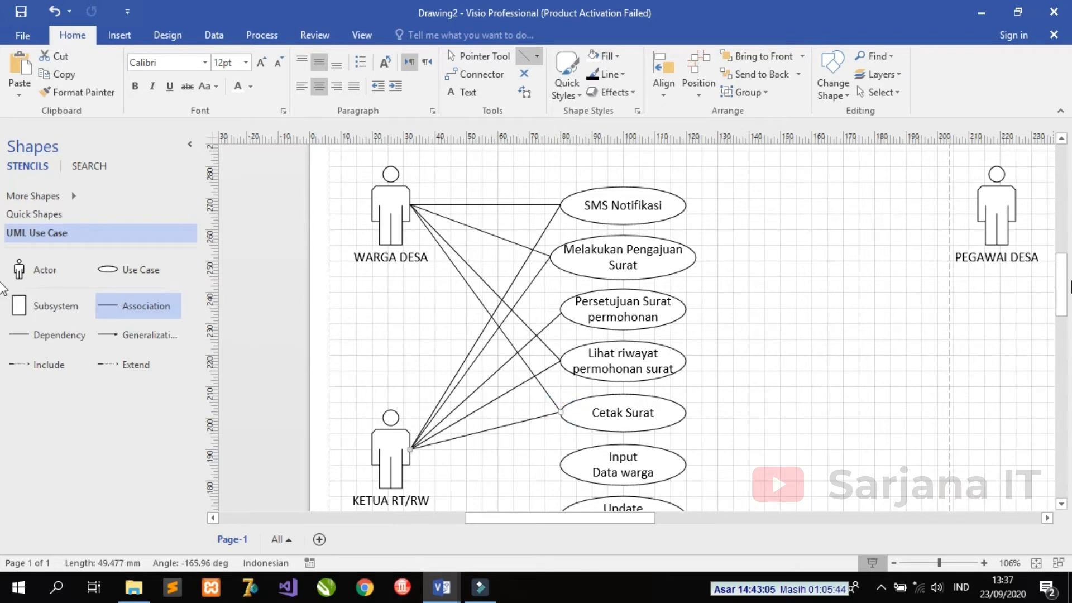
# Connect the Lihat Data KK and Lihat Data Warga use cases to the KETUA RT/RW actor with lines
pyautogui.scroll(-4, 1058, 291)
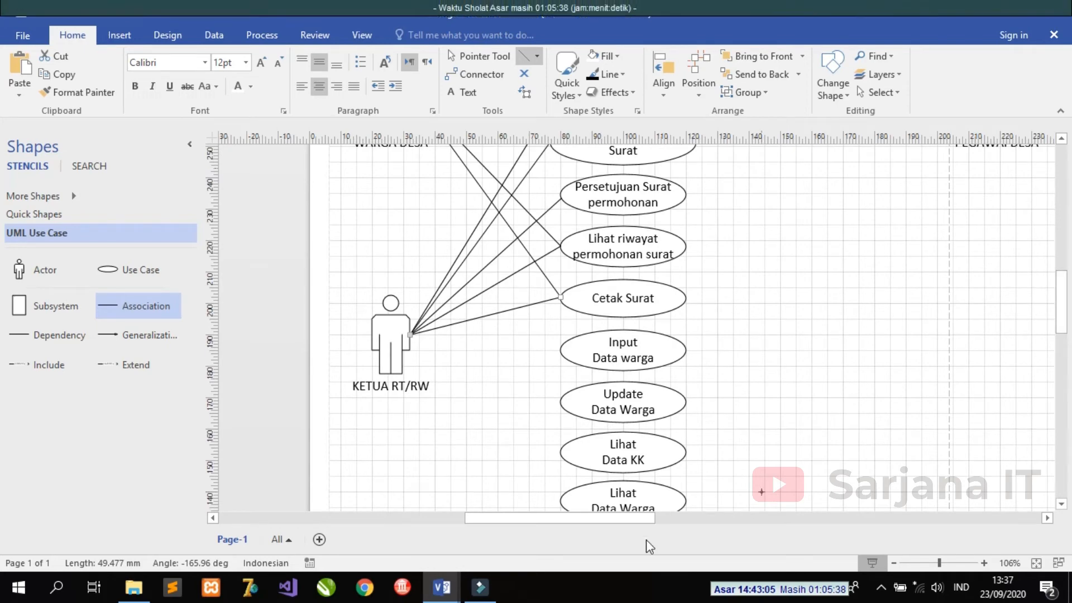
pyautogui.scroll(-1, 835, 378)
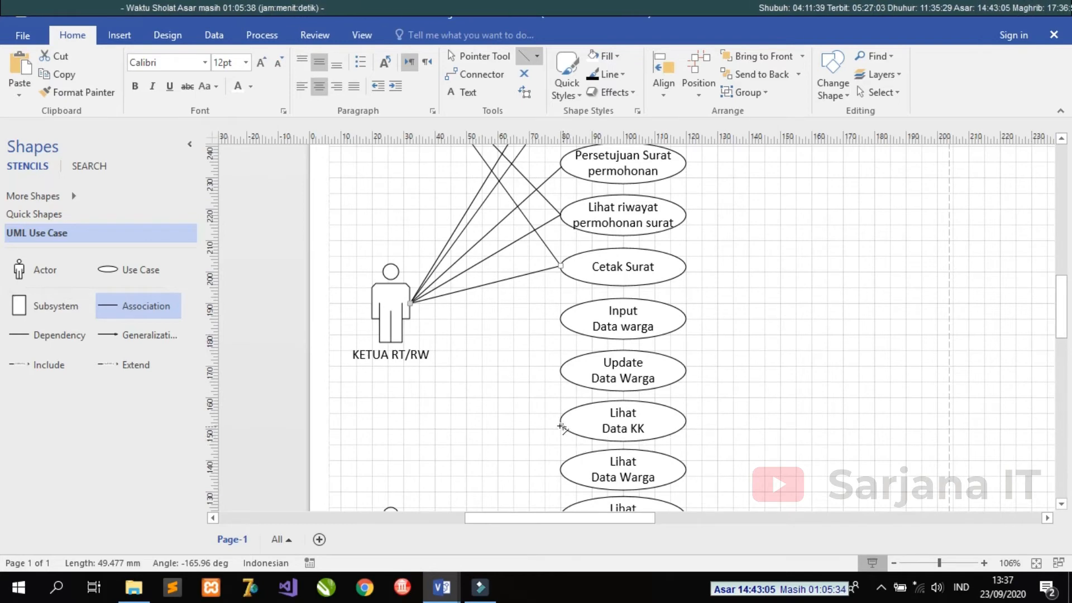
pyautogui.moveTo(559, 418); pyautogui.dragTo(410, 304)
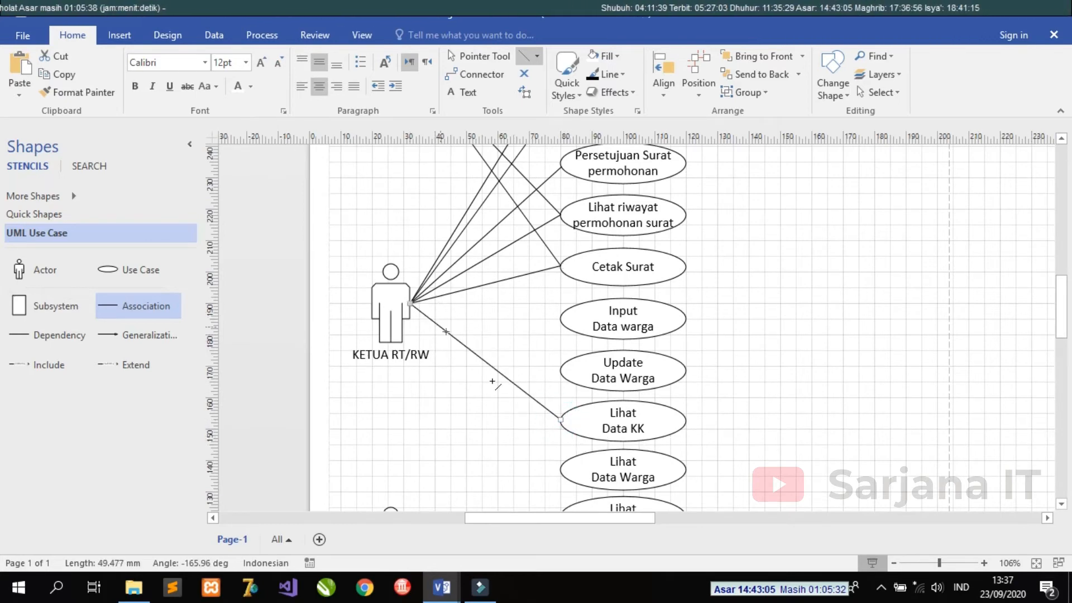
pyautogui.moveTo(561, 468); pyautogui.dragTo(410, 303)
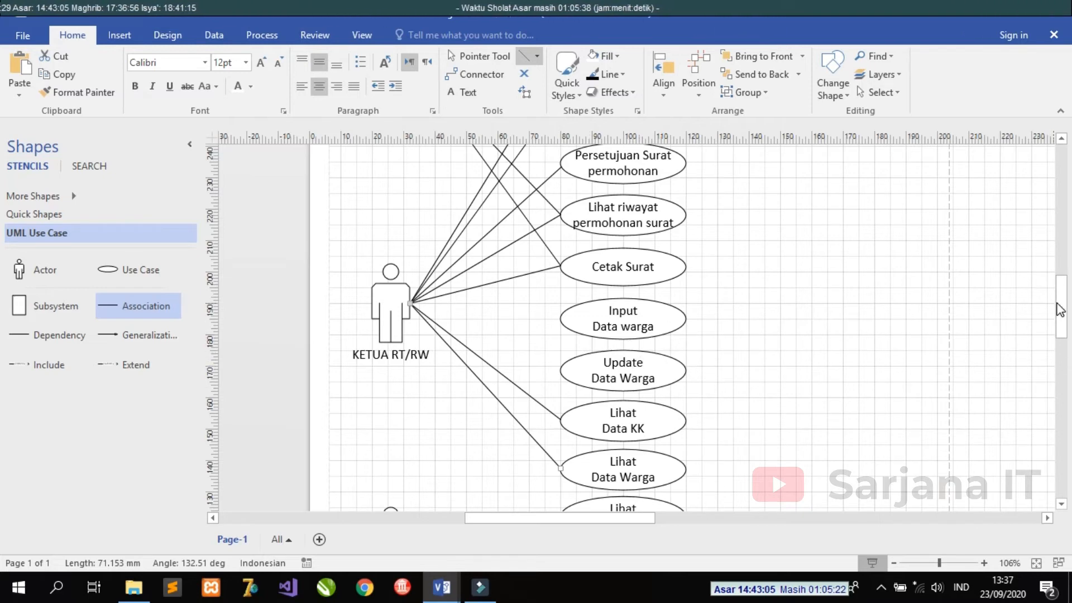
# Draw lines from Lihat Data Warga, Lihat Laporan and Cetak Laporan to the ADMIN actor
pyautogui.moveTo(1062, 307); pyautogui.dragTo(1067, 329)
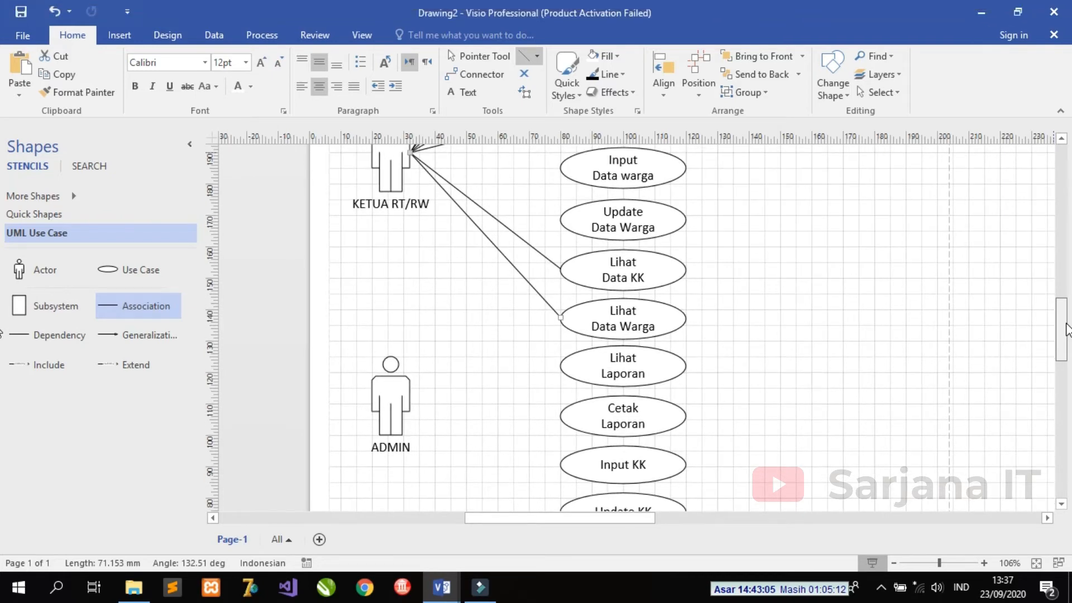
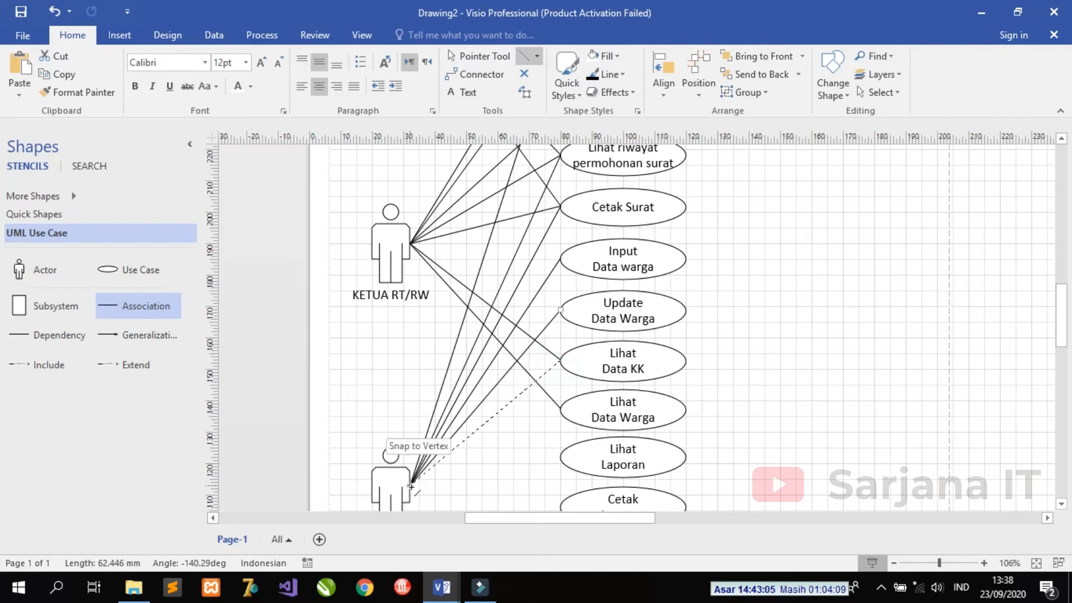
pyautogui.moveTo(560, 410); pyautogui.dragTo(411, 486)
pyautogui.moveTo(1064, 324); pyautogui.dragTo(1068, 353)
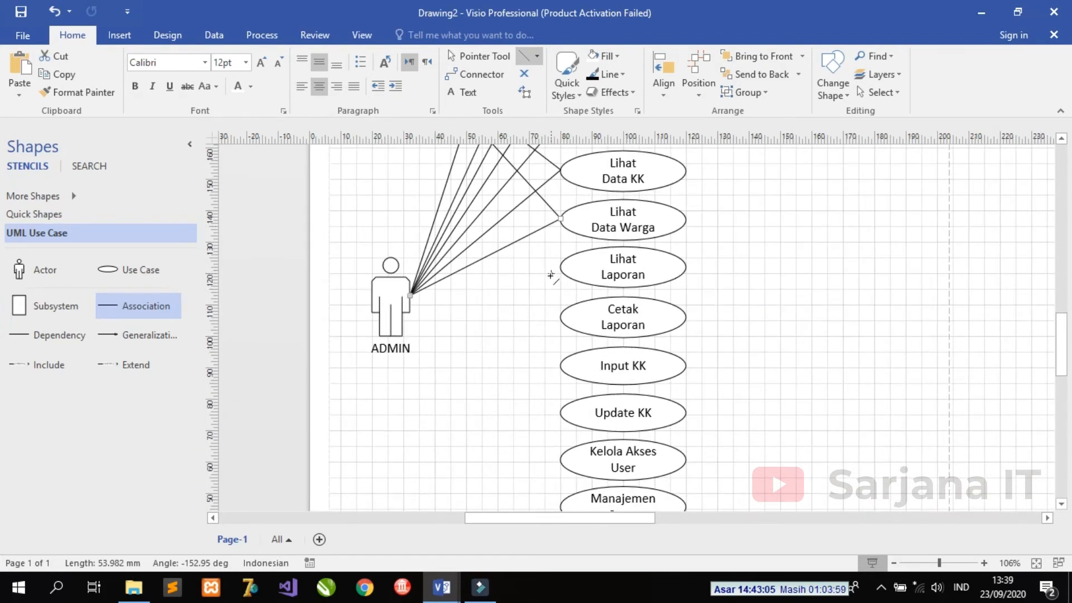
pyautogui.moveTo(559, 267); pyautogui.dragTo(411, 295)
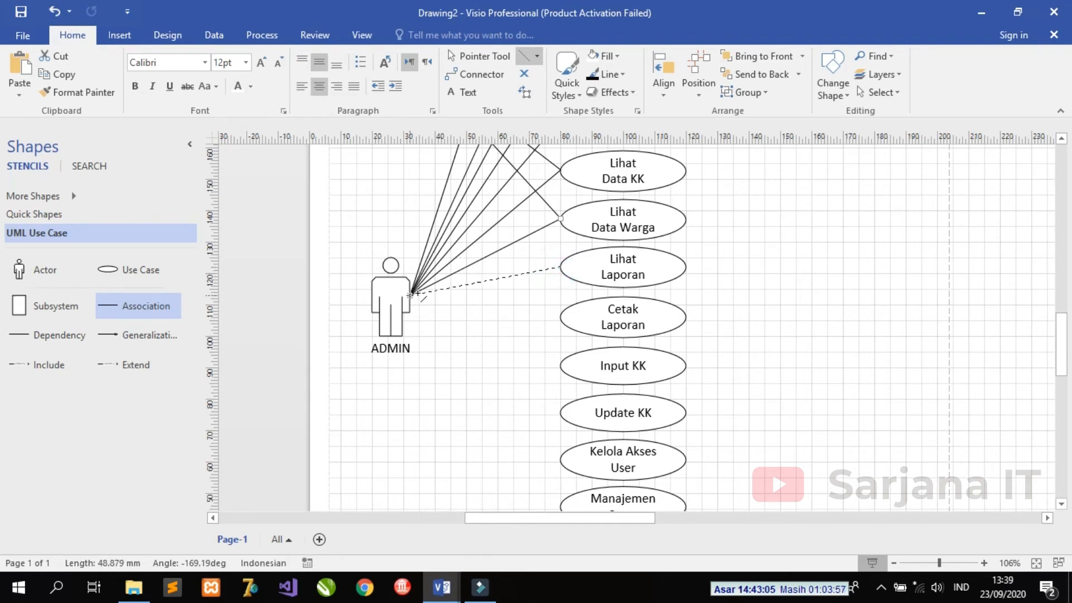
pyautogui.moveTo(560, 318); pyautogui.dragTo(411, 295)
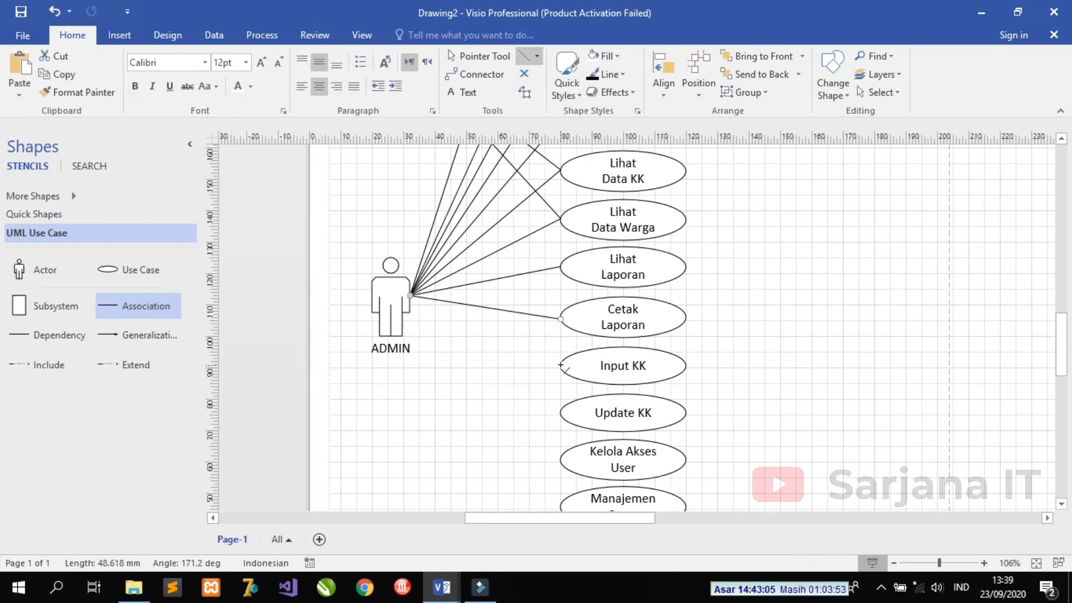
# Connect the Input KK, Update KK, Kelola Akses User and Manajemen Surat use cases to the ADMIN actor with lines
pyautogui.moveTo(561, 366); pyautogui.dragTo(411, 296)
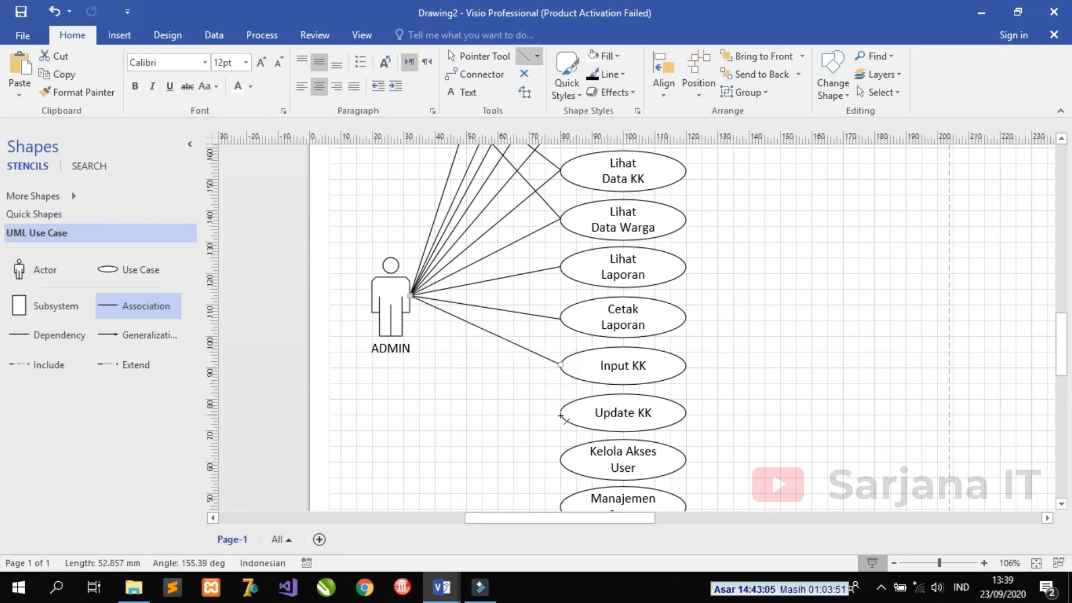
pyautogui.moveTo(561, 416); pyautogui.dragTo(411, 297)
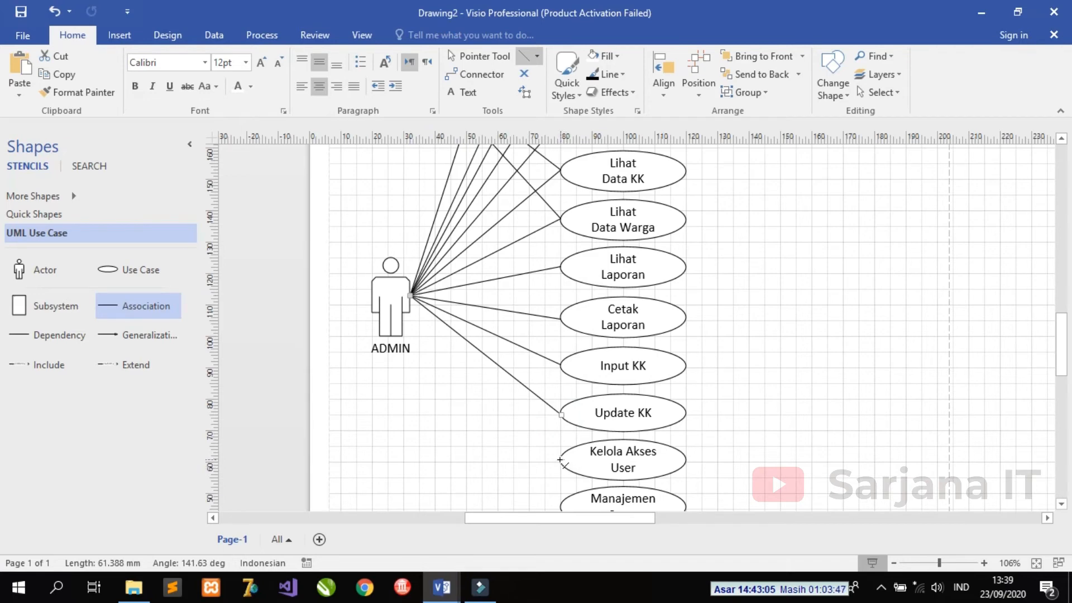
pyautogui.moveTo(560, 459); pyautogui.dragTo(411, 296)
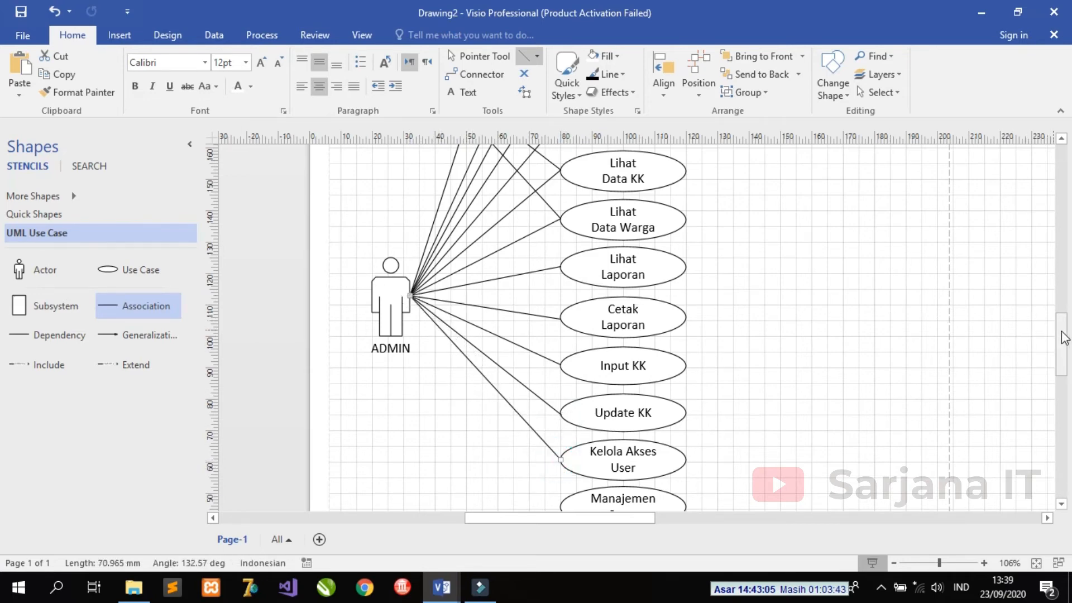
pyautogui.scroll(-3, 1061, 335)
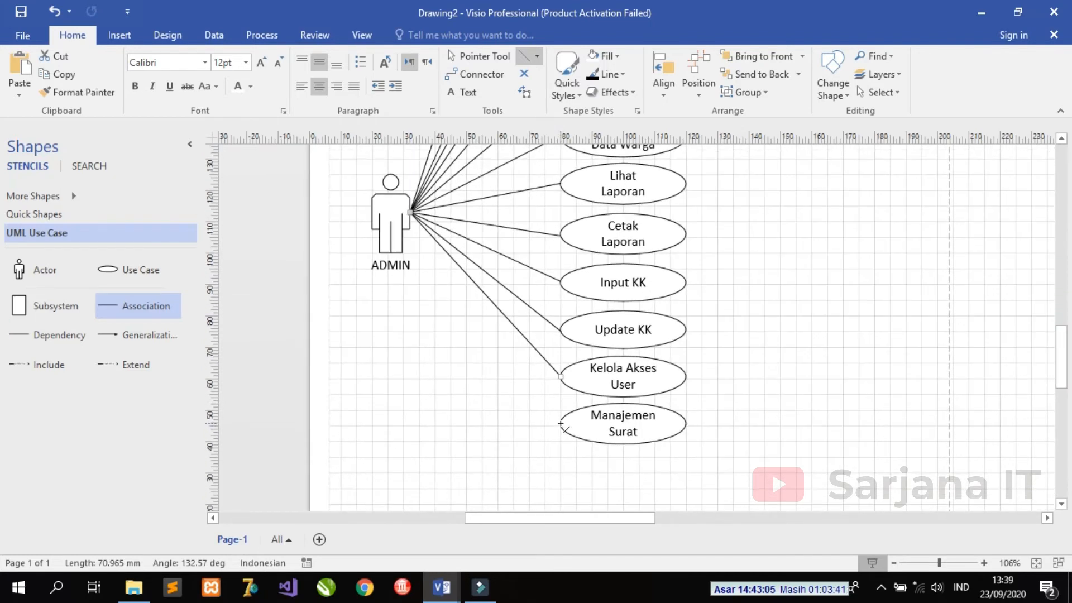
pyautogui.moveTo(561, 425); pyautogui.dragTo(411, 212)
# Draw lines from Melakukan Pengajuan Surat and Lihat riwayat permohonan surat to one shared point just beside the PEGAWAI DESA actor
pyautogui.moveTo(1061, 360)
pyautogui.mouseDown()
pyautogui.moveTo(1063, 257)
pyautogui.moveTo(1065, 289)
pyautogui.mouseUp()
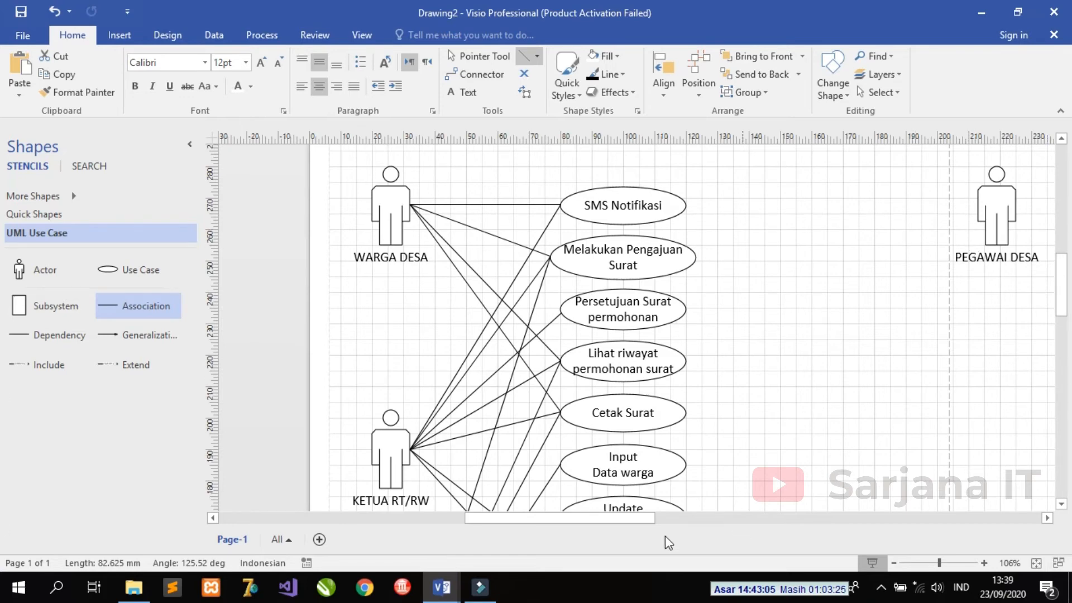
pyautogui.moveTo(617, 520); pyautogui.dragTo(755, 526)
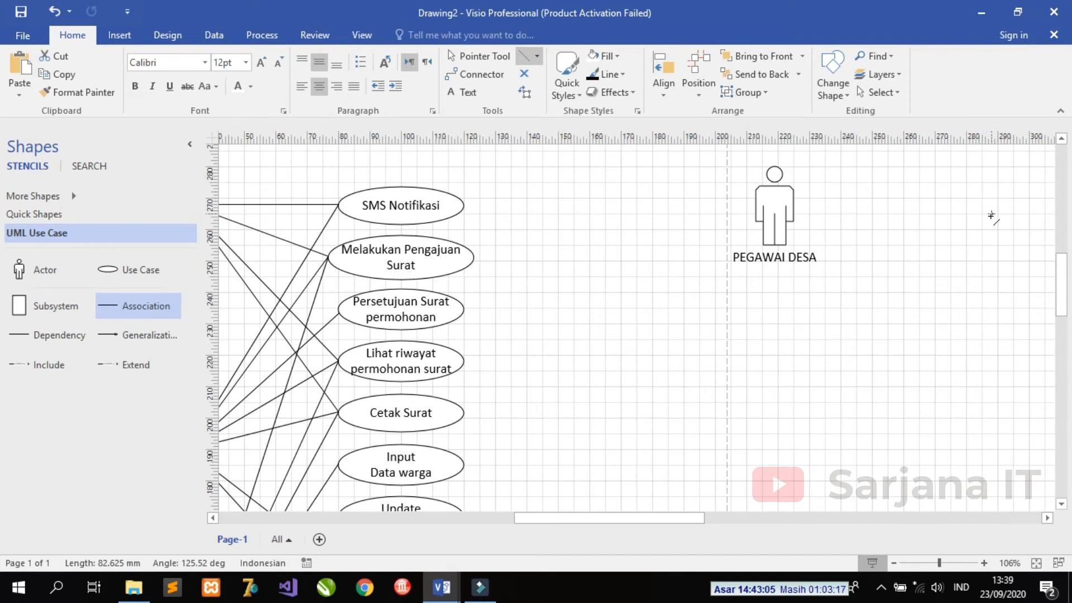
pyautogui.scroll(1, 1064, 294)
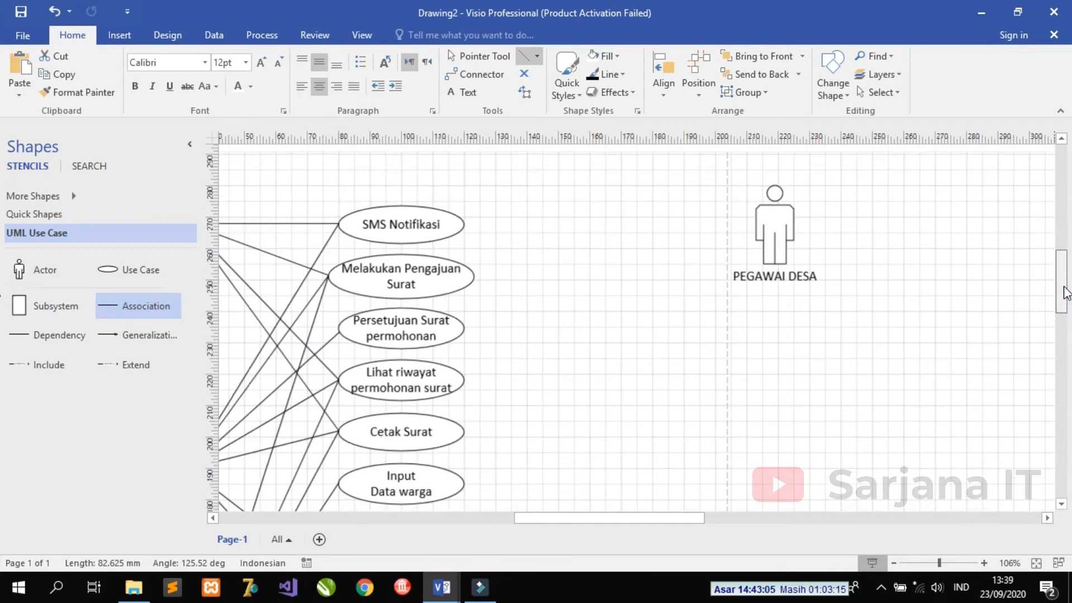
pyautogui.moveTo(1064, 293); pyautogui.dragTo(1065, 290)
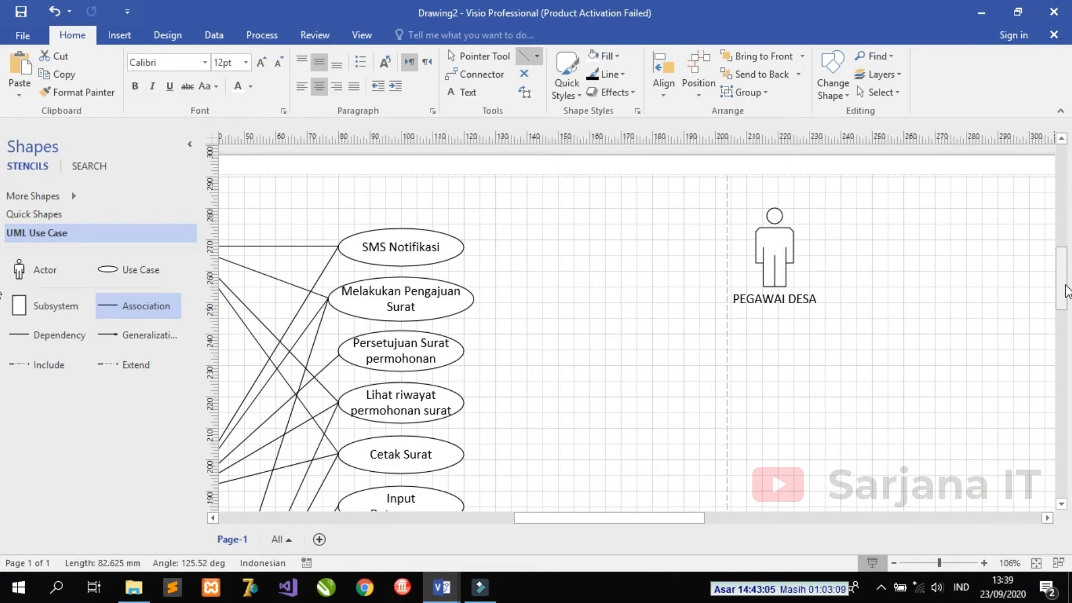
pyautogui.scroll(1, 1066, 291)
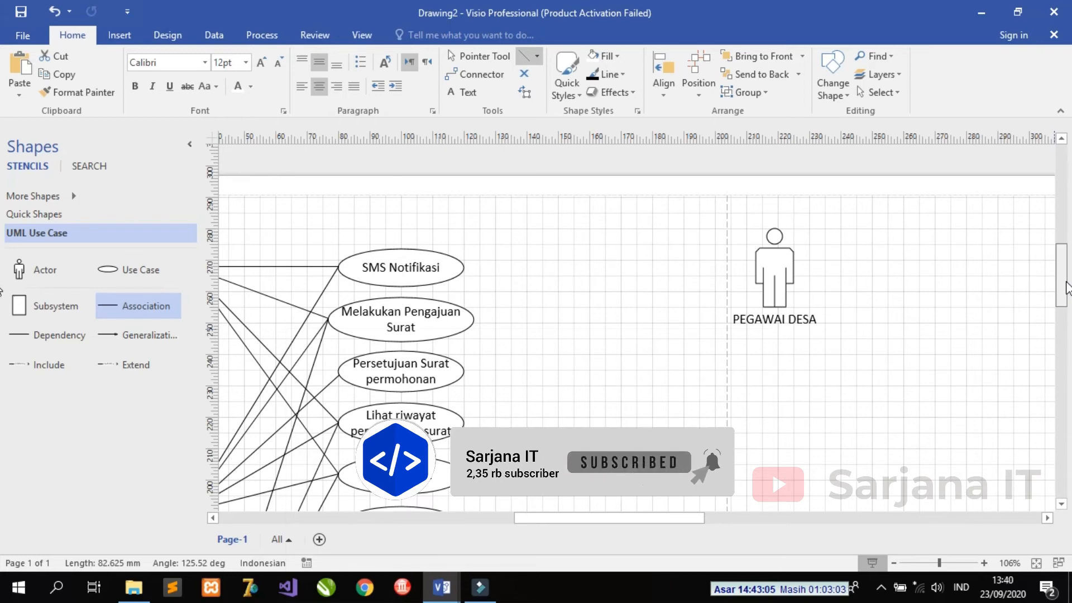
pyautogui.scroll(-1, 1067, 288)
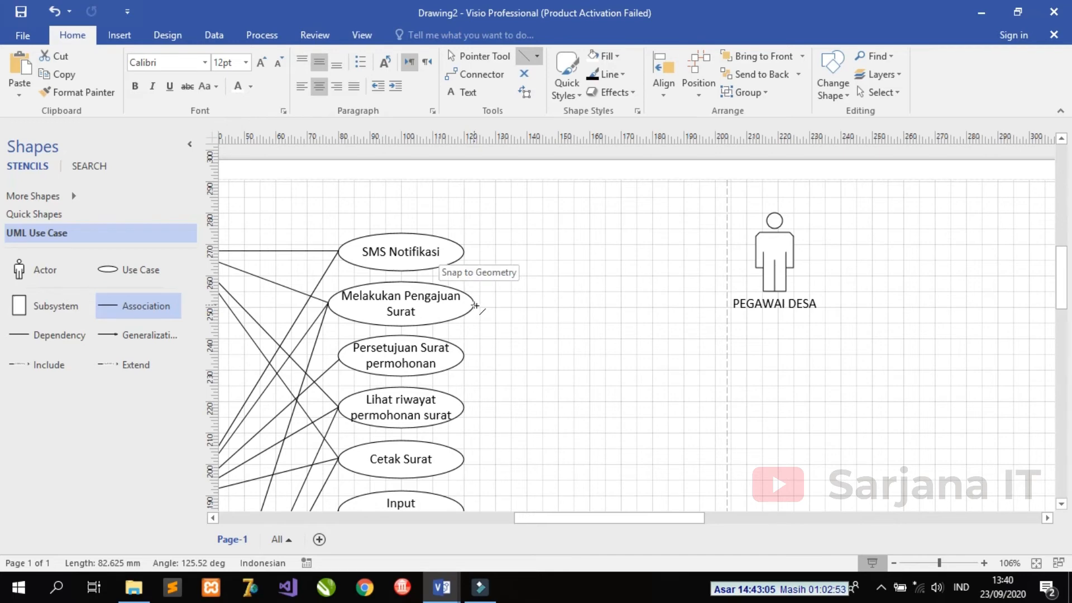
pyautogui.moveTo(475, 306); pyautogui.dragTo(747, 261)
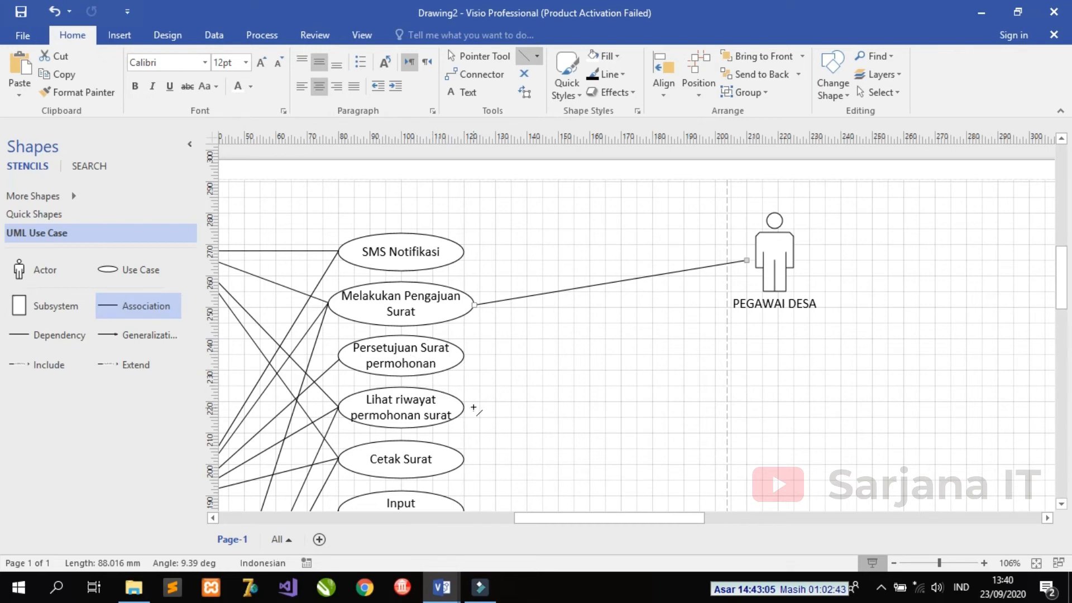
pyautogui.moveTo(463, 406); pyautogui.dragTo(747, 261)
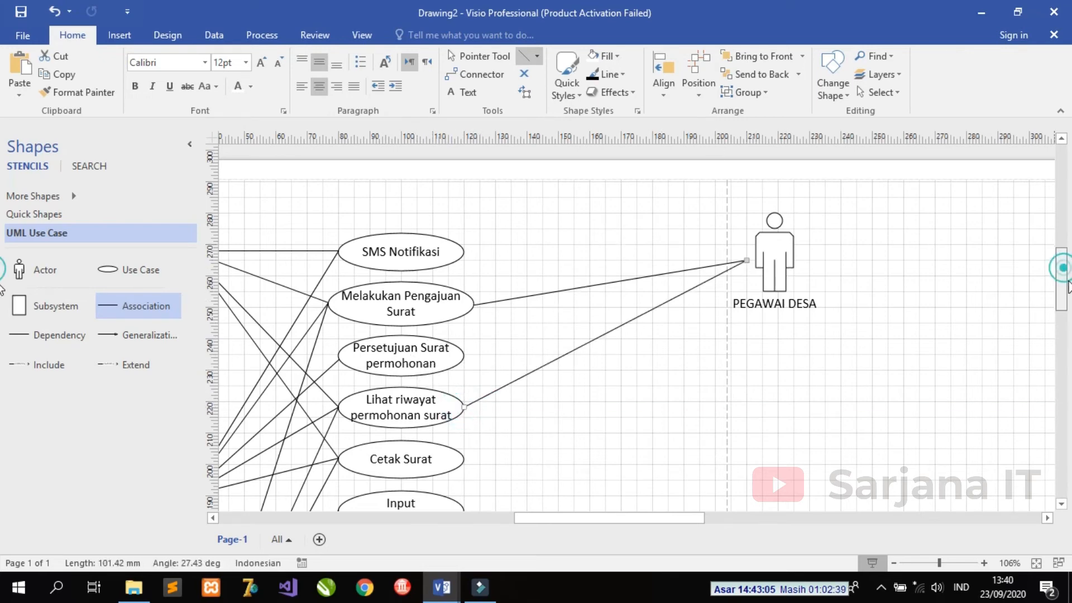
# Draw lines from Cetak Surat, Input Data warga and Update Data Warga to the shared line end beside the PEGAWAI DESA actor
pyautogui.moveTo(1063, 272); pyautogui.dragTo(1067, 295)
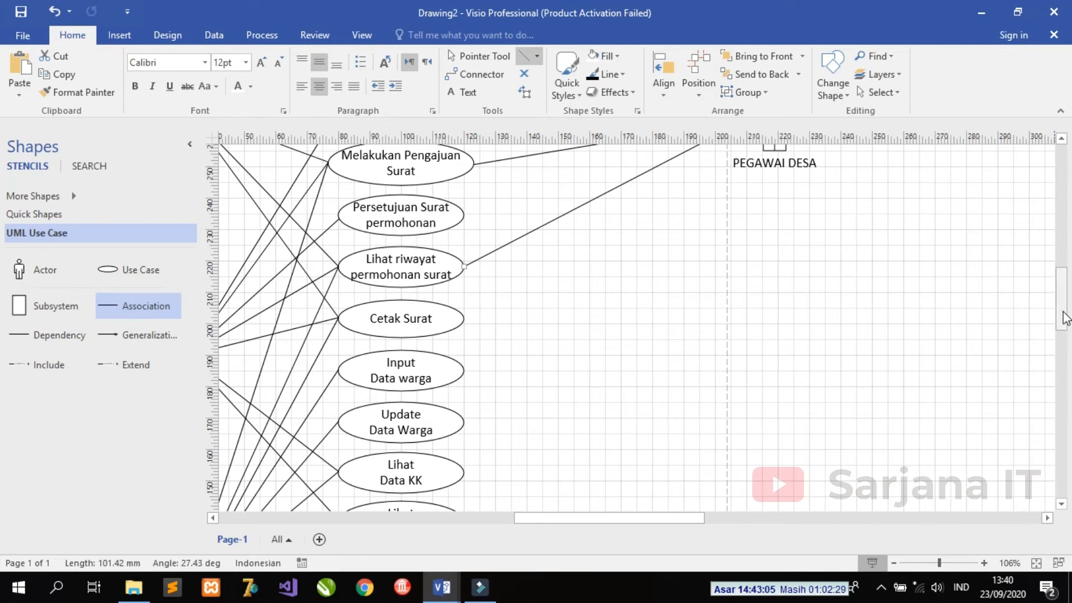
pyautogui.scroll(2, 1065, 309)
pyautogui.scroll(1, 1065, 310)
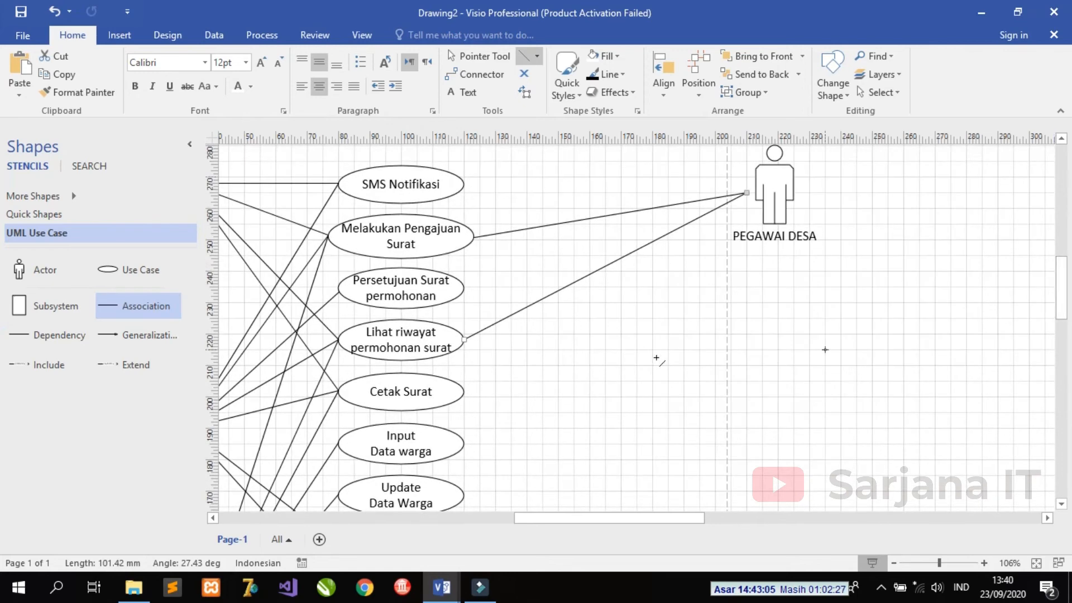
pyautogui.moveTo(464, 391); pyautogui.dragTo(746, 195)
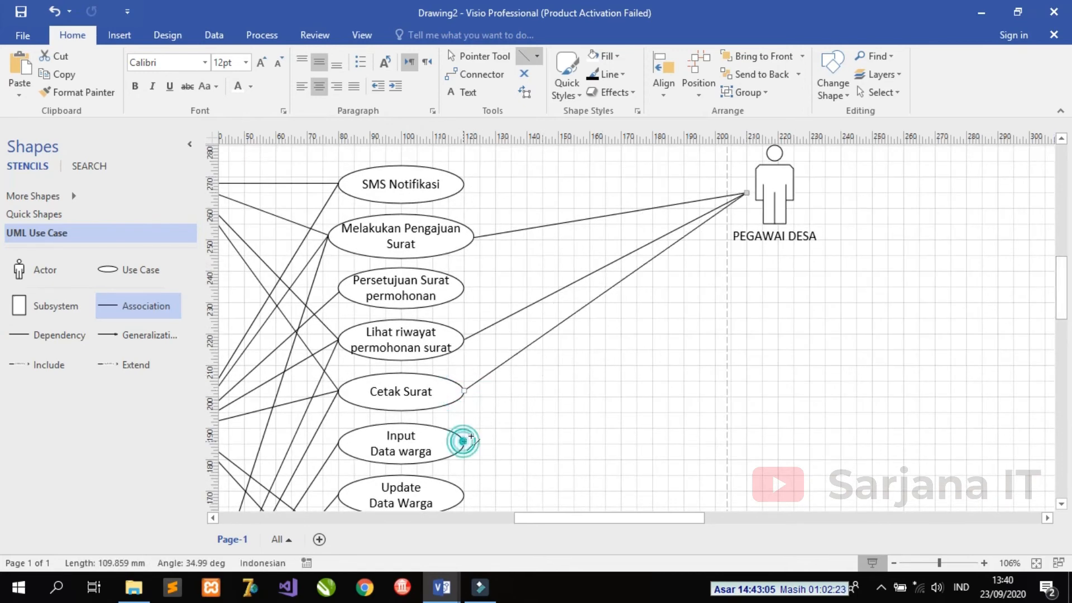
pyautogui.moveTo(464, 439); pyautogui.dragTo(746, 194)
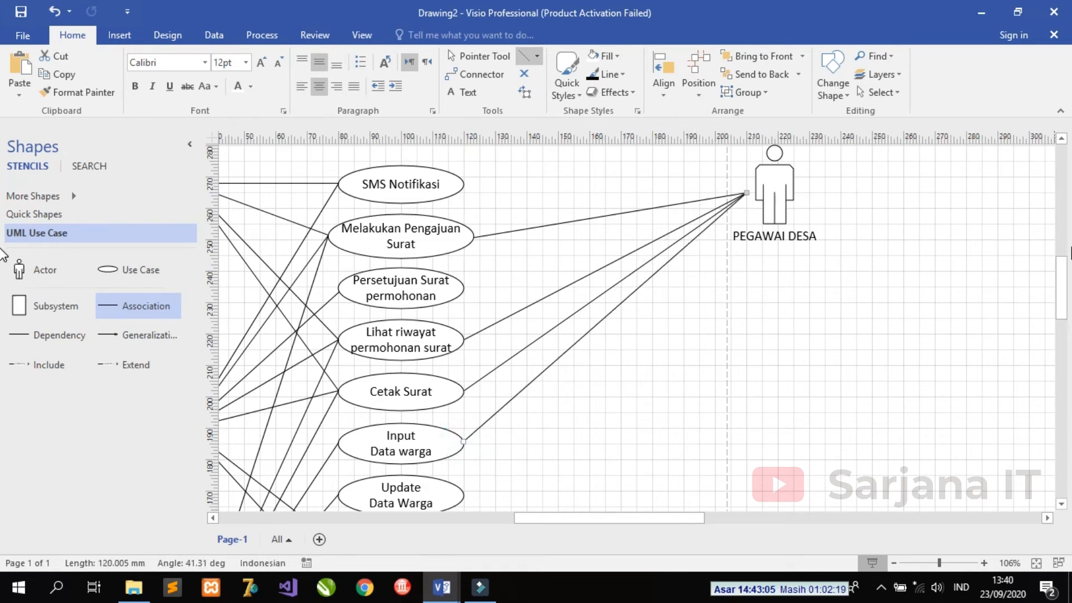
pyautogui.scroll(-3, 1061, 274)
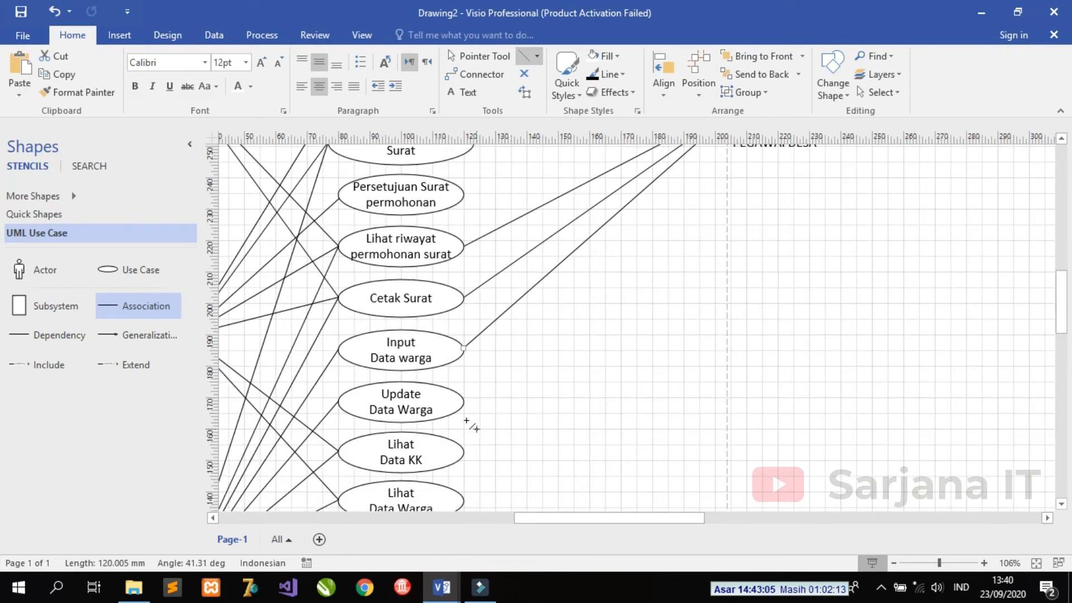
pyautogui.moveTo(465, 400); pyautogui.dragTo(747, 163)
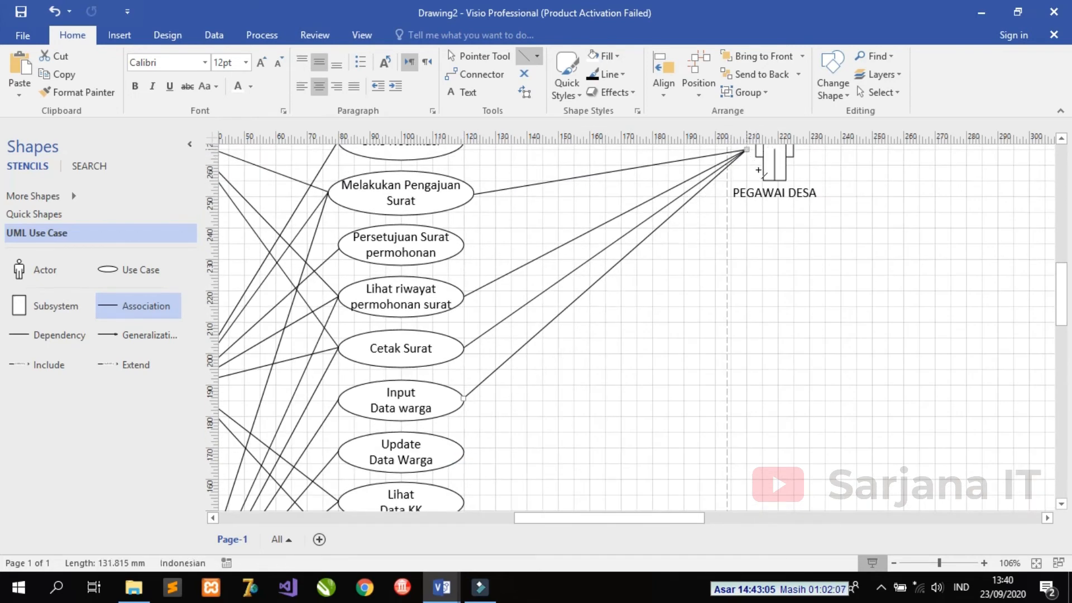
# Draw lines from the Lihat Data KK and Lihat Data Warga use cases to the shared line end beside the PEGAWAI DESA actor
pyautogui.moveTo(1064, 294); pyautogui.dragTo(1064, 311)
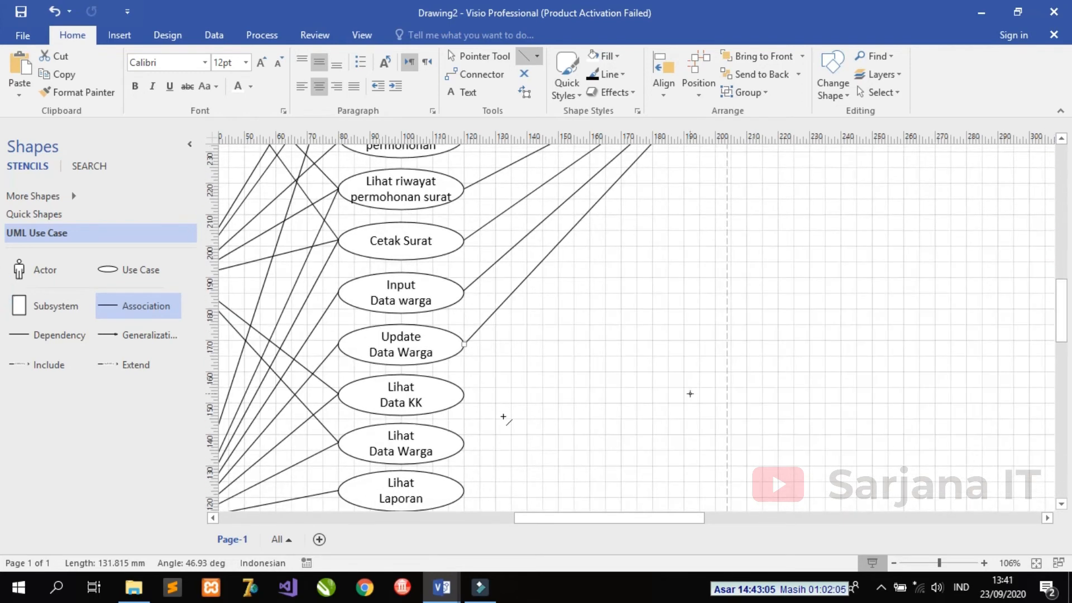
pyautogui.moveTo(464, 397); pyautogui.dragTo(756, 219)
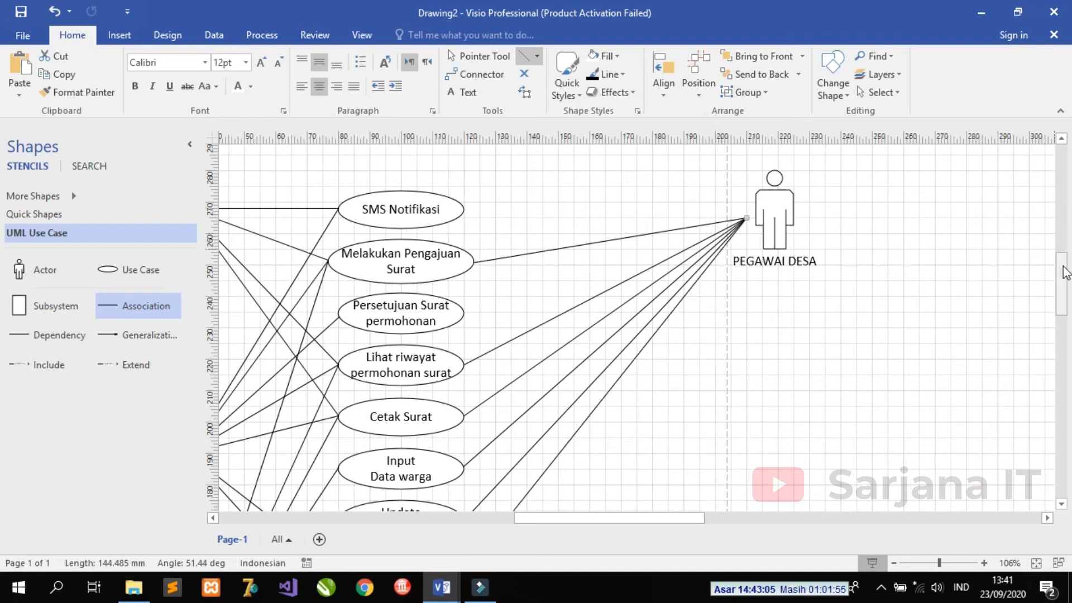
pyautogui.scroll(-8, 962, 329)
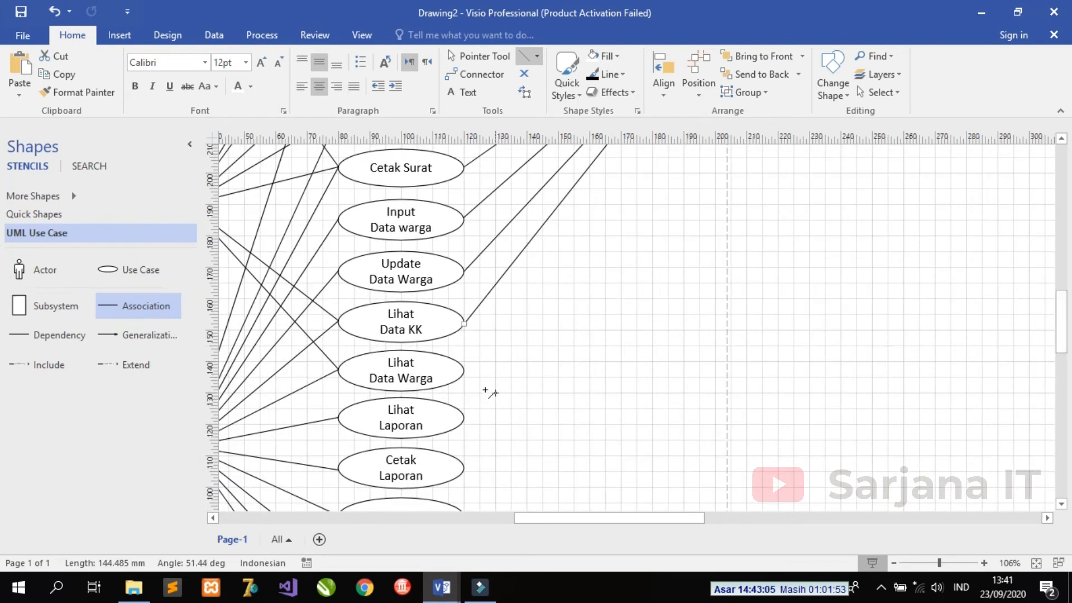
pyautogui.moveTo(466, 372); pyautogui.dragTo(747, 245)
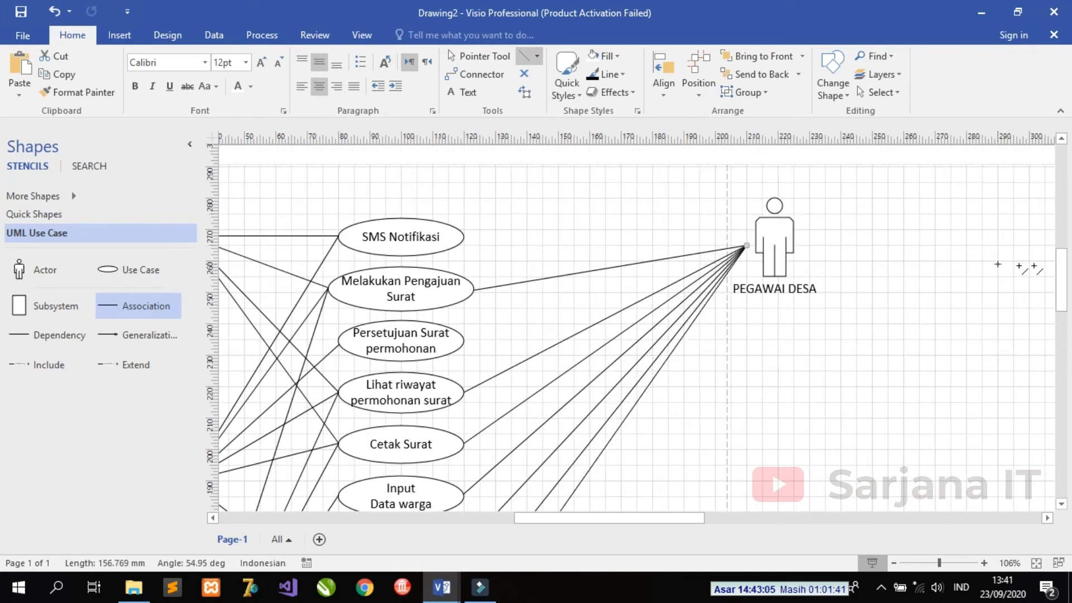
# Connect the Lihat Laporan and Cetak Laporan use cases to the shared line end beside the PEGAWAI DESA actor with lines
pyautogui.moveTo(1063, 285); pyautogui.dragTo(1064, 318)
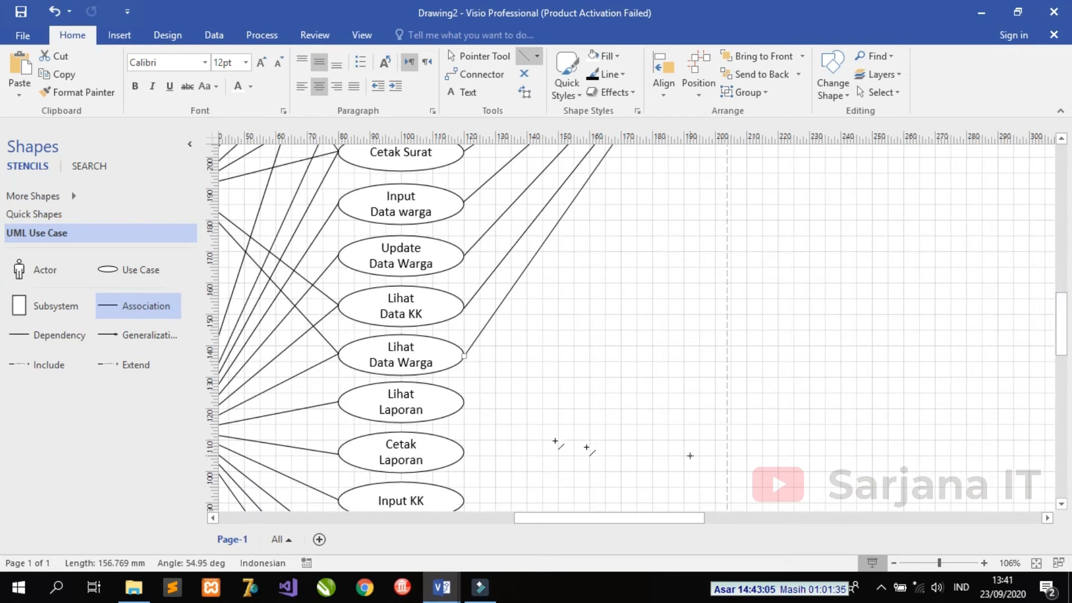
pyautogui.moveTo(465, 401); pyautogui.dragTo(747, 155)
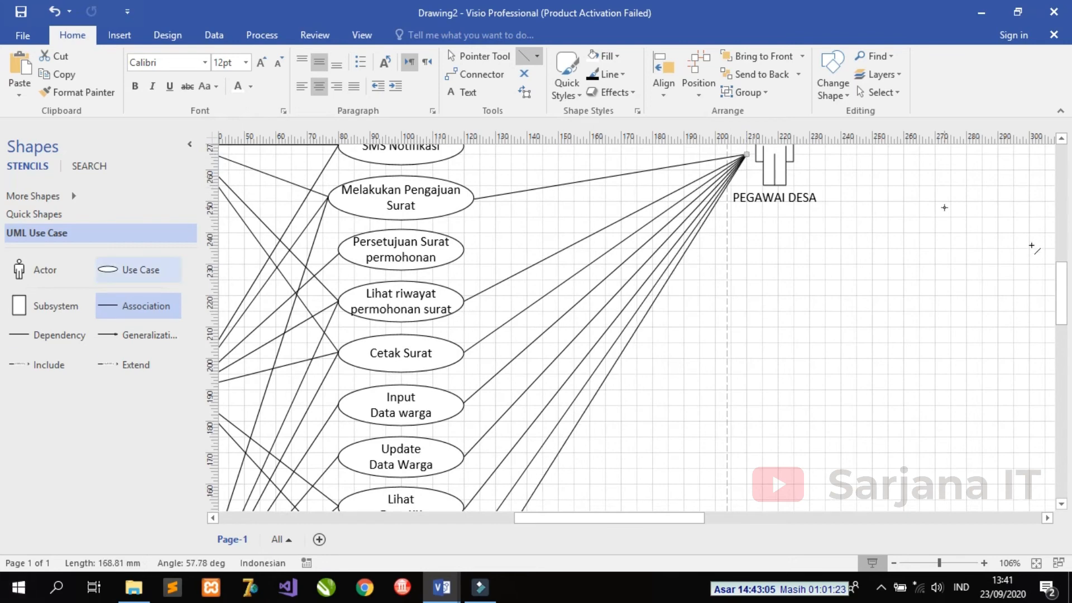
pyautogui.moveTo(1064, 297); pyautogui.dragTo(1061, 341)
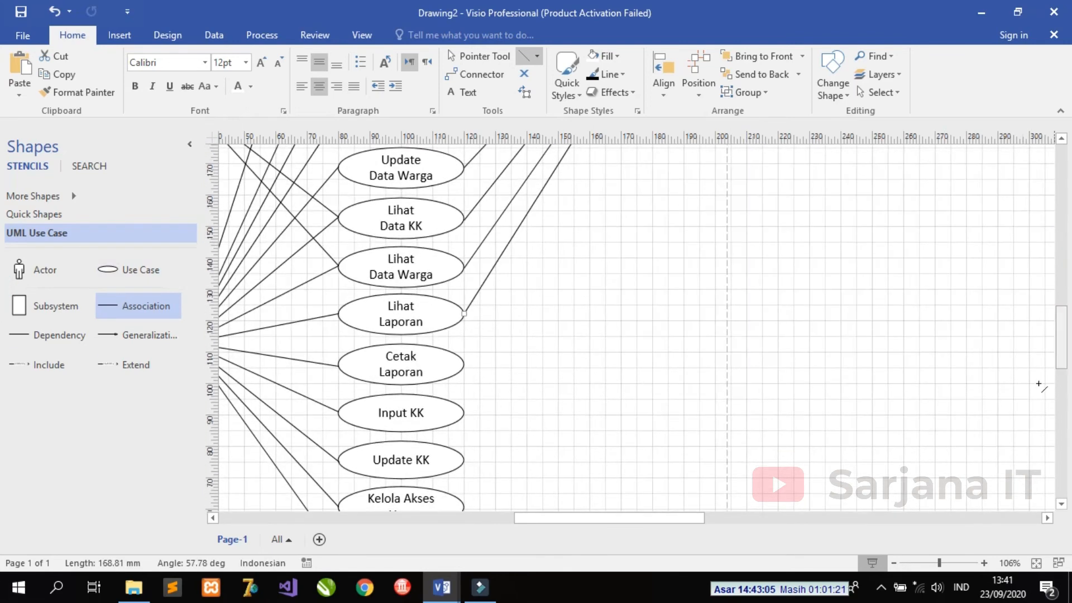
pyautogui.click(894, 562)
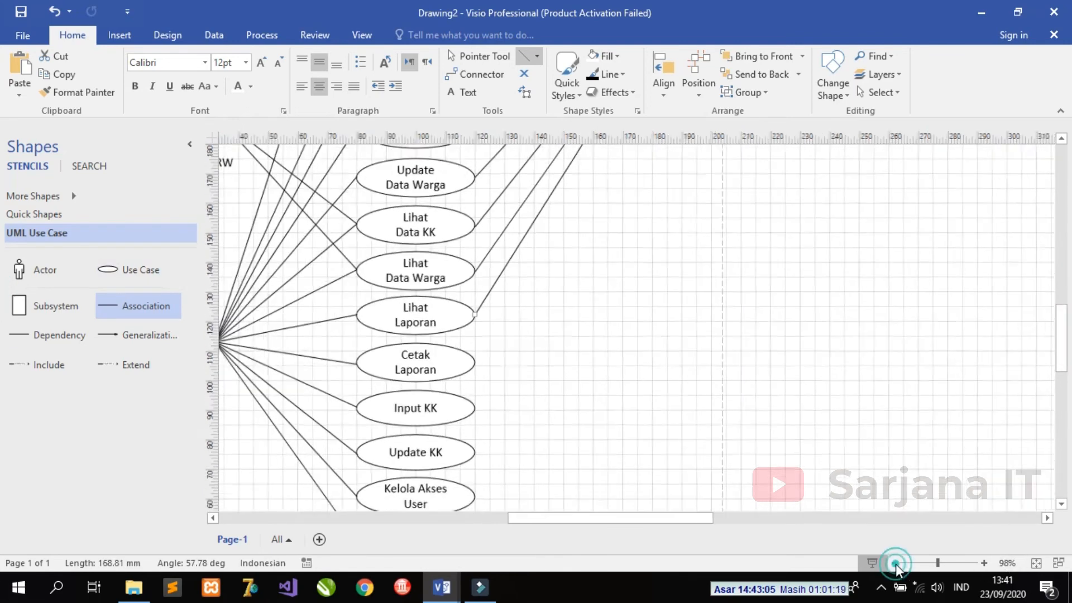
pyautogui.click(894, 563)
pyautogui.moveTo(1062, 368)
pyautogui.mouseDown()
pyautogui.moveTo(1067, 334)
pyautogui.moveTo(1066, 363)
pyautogui.mouseUp()
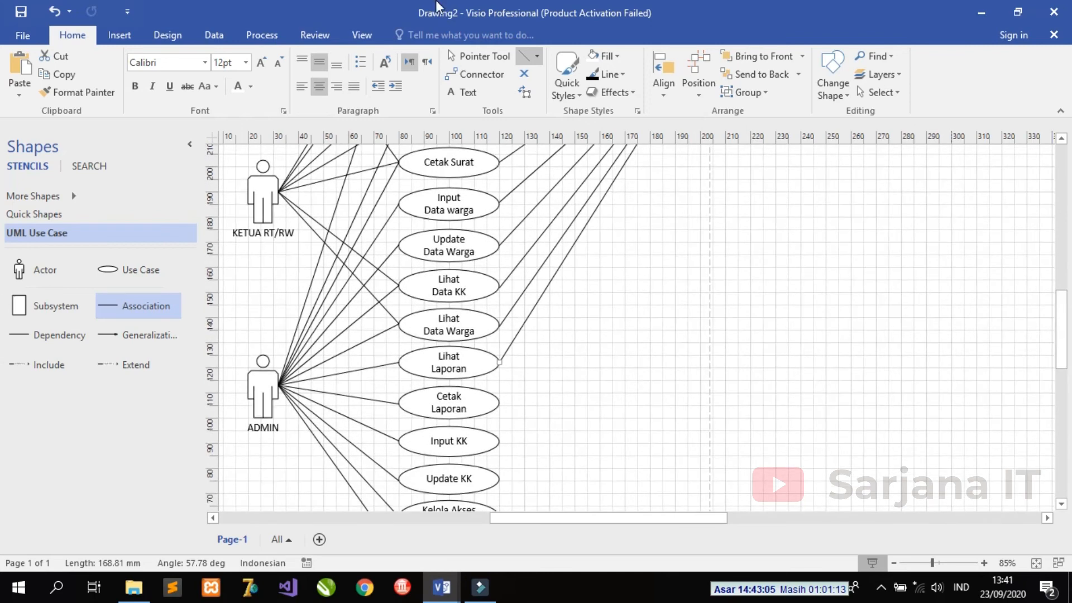
pyautogui.moveTo(501, 405); pyautogui.dragTo(728, 153)
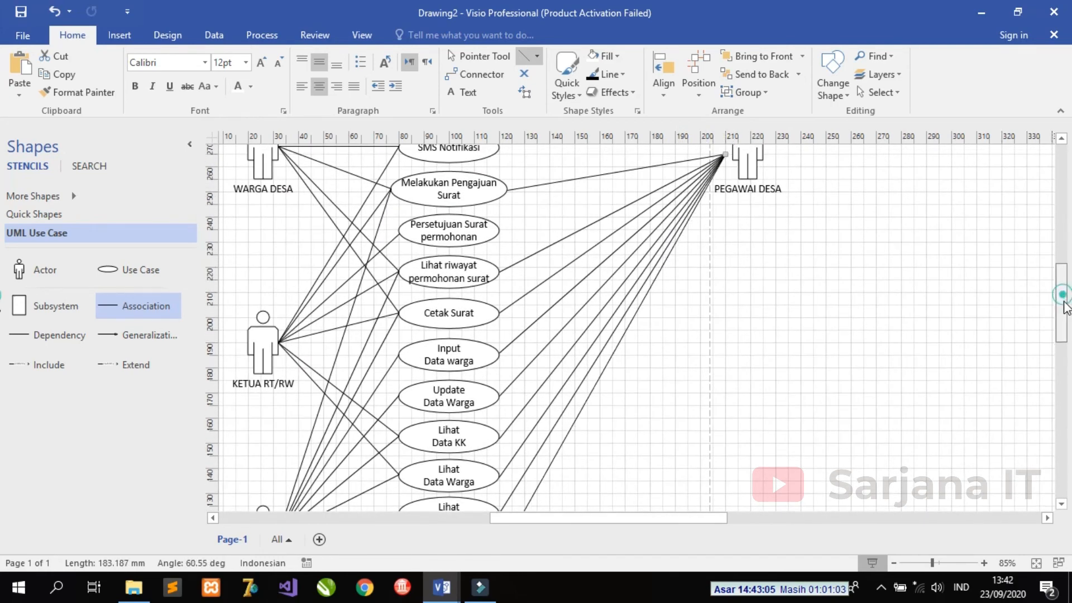
pyautogui.moveTo(1064, 299); pyautogui.dragTo(1064, 360)
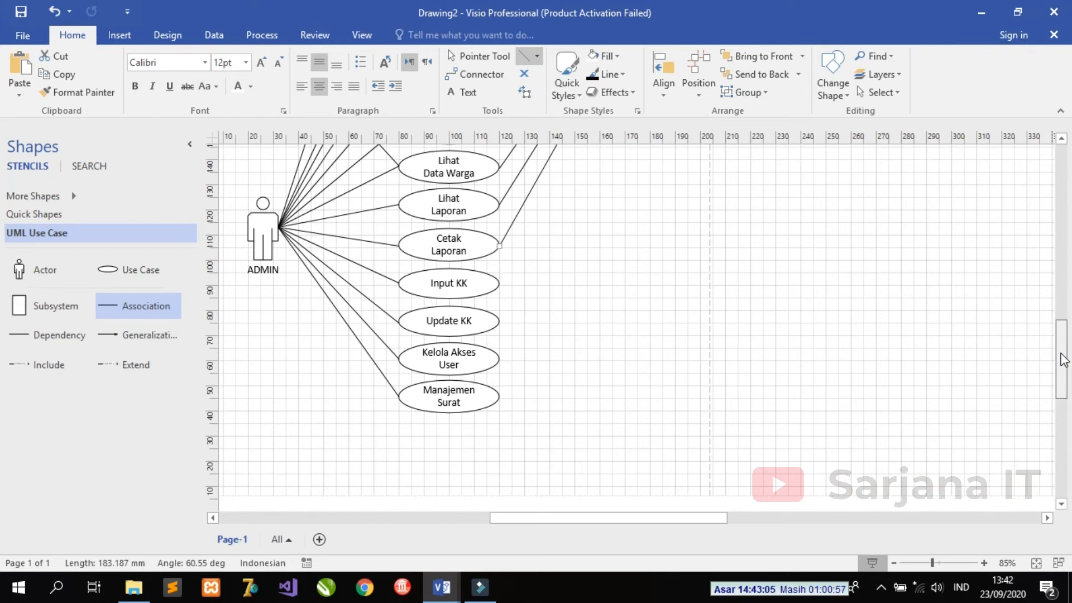
pyautogui.moveTo(1061, 354)
pyautogui.mouseDown()
pyautogui.moveTo(1063, 340)
pyautogui.moveTo(1063, 354)
pyautogui.mouseUp()
pyautogui.moveTo(1065, 360); pyautogui.dragTo(1066, 346)
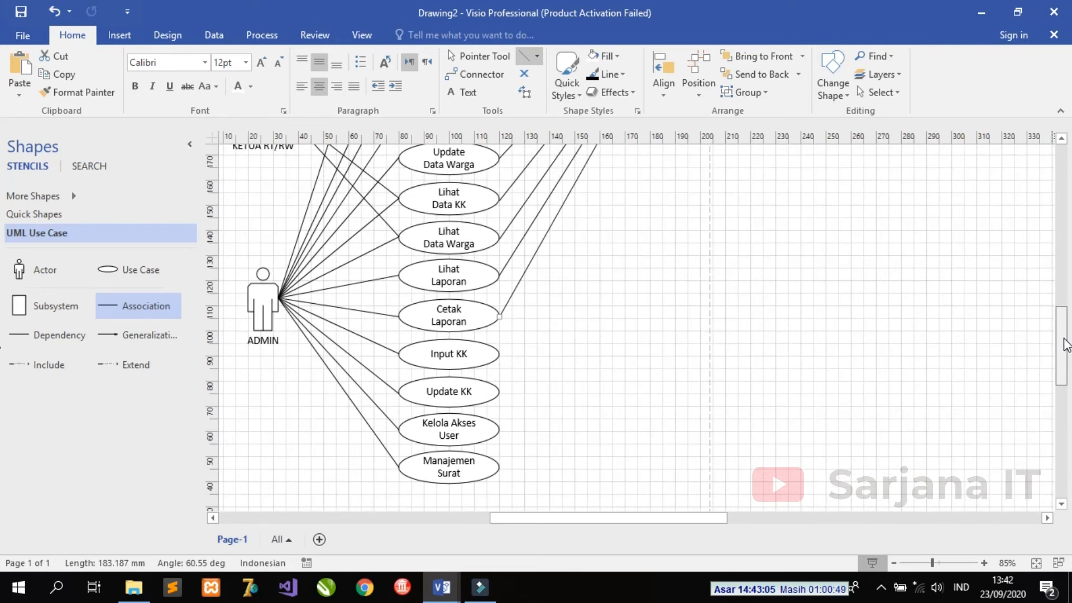
pyautogui.moveTo(1067, 344); pyautogui.dragTo(1066, 361)
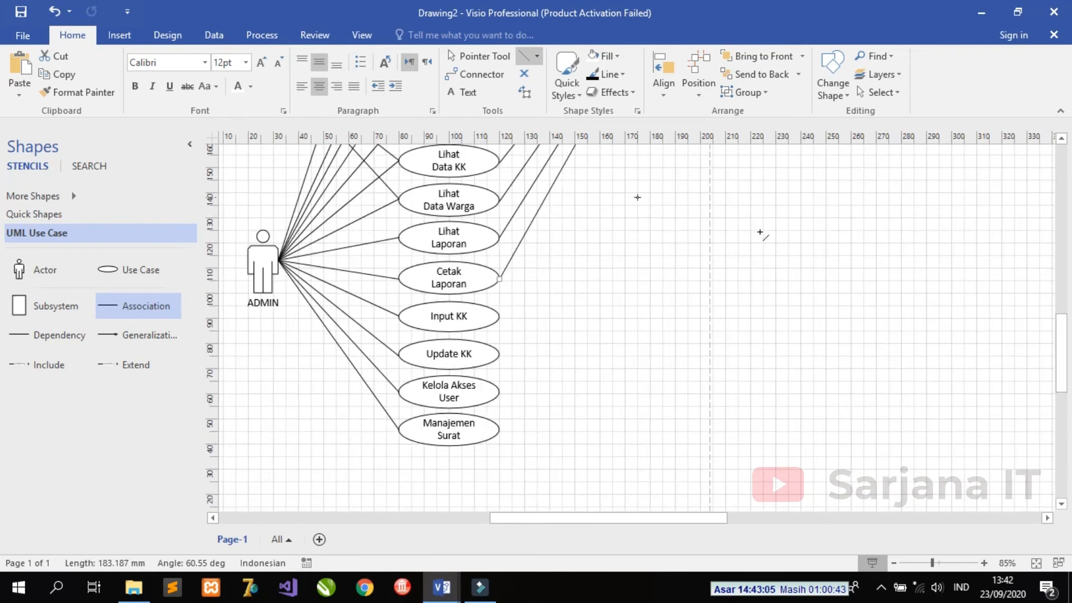
pyautogui.moveTo(1059, 352)
pyautogui.mouseDown()
pyautogui.moveTo(1064, 294)
pyautogui.moveTo(1062, 333)
pyautogui.mouseUp()
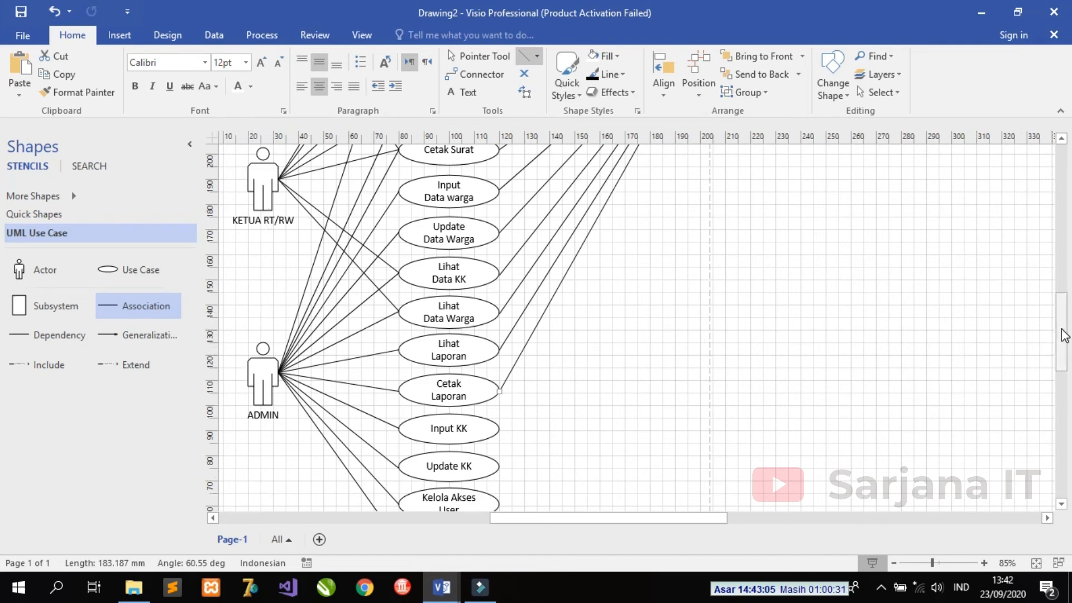
pyautogui.moveTo(1064, 335)
pyautogui.mouseDown()
pyautogui.moveTo(1064, 304)
pyautogui.moveTo(1066, 340)
pyautogui.mouseUp()
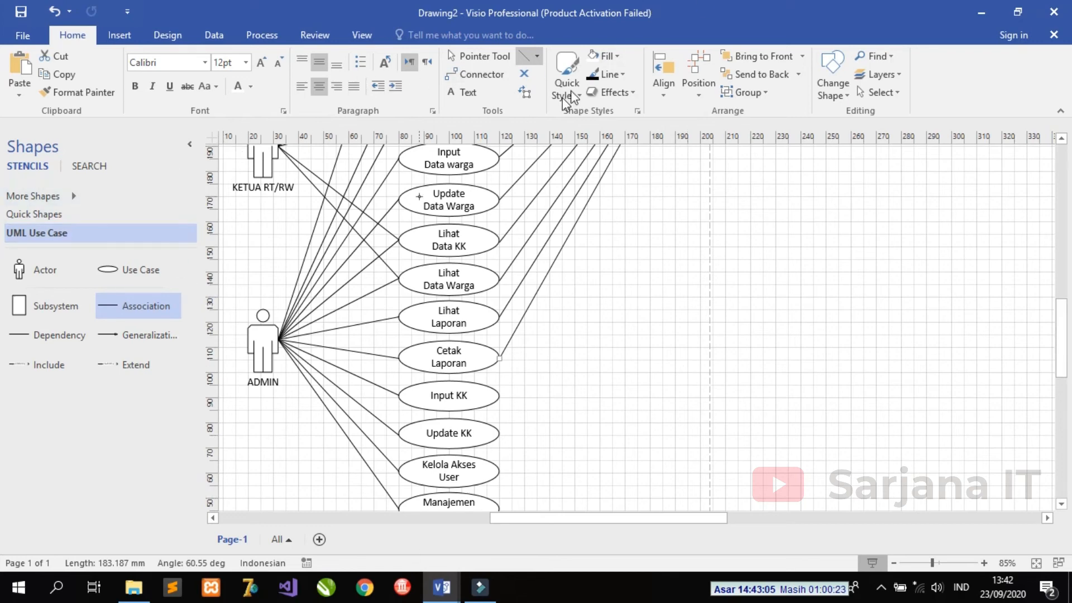
# Place a use case labelled LOGIN in the empty area to the right of the Cetak Laporan and Input KK use cases, and activate the Line tool
pyautogui.click(461, 52)
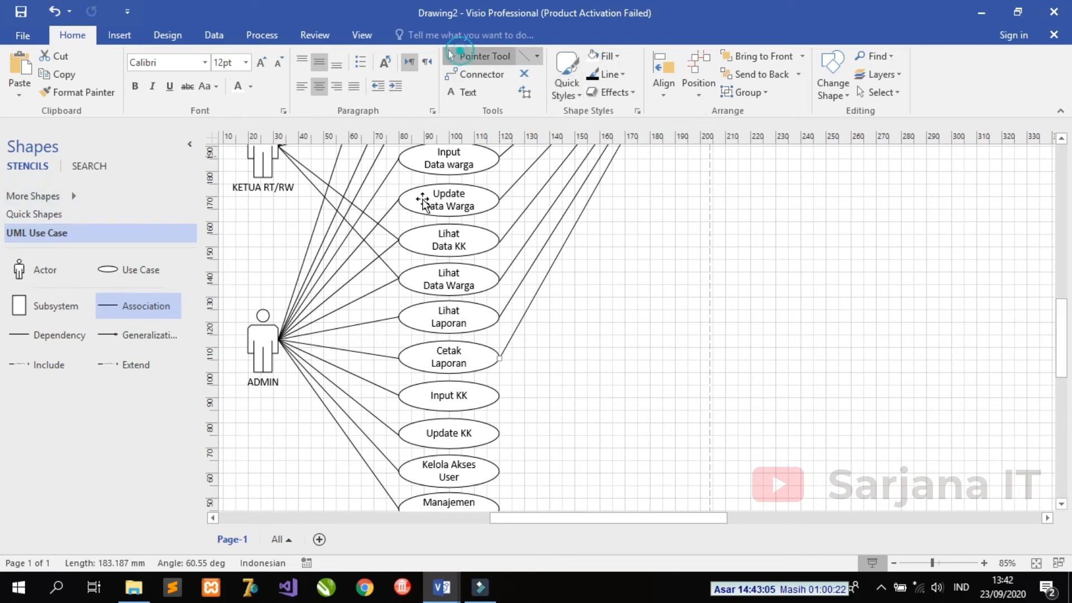
pyautogui.click(144, 268)
pyautogui.moveTo(145, 268); pyautogui.dragTo(707, 384)
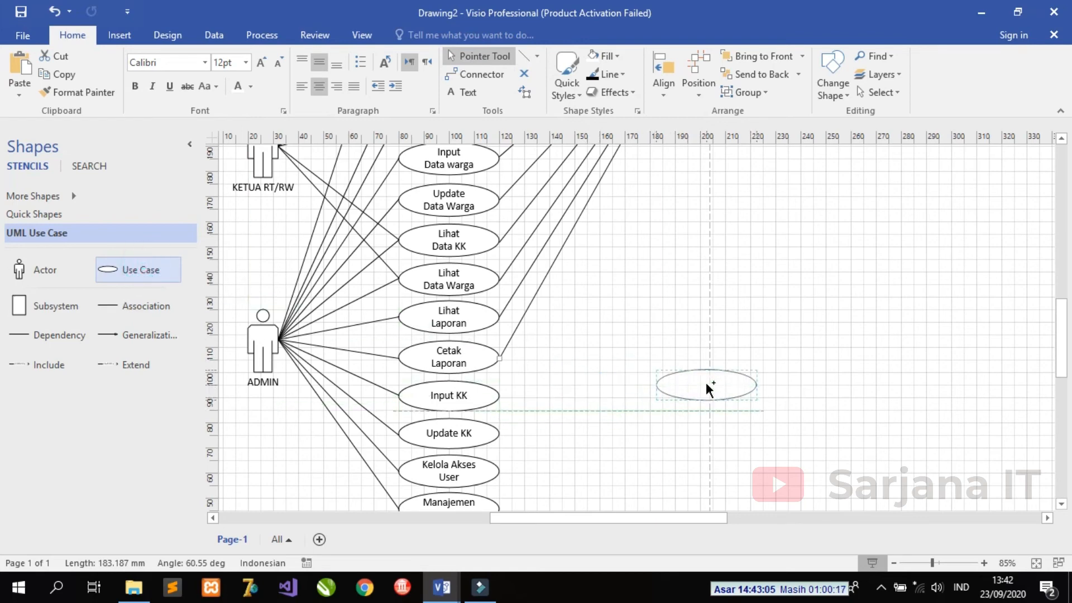
pyautogui.doubleClick(699, 386)
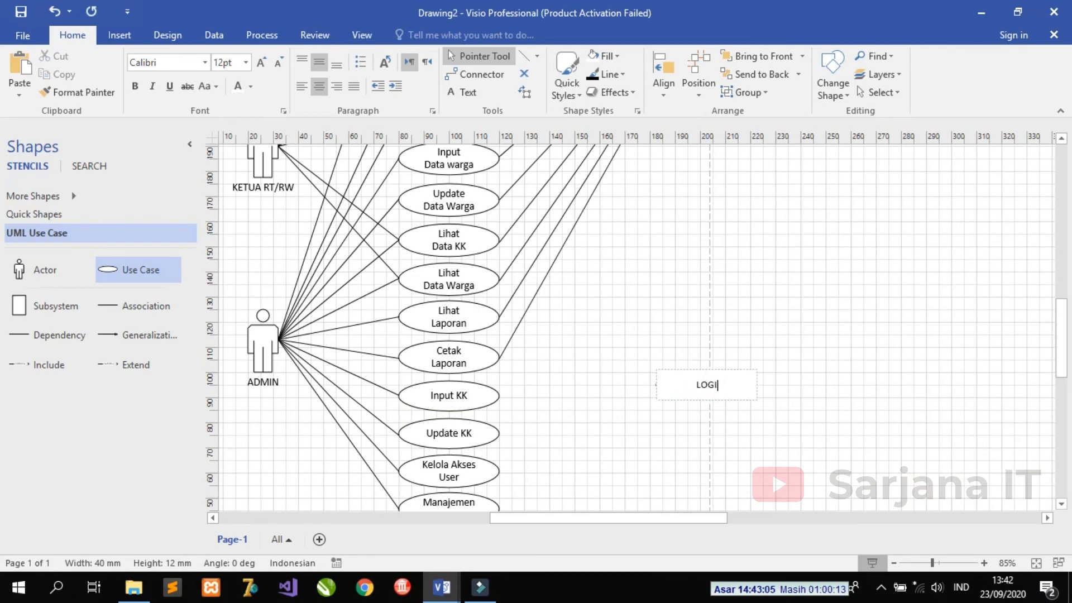
pyautogui.click(741, 282)
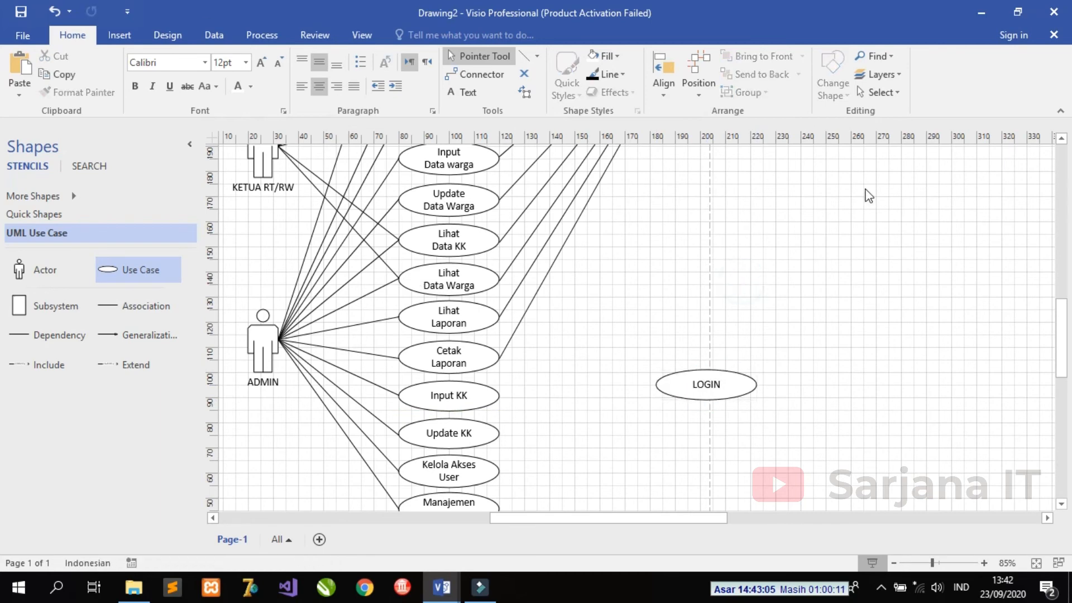
pyautogui.moveTo(1063, 347); pyautogui.dragTo(1065, 312)
pyautogui.click(524, 56)
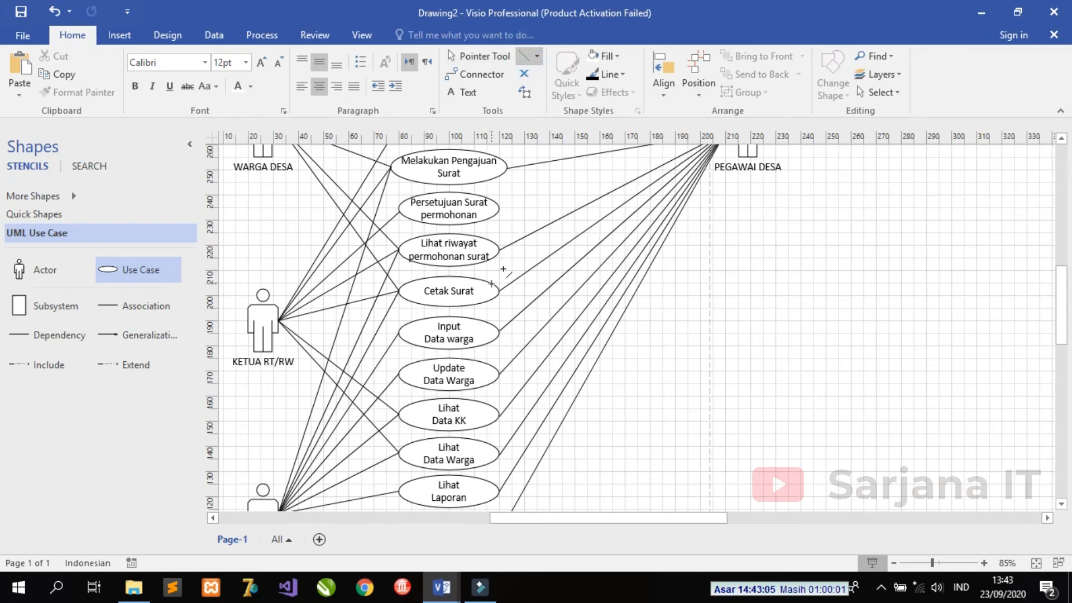
pyautogui.moveTo(506, 166)
pyautogui.mouseDown()
pyautogui.moveTo(633, 491)
pyautogui.moveTo(674, 500)
pyautogui.moveTo(662, 505)
pyautogui.moveTo(658, 407)
pyautogui.mouseUp()
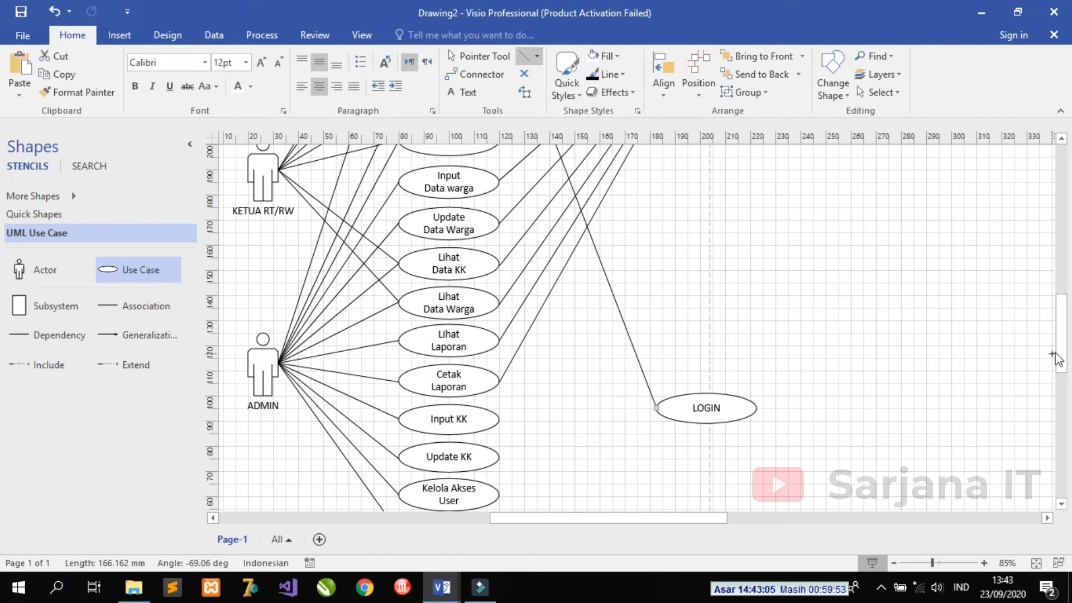
pyautogui.moveTo(1058, 345); pyautogui.dragTo(1059, 299)
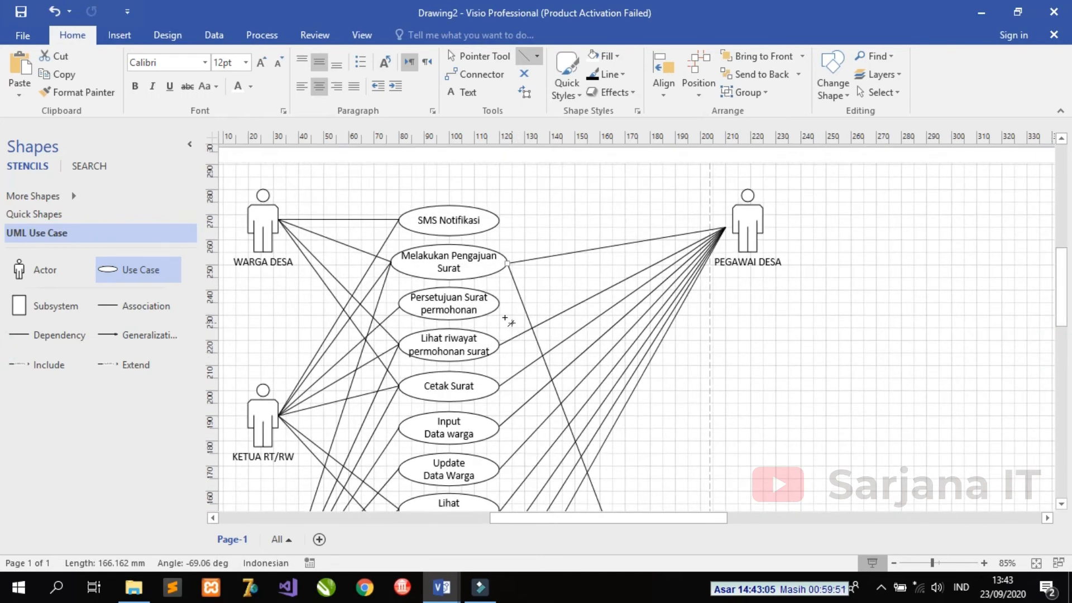
pyautogui.moveTo(499, 307)
pyautogui.mouseDown()
pyautogui.moveTo(615, 567)
pyautogui.moveTo(650, 469)
pyautogui.moveTo(613, 499)
pyautogui.moveTo(645, 553)
pyautogui.mouseUp()
pyautogui.moveTo(673, 464); pyautogui.dragTo(651, 503)
pyautogui.hotkey('ctrl', 'z')
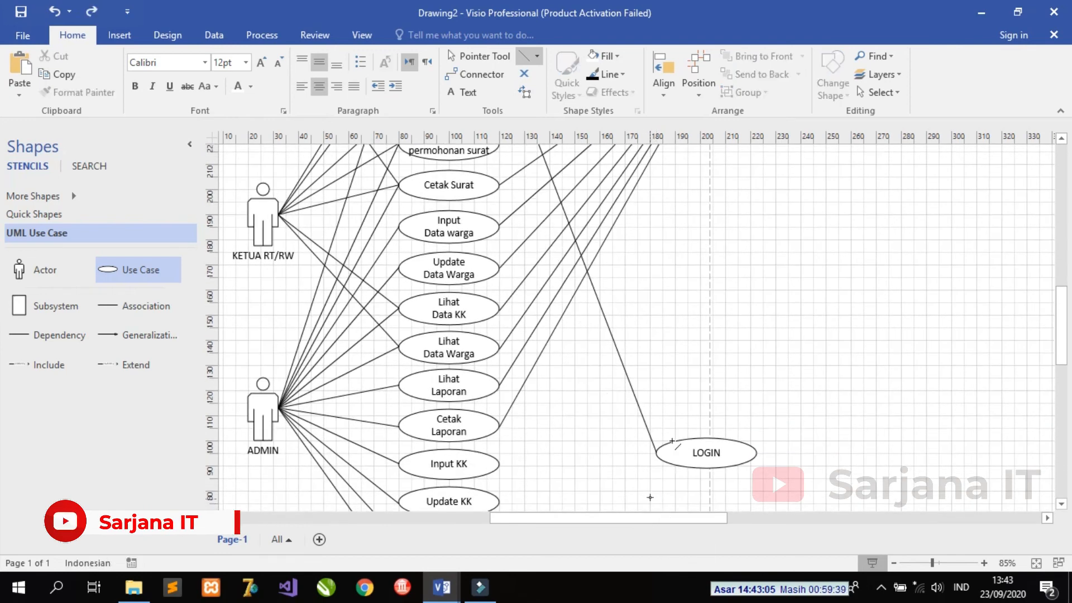
pyautogui.moveTo(1058, 321); pyautogui.dragTo(1059, 288)
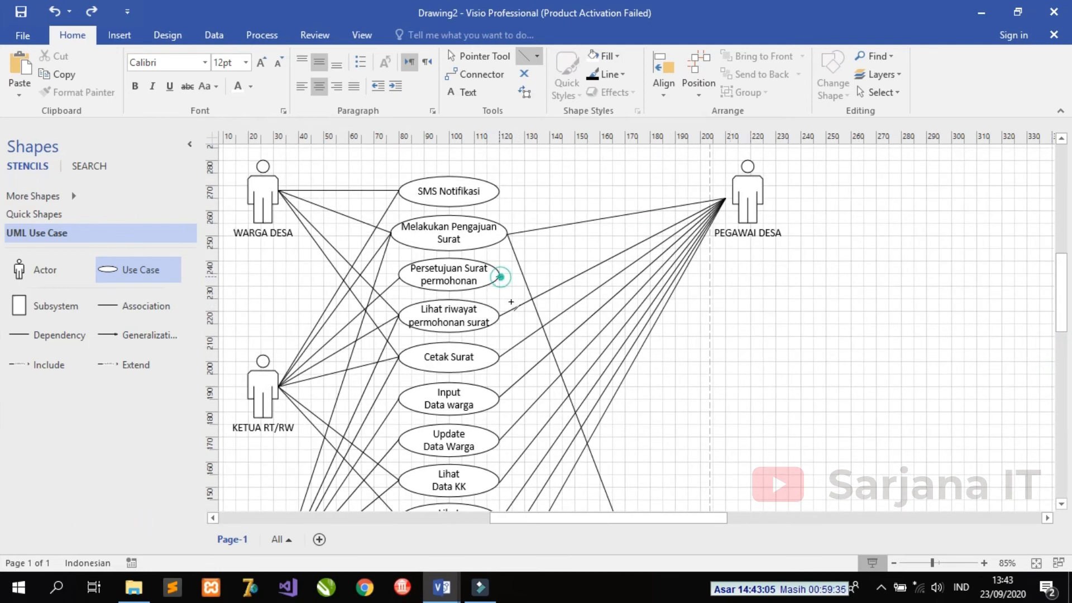
pyautogui.moveTo(501, 277); pyautogui.dragTo(652, 399)
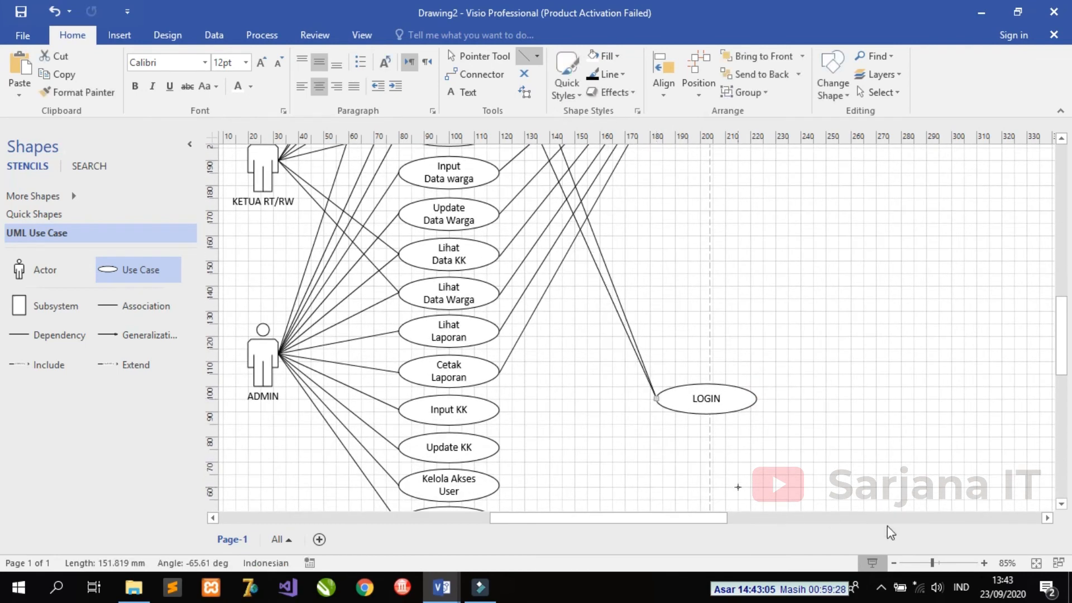
pyautogui.click(893, 561)
pyautogui.click(893, 561)
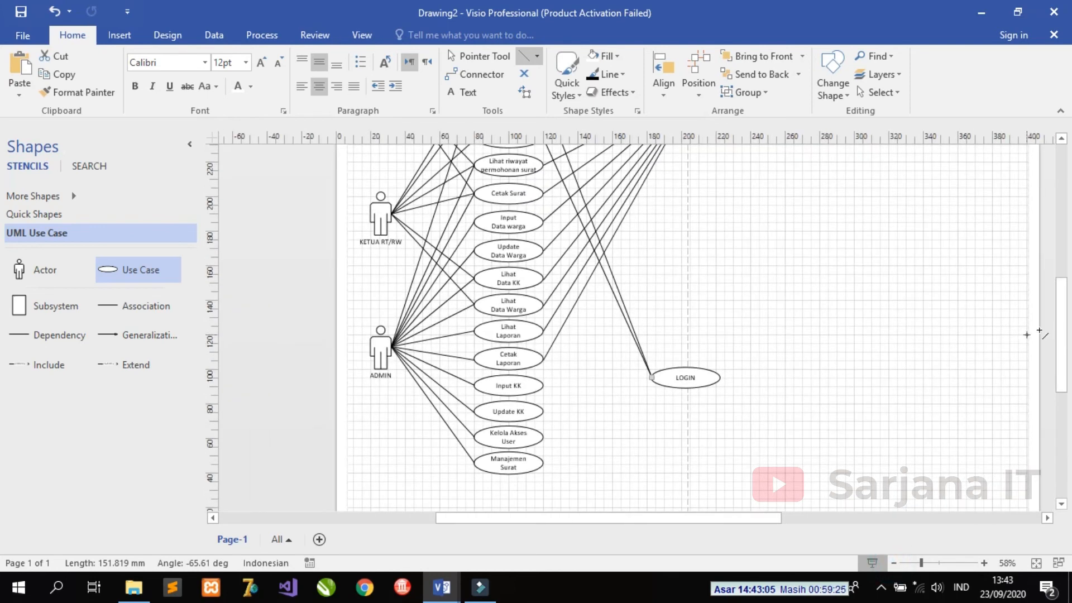
pyautogui.scroll(3, 1005, 313)
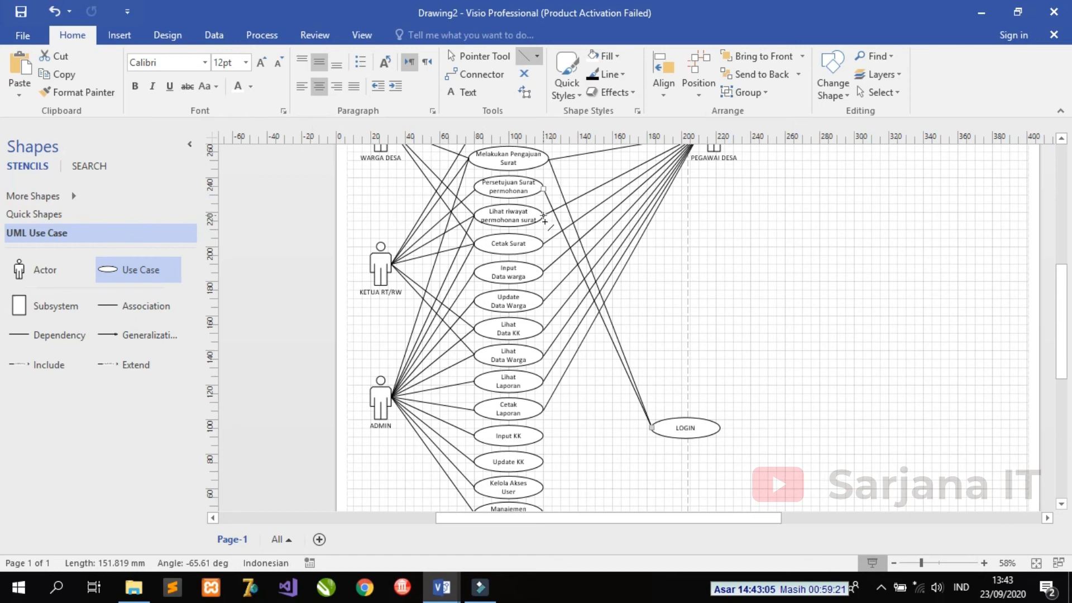
pyautogui.moveTo(544, 218); pyautogui.dragTo(648, 424)
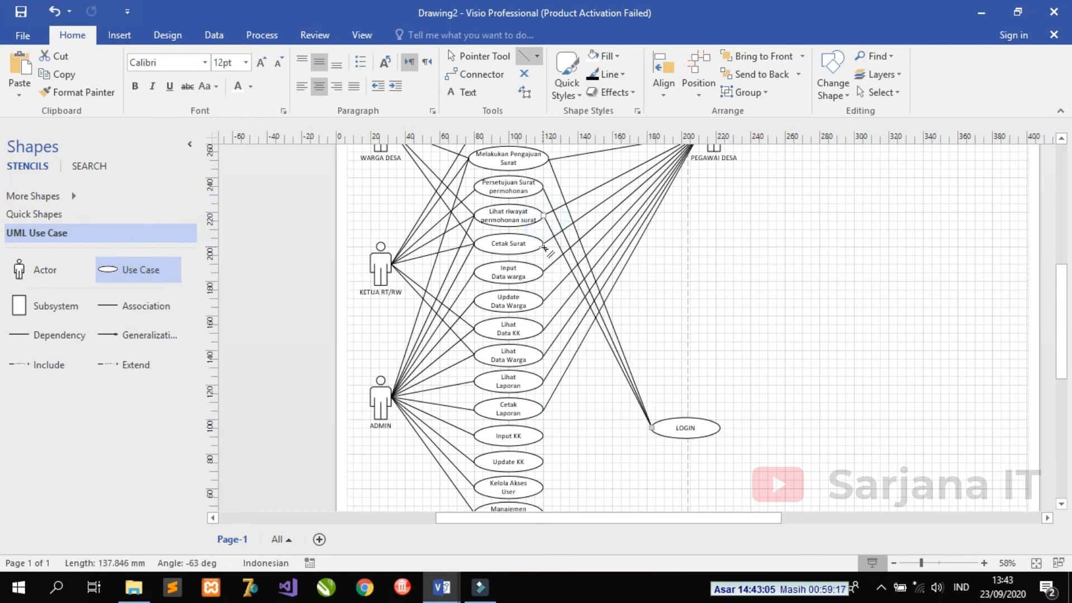
pyautogui.moveTo(544, 245); pyautogui.dragTo(651, 428)
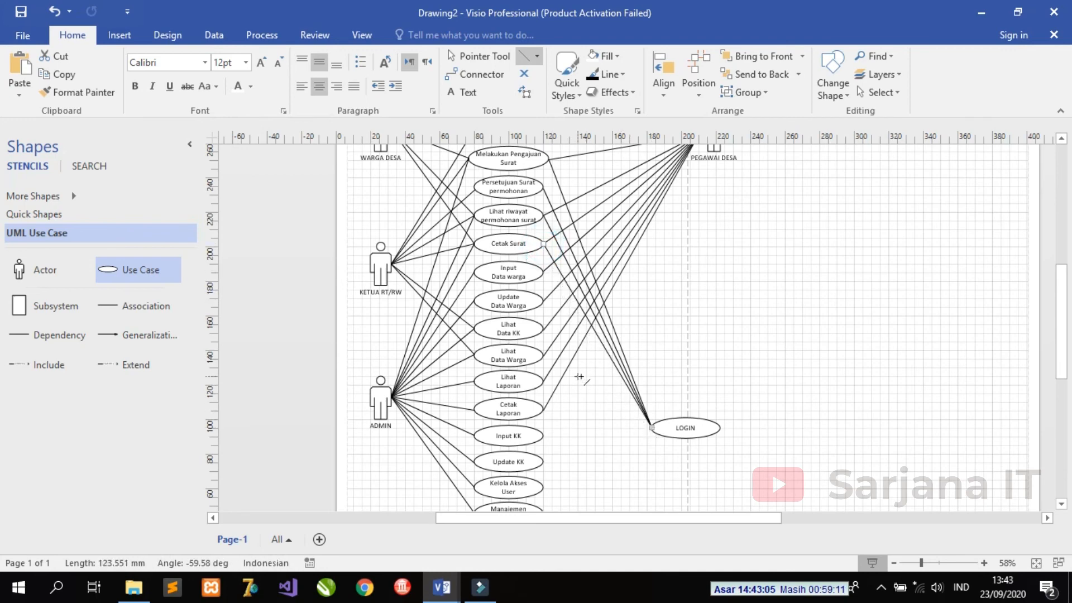
pyautogui.click(579, 377)
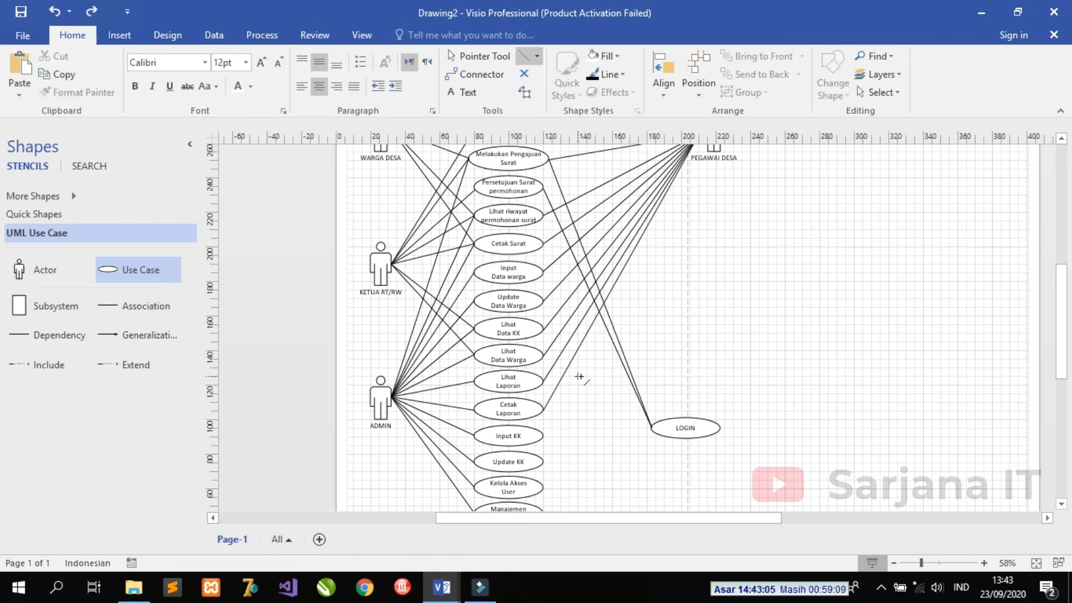
pyautogui.scroll(3, 580, 377)
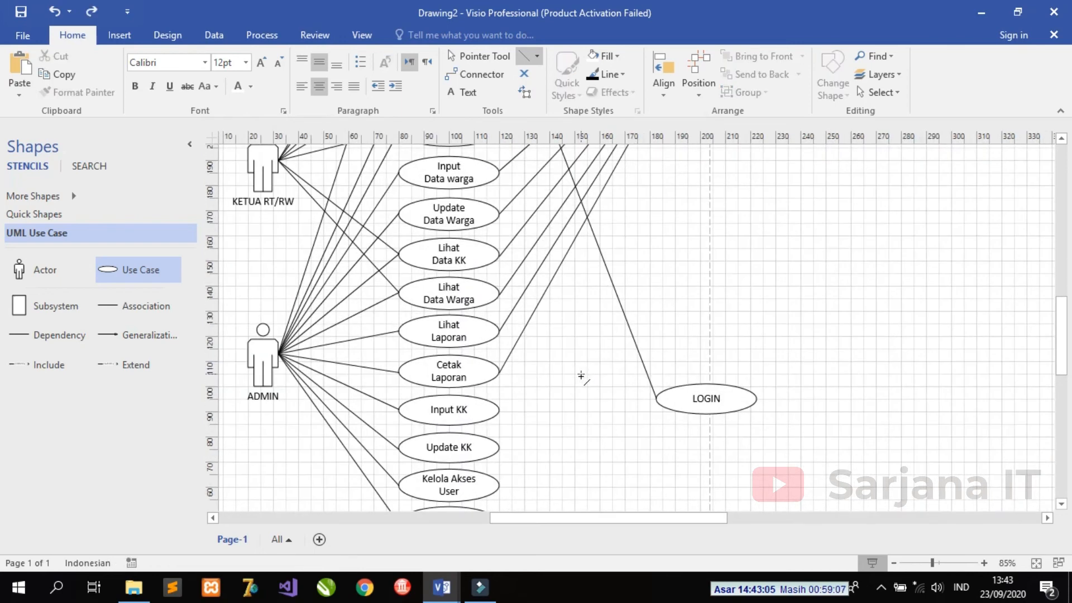
pyautogui.hotkey('ctrl', 'z')
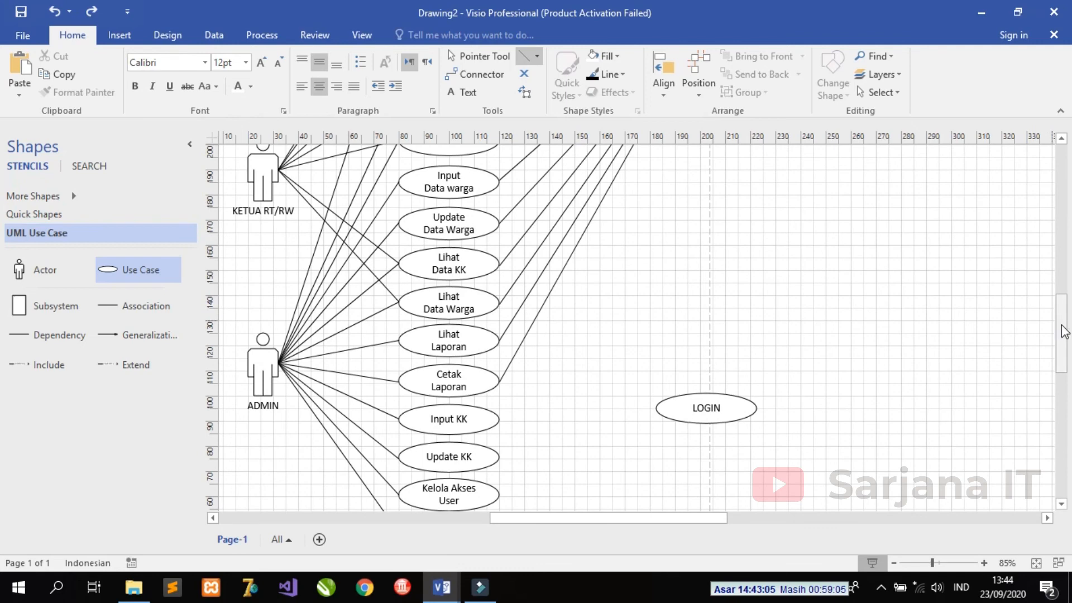
# Set the default line style for new lines to the short-dash pattern
pyautogui.moveTo(1063, 332); pyautogui.dragTo(1061, 281)
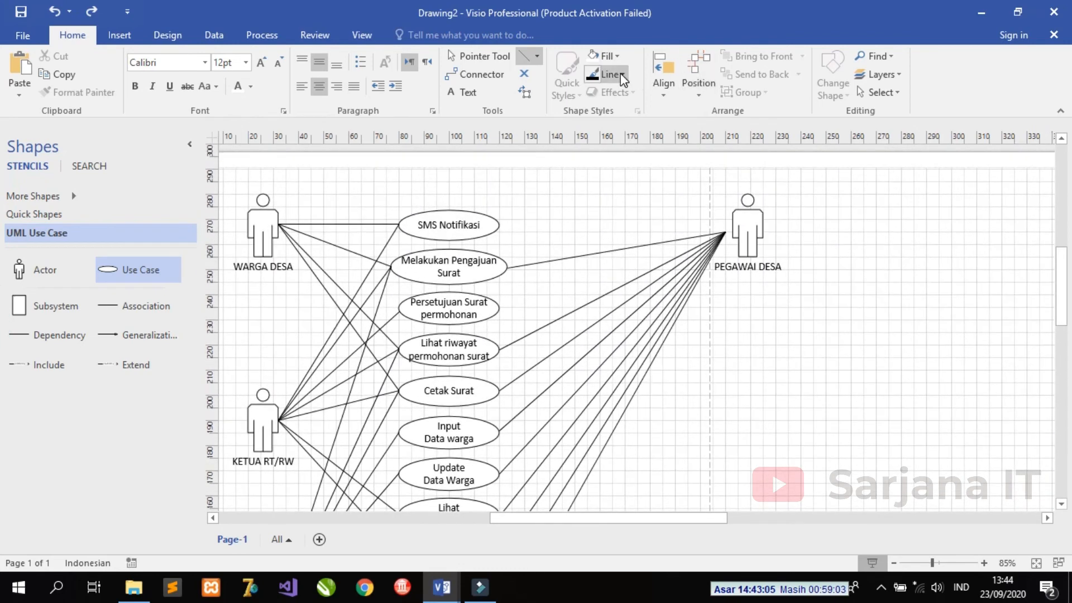
pyautogui.click(624, 74)
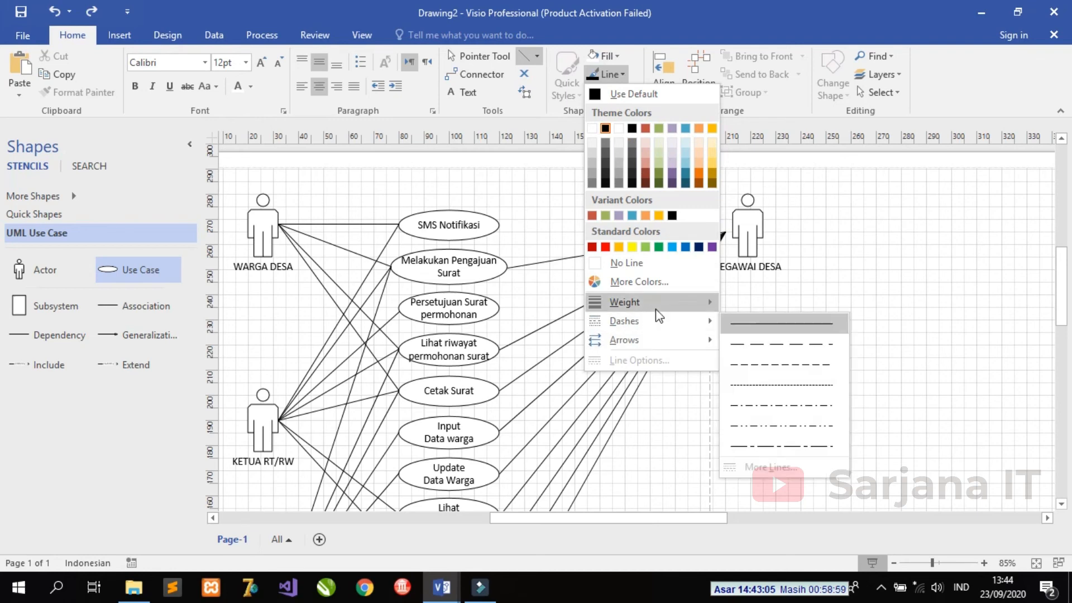
pyautogui.moveTo(658, 321)
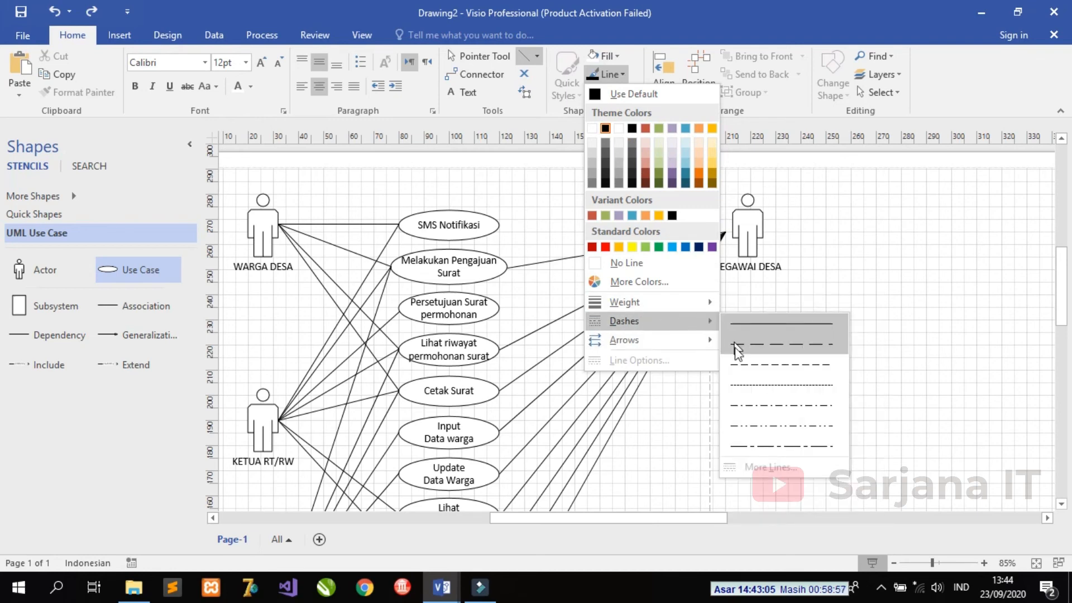
pyautogui.click(759, 367)
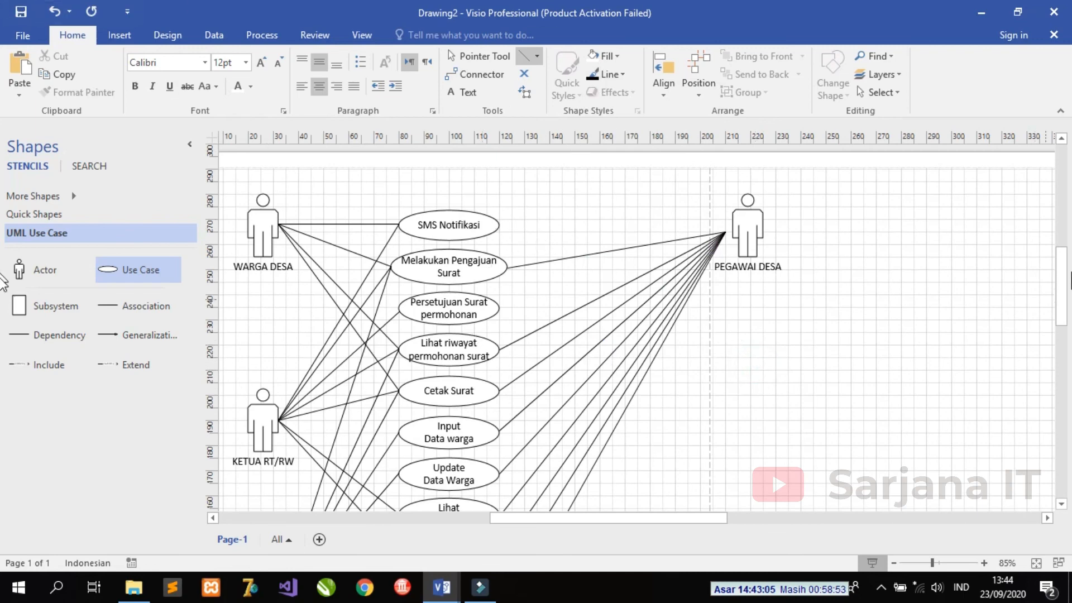
# Draw dashed lines from the Melakukan Pengajuan Surat and Persetujuan Surat permohonan use cases to the LOGIN use case
pyautogui.scroll(-3, 578, 196)
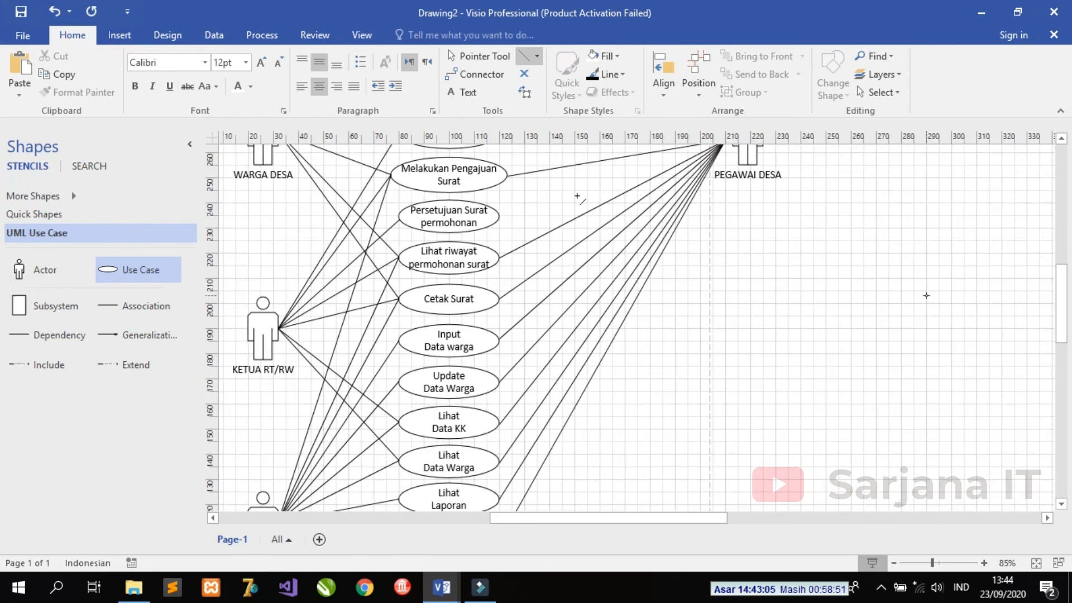
pyautogui.click(894, 563)
pyautogui.click(894, 563)
pyautogui.click(894, 563)
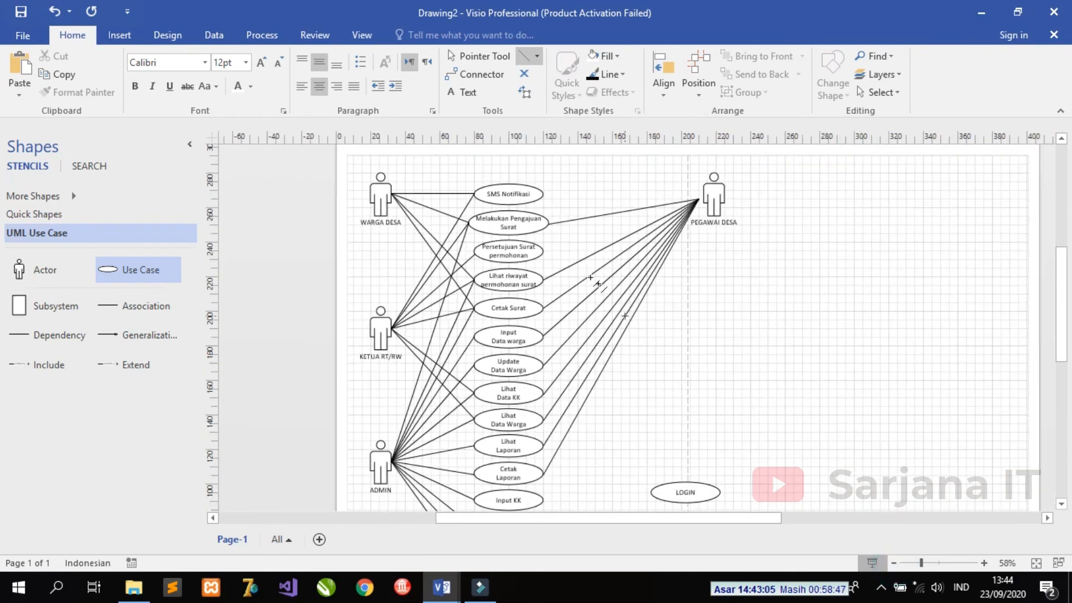
pyautogui.moveTo(550, 224); pyautogui.dragTo(652, 485)
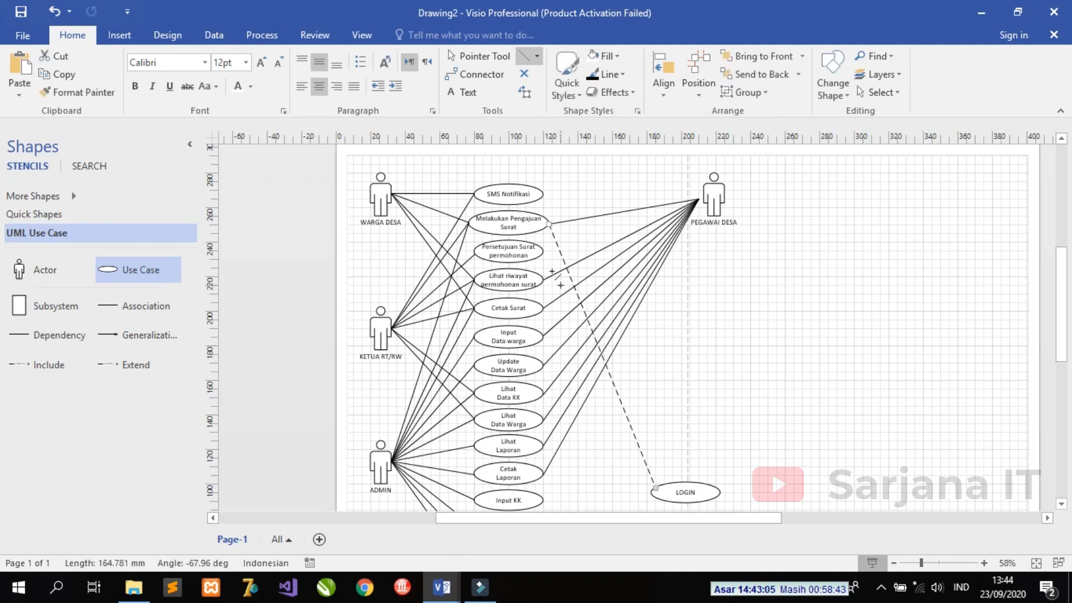
pyautogui.moveTo(543, 254); pyautogui.dragTo(656, 488)
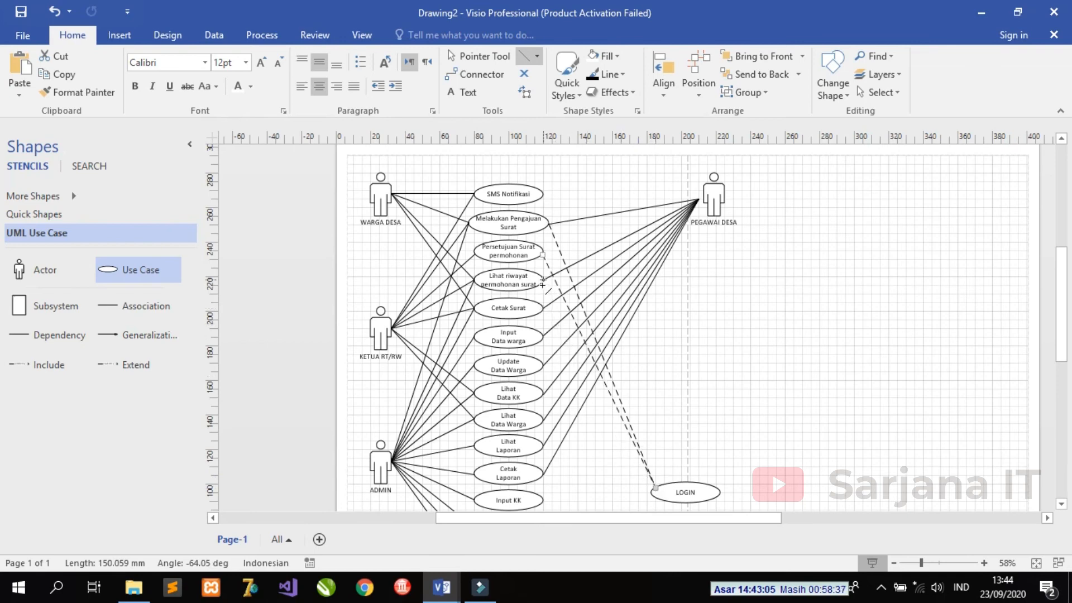